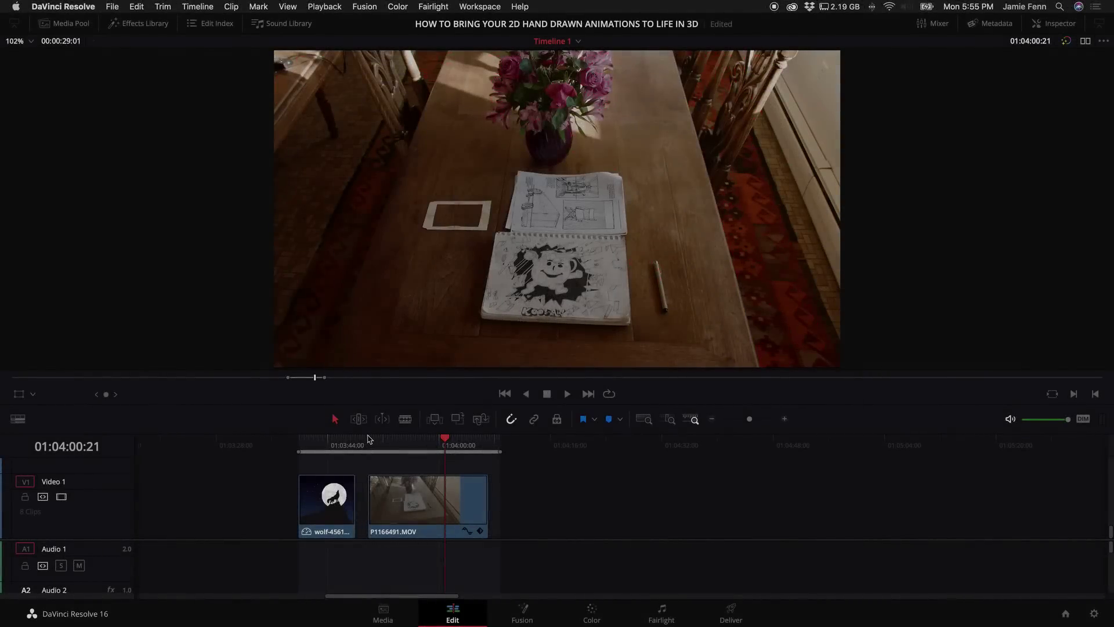
- Play back the P1166491.MOV table footage from its start
click(367, 439)
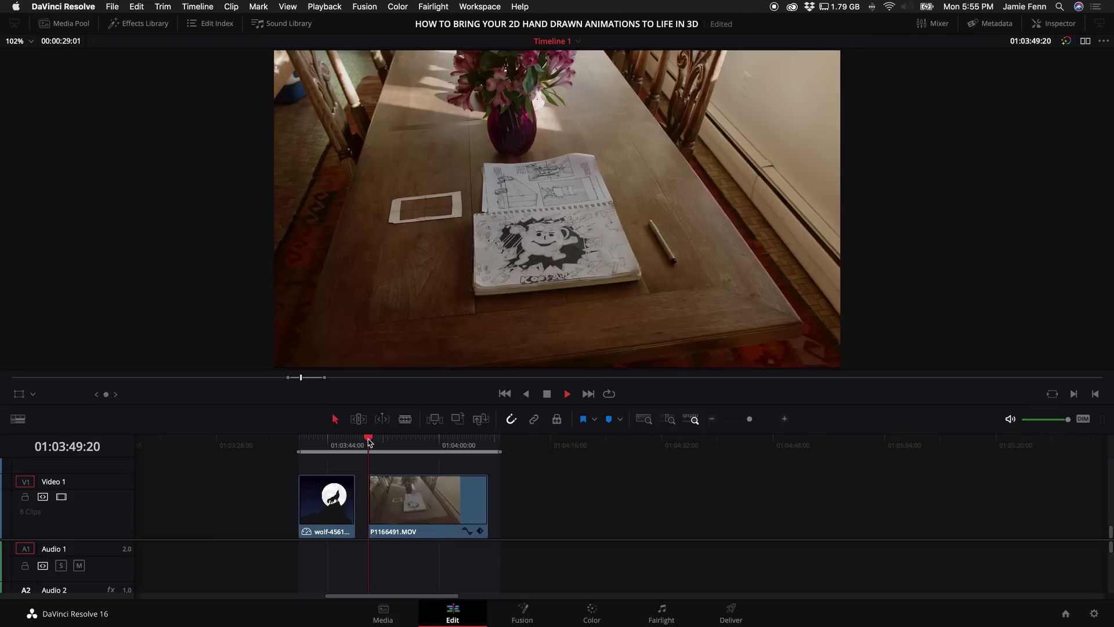
key(space)
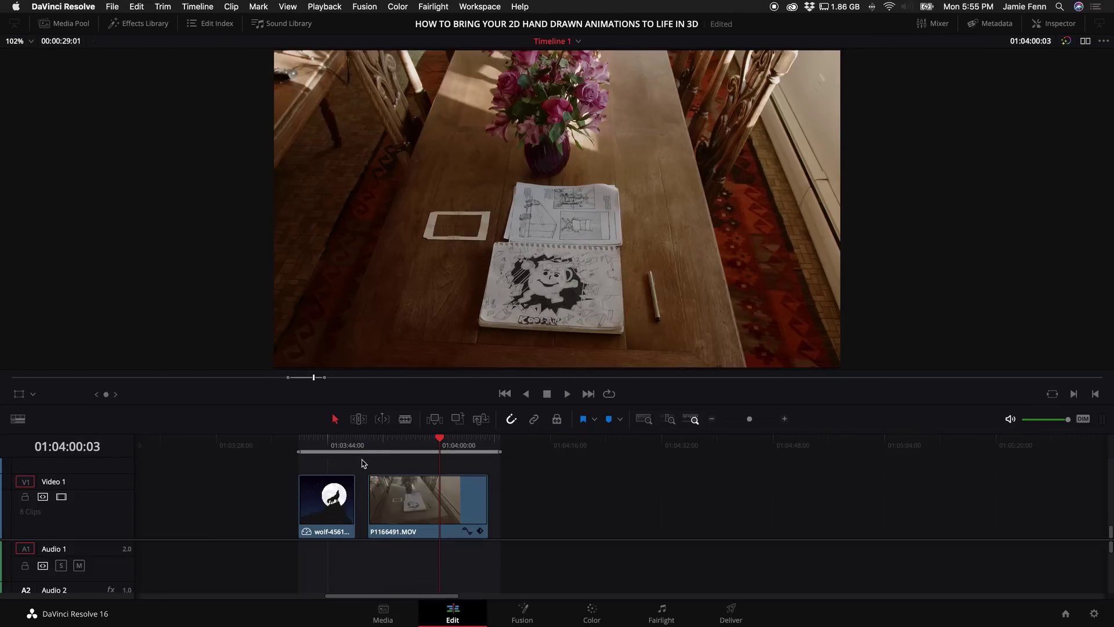
- Place the wolf-4561204.png clip on the track above P1166491.MOV and extend it to match that clip's length
scroll(356, 477, up, 2)
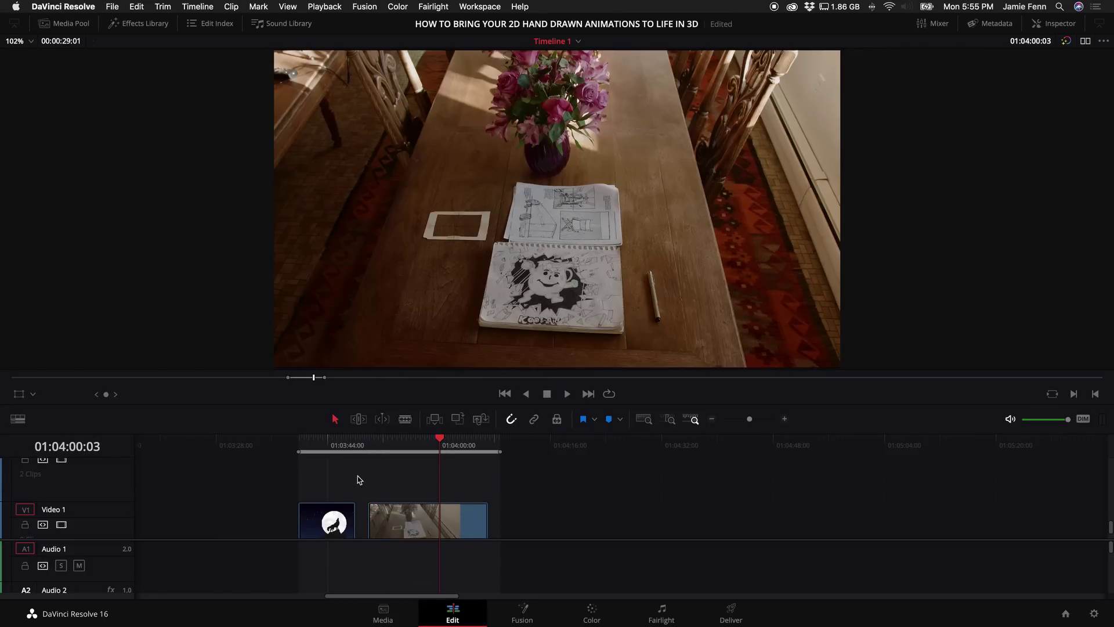
click(323, 448)
click(328, 525)
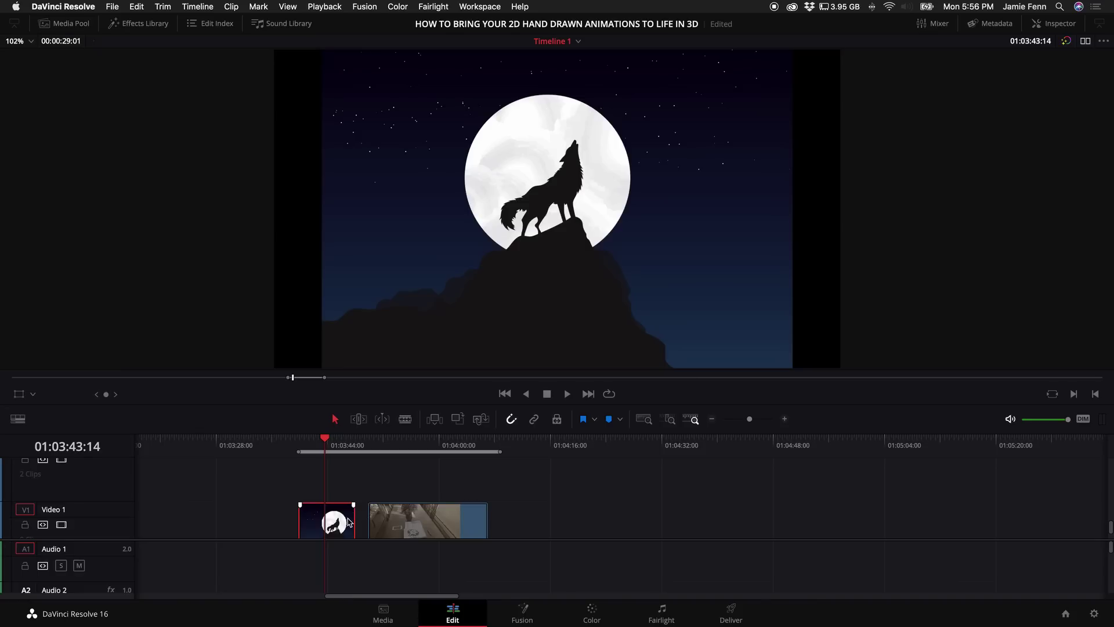
drag(346, 522, 488, 480)
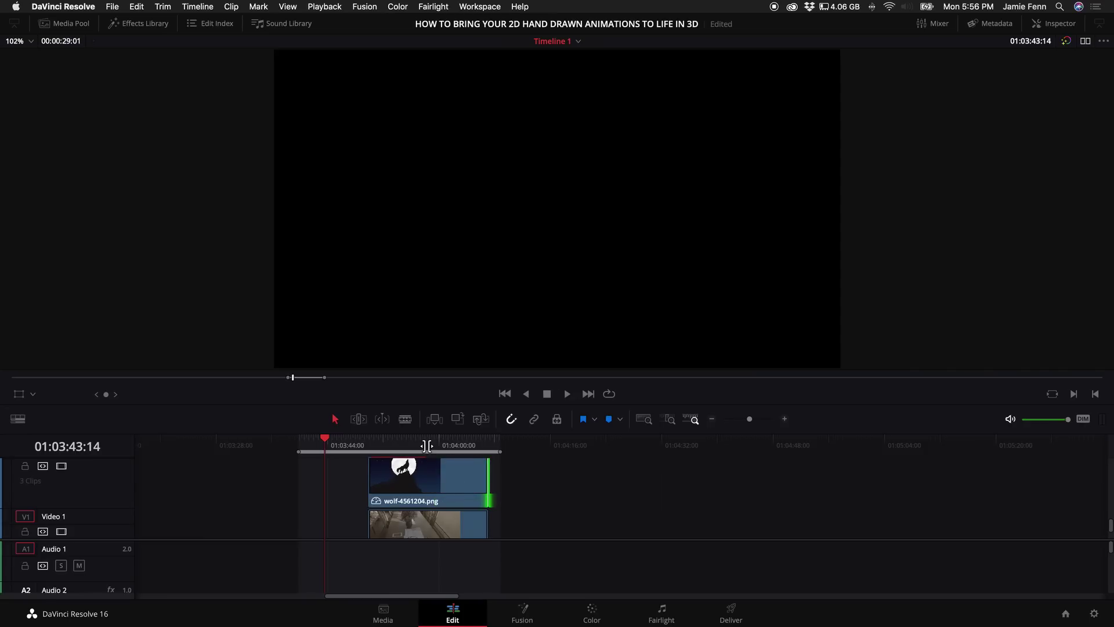
- Combine the stacked wolf image and P1166491.MOV clips into a new Fusion clip
click(416, 486)
super+click(427, 525)
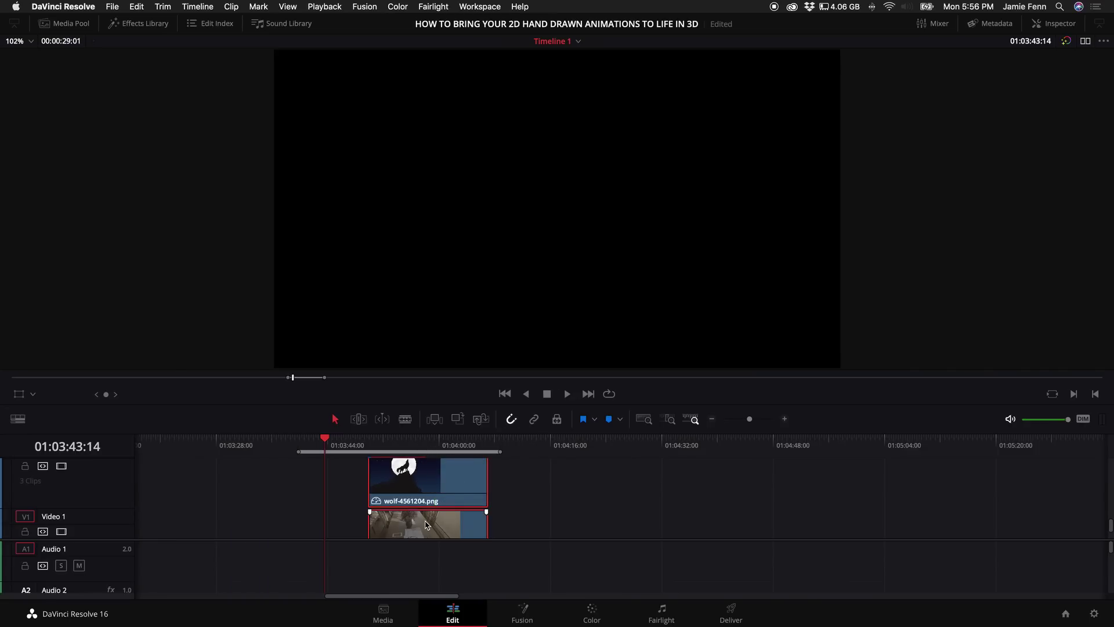
right_click(440, 489)
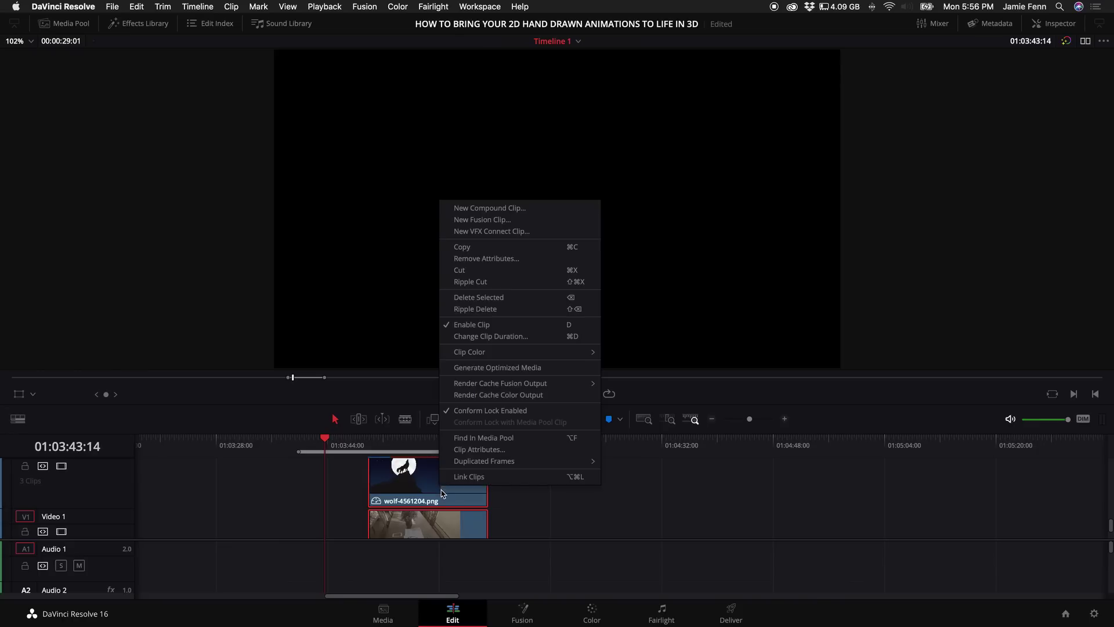
click(488, 220)
- Select the Fusion clip, position the playhead at 01:03:55:16 and open the clip on the Fusion page
click(385, 444)
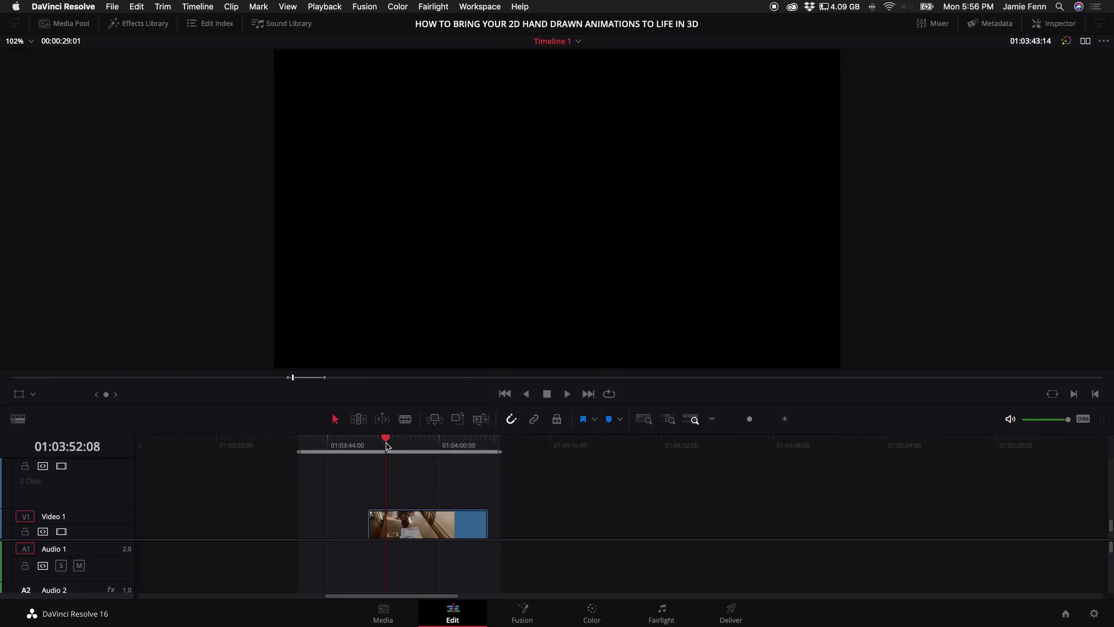
click(389, 517)
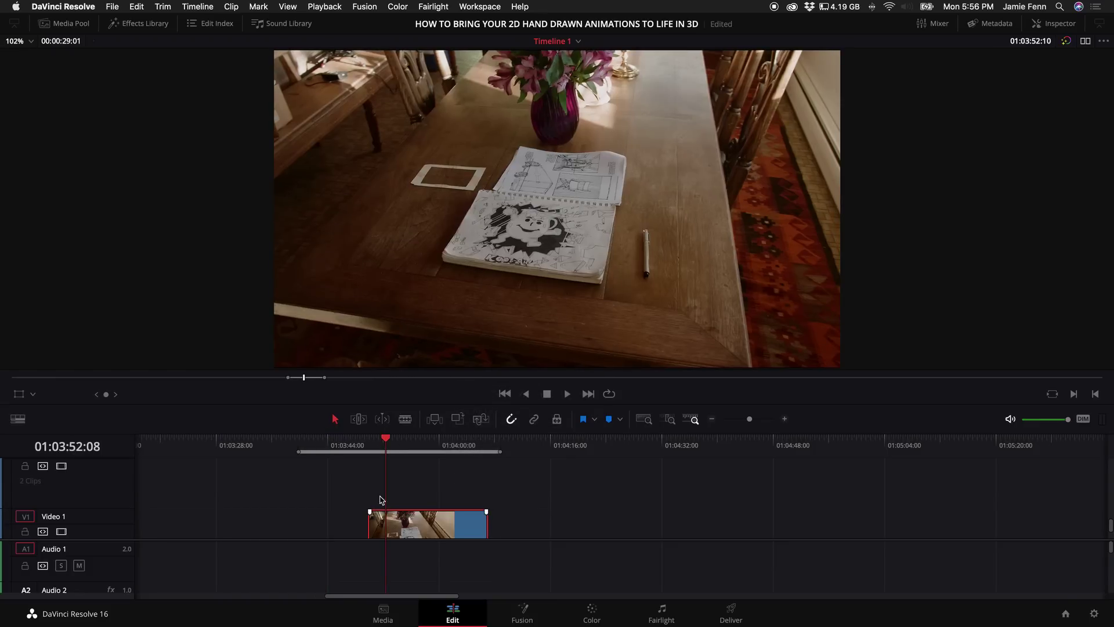
drag(387, 441, 409, 441)
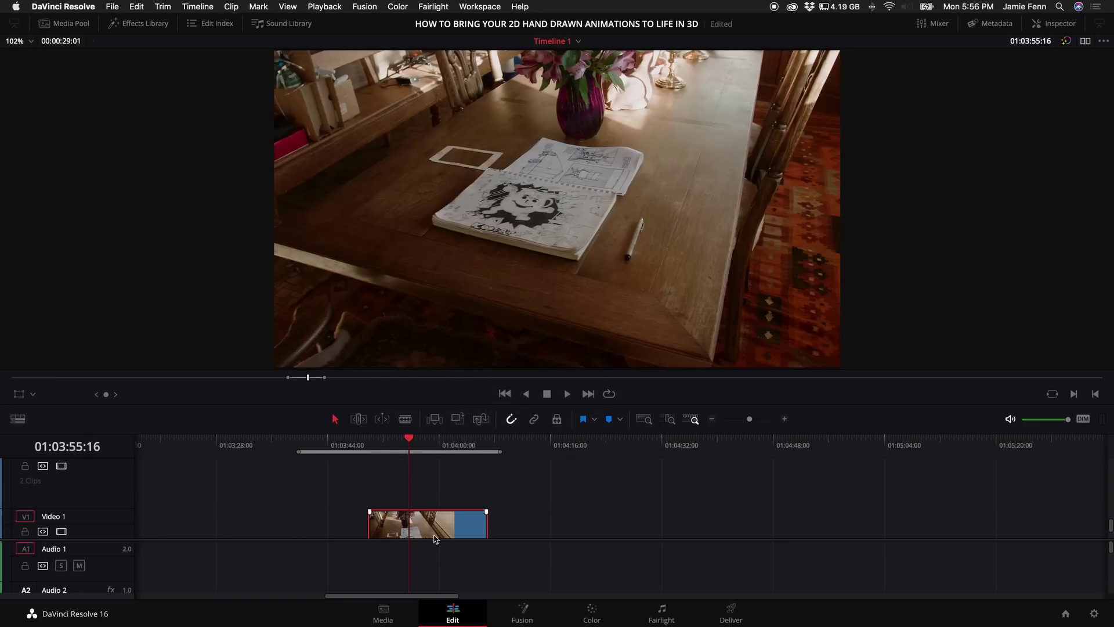
click(523, 619)
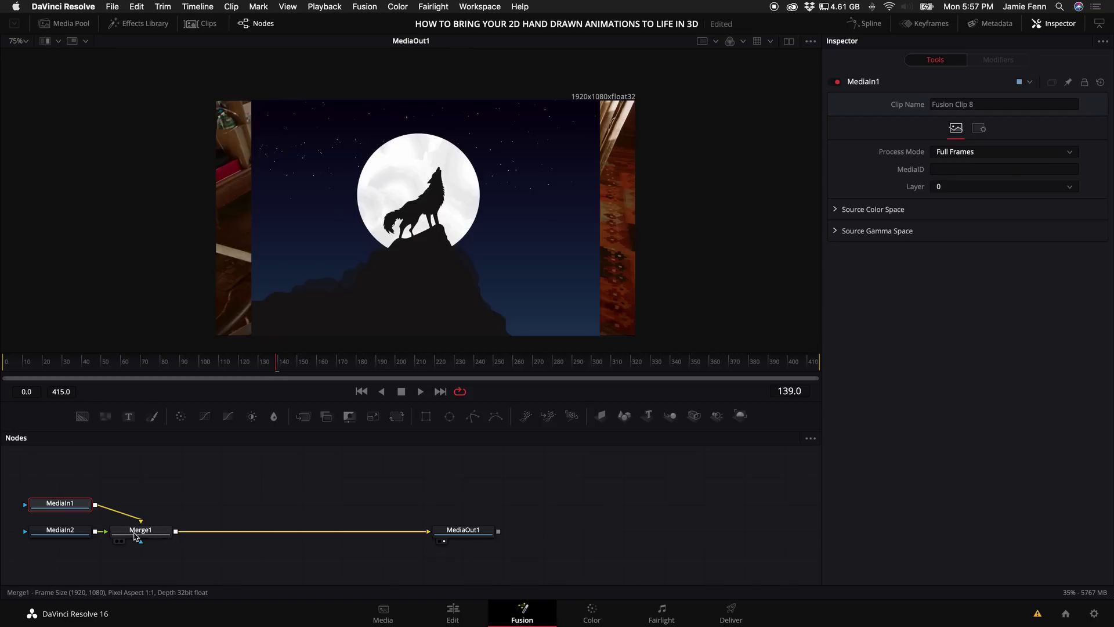
- Detach Merge1 from the node flow and insert a Camera Tracker node between MediaIn1 and MediaOut1
drag(143, 530, 580, 554)
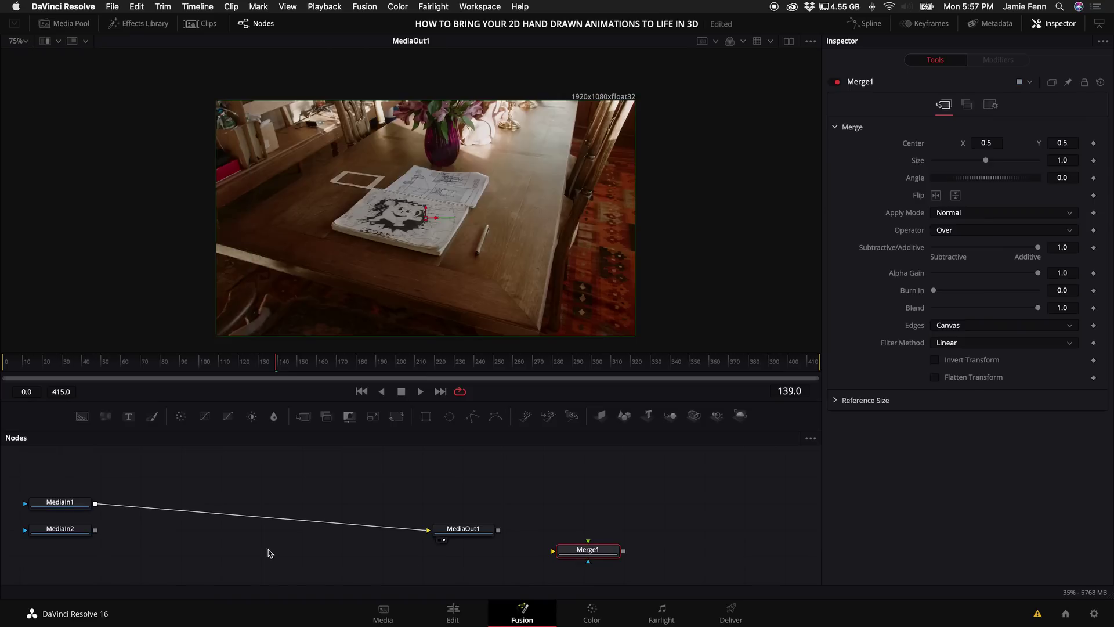
drag(64, 503, 241, 541)
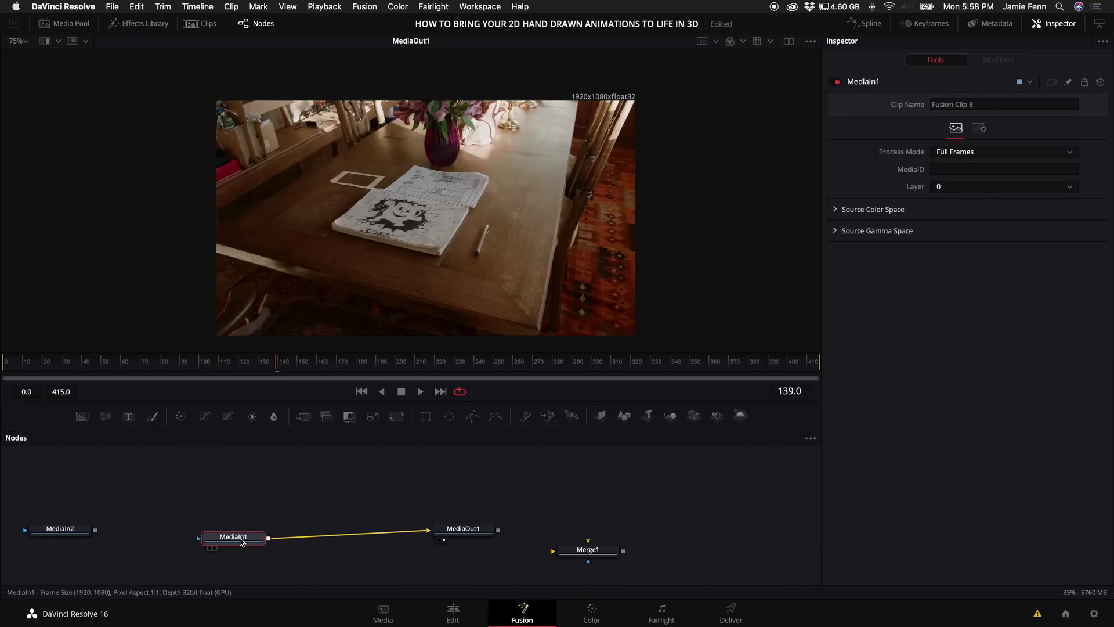
key(shift+space)
text(camera)
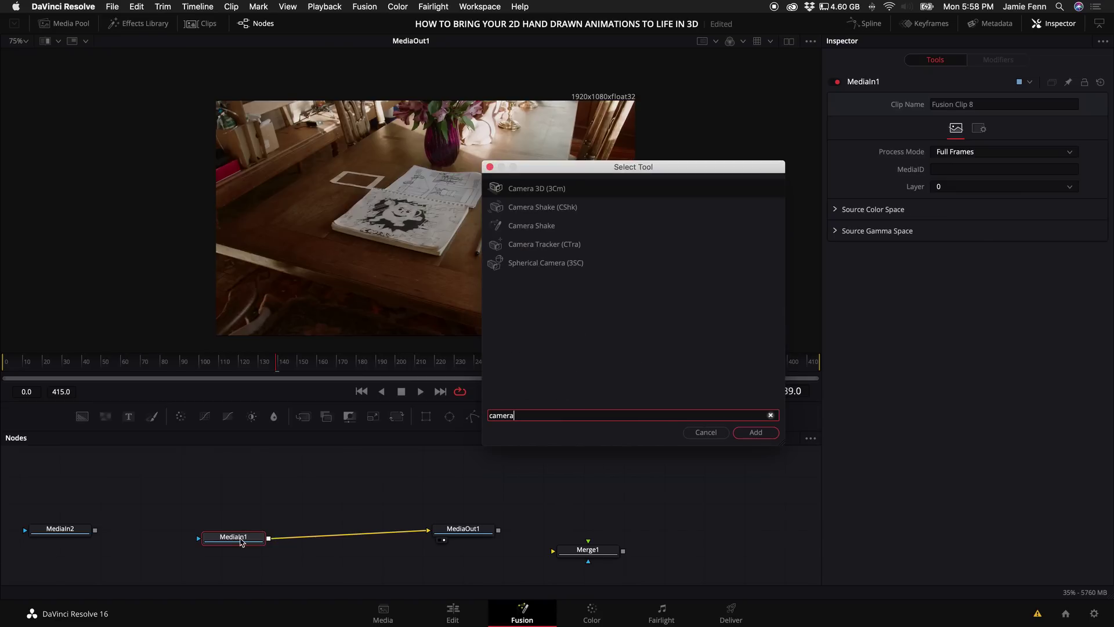
key(Down)
key(Down)
key(Down)
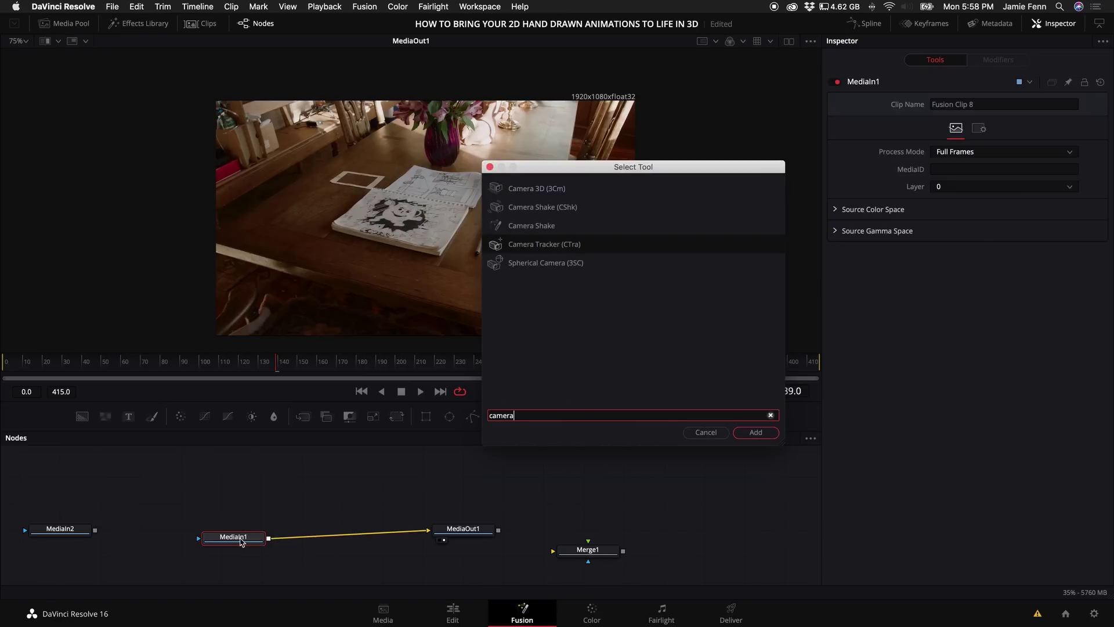
key(Return)
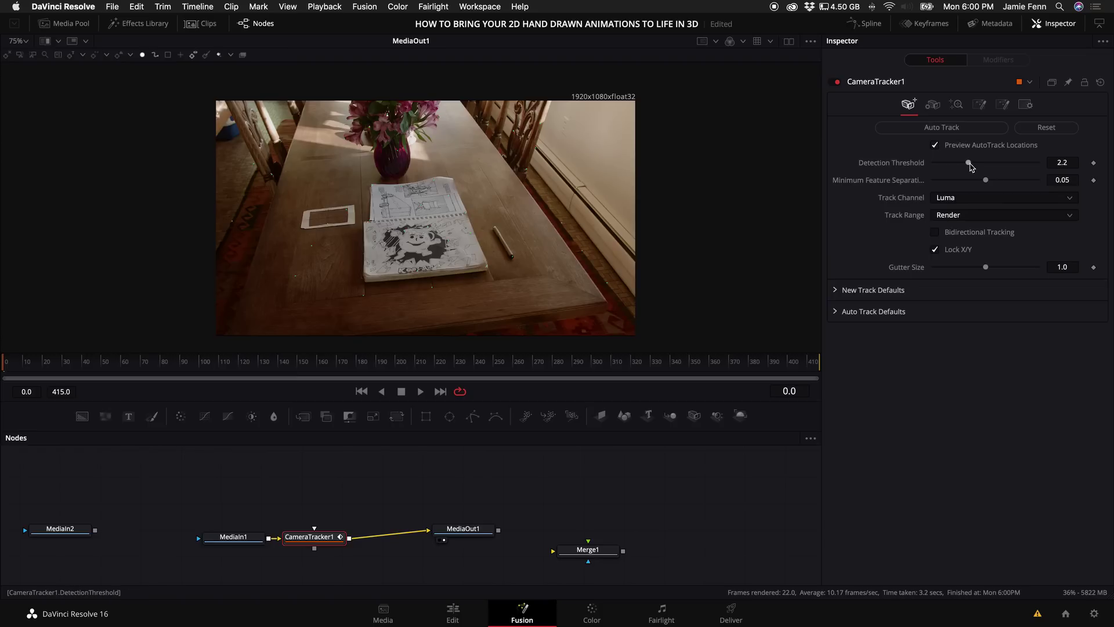
- Auto-track the footage with detection threshold 2.34, minimum feature separation 0.0222 and bidirectional tracking enabled
mouse_move(971, 165)
mouse_down()
mouse_move(983, 166)
mouse_move(981, 182)
mouse_move(959, 183)
mouse_up()
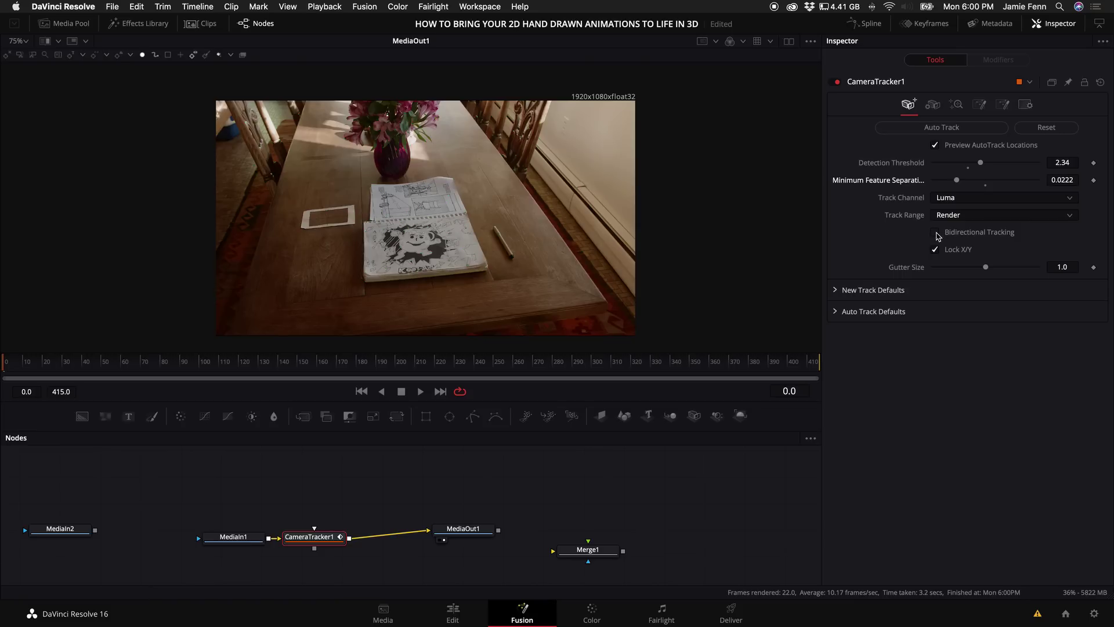
click(936, 232)
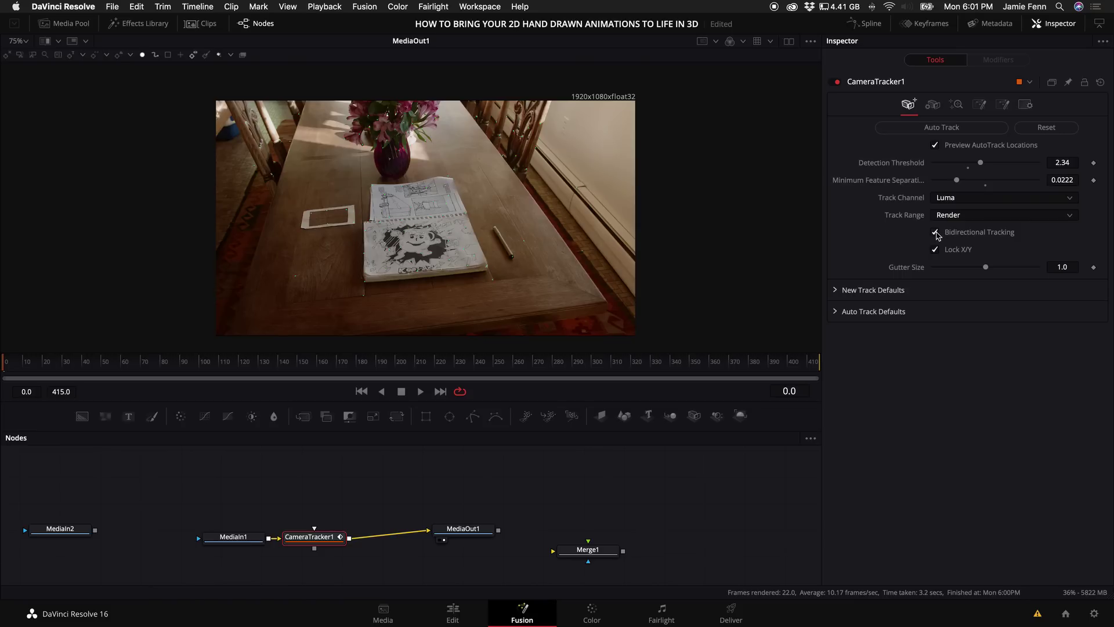
click(966, 129)
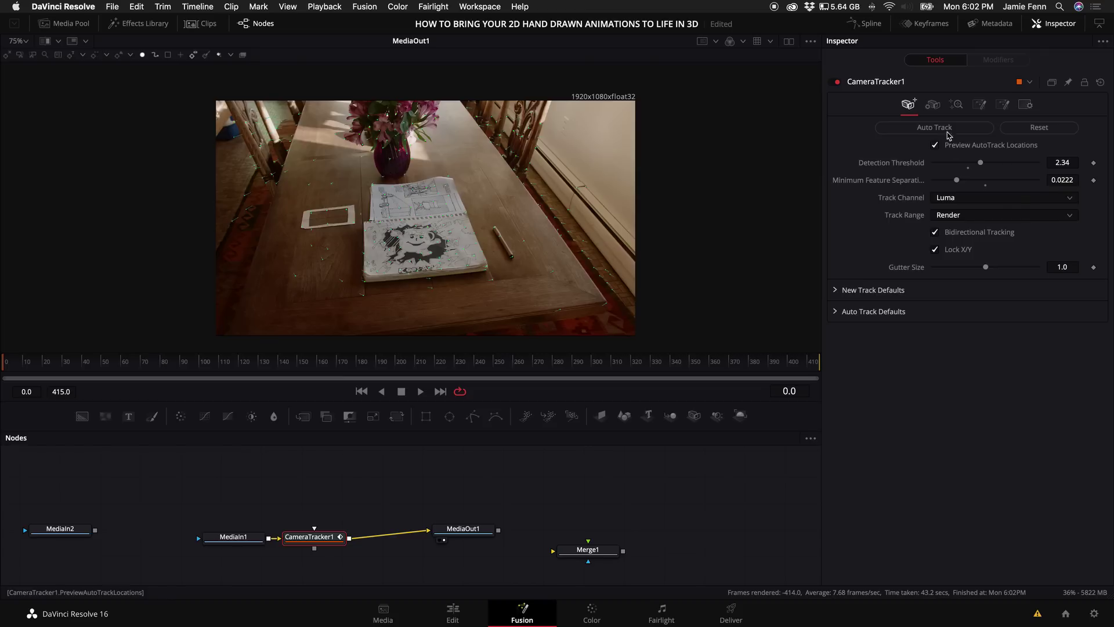
- Set the camera tracker's focal length to 25.2 mm
click(932, 105)
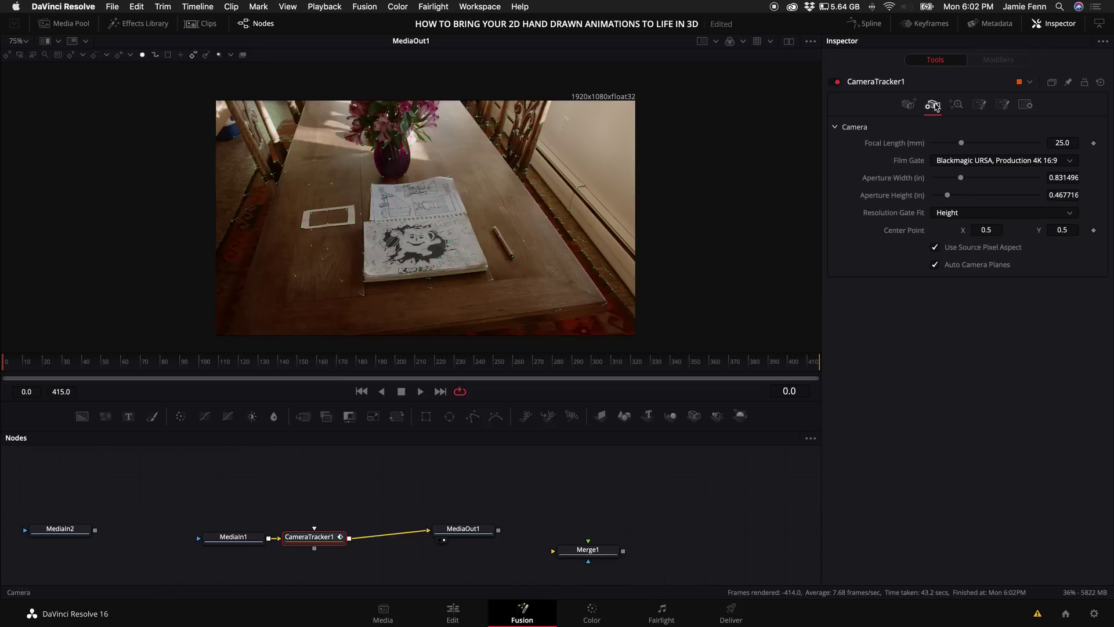
click(1070, 144)
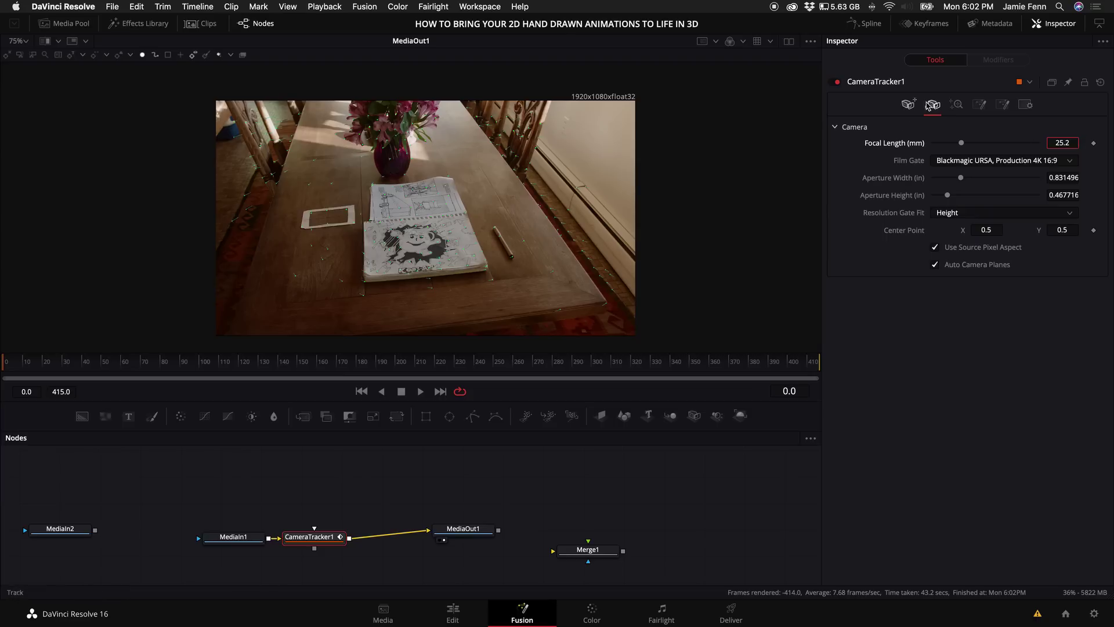
- Set the solve weight to 0.0, filter the tracks by a maximum track error of 0.122 and delete the selected ones
click(958, 105)
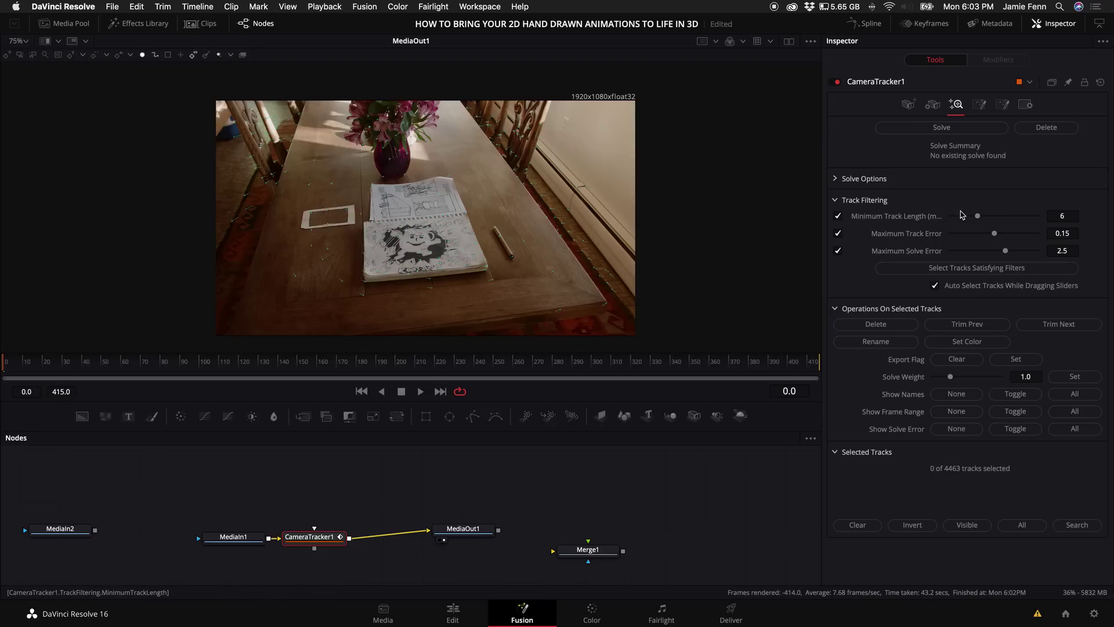
drag(950, 382, 929, 380)
drag(995, 235, 991, 236)
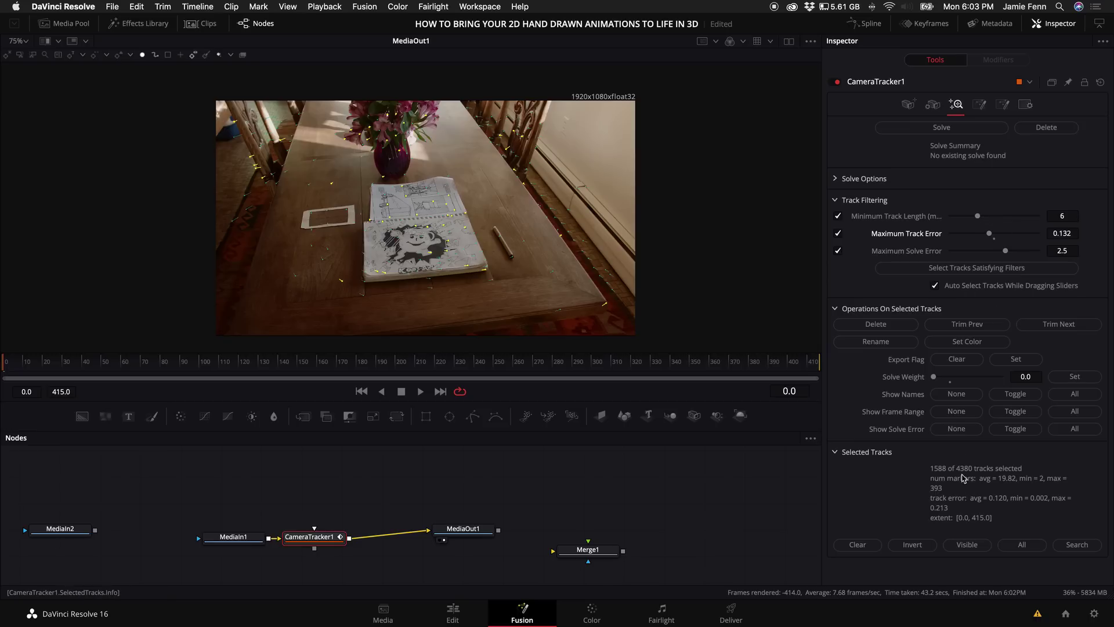
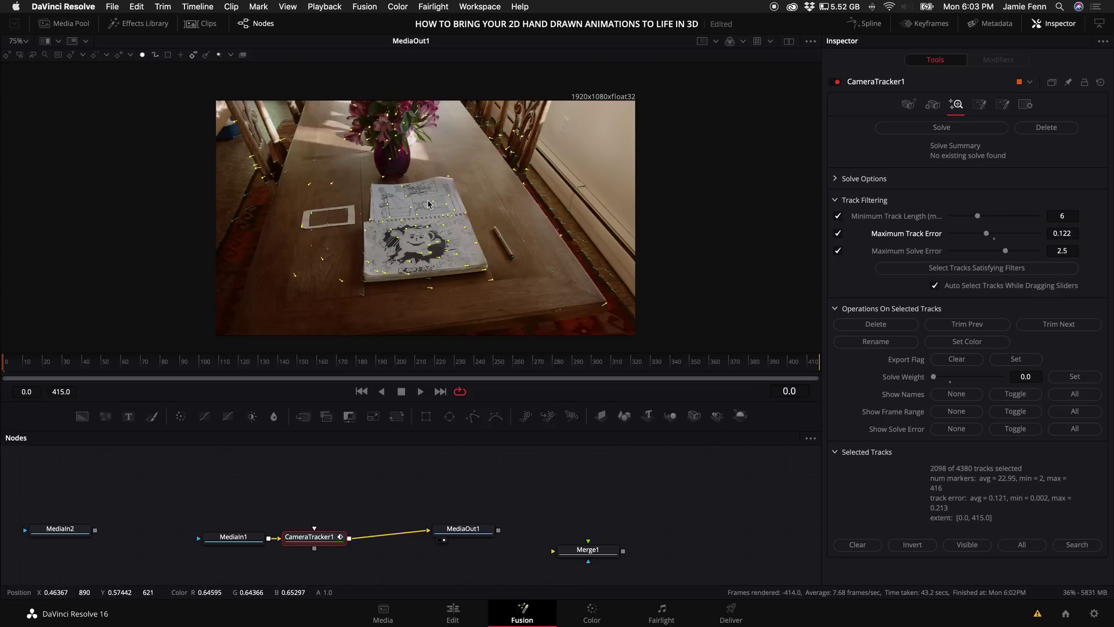
click(887, 330)
- Delete the tracking points on the carpet to the right of the table at frames 189 and 291
drag(127, 364, 375, 359)
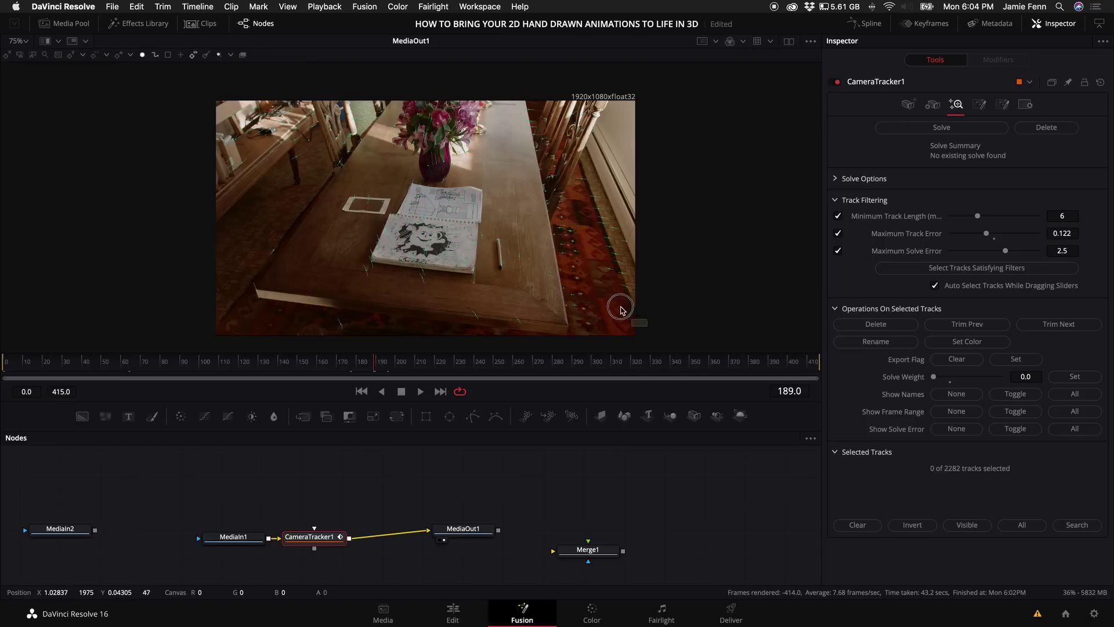
mouse_move(563, 226)
drag(542, 205, 629, 326)
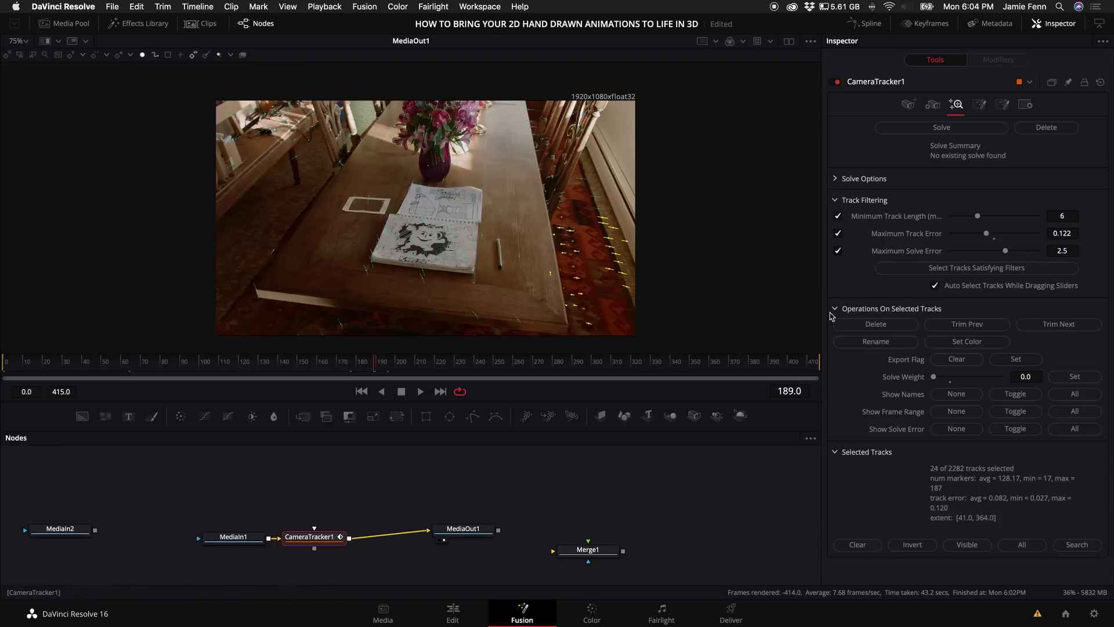
click(871, 325)
drag(492, 360, 578, 363)
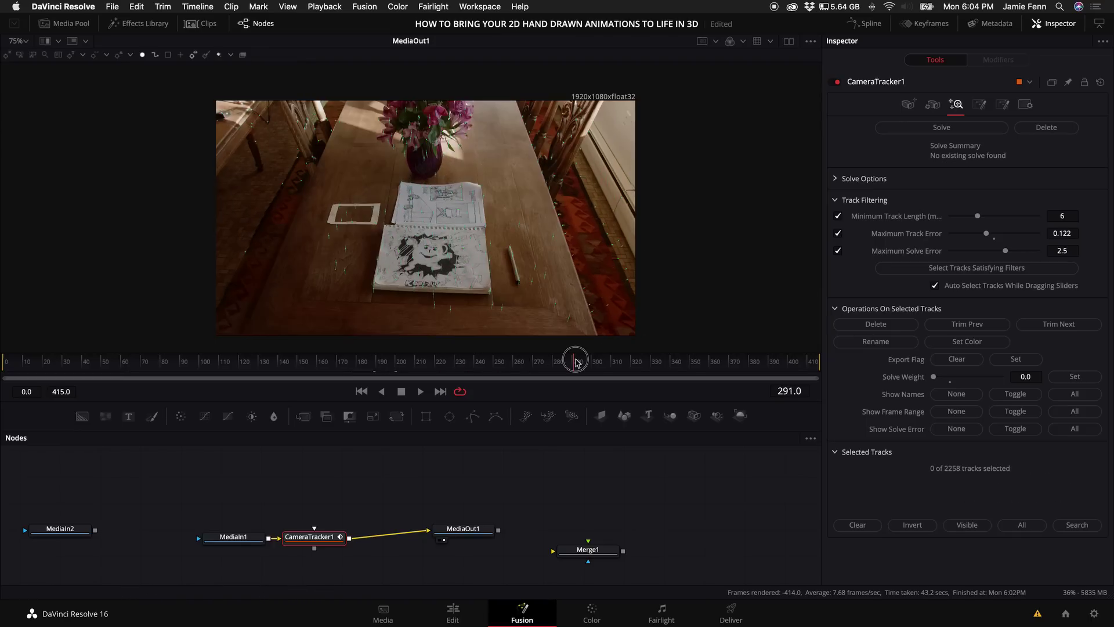
drag(659, 322, 578, 190)
click(875, 323)
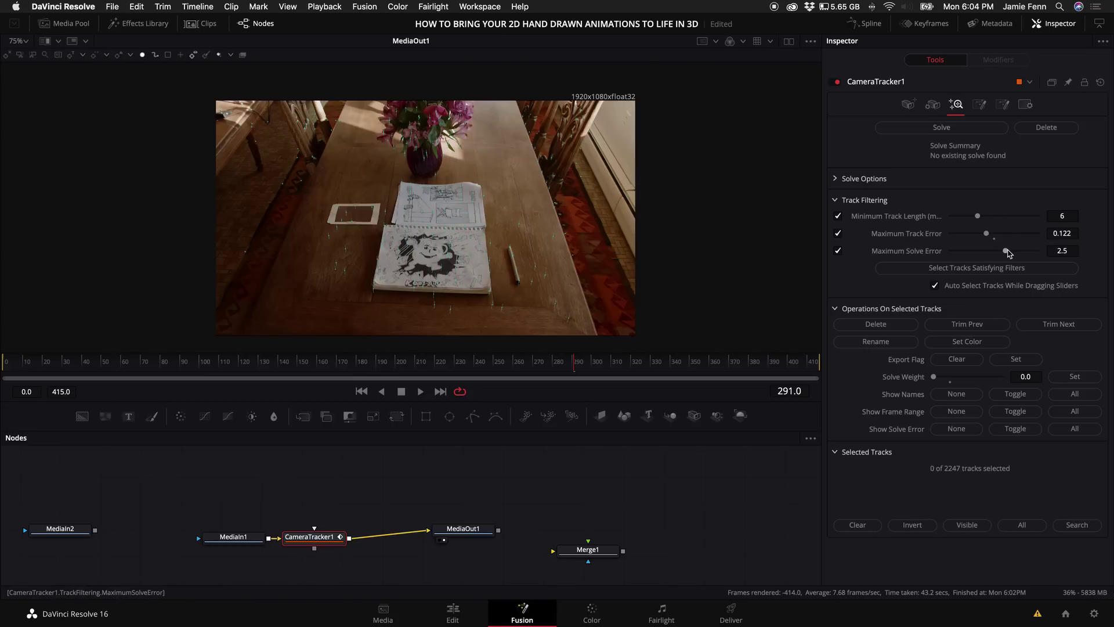
- Delete the tracks selected by a minimum track length of 13 and solve the camera
drag(978, 216, 1028, 220)
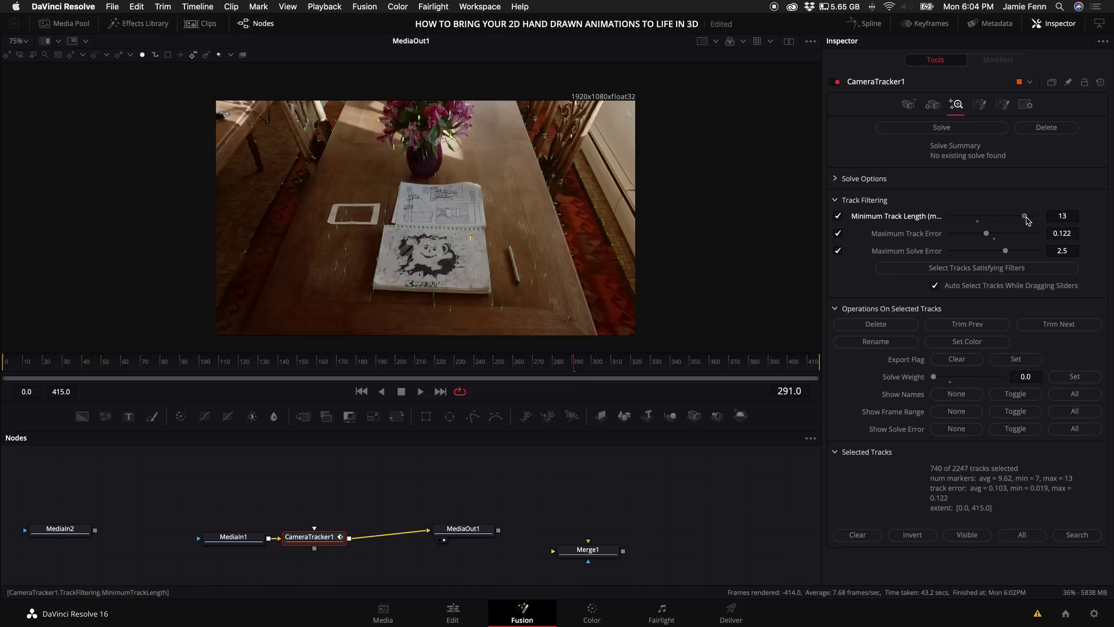
click(885, 326)
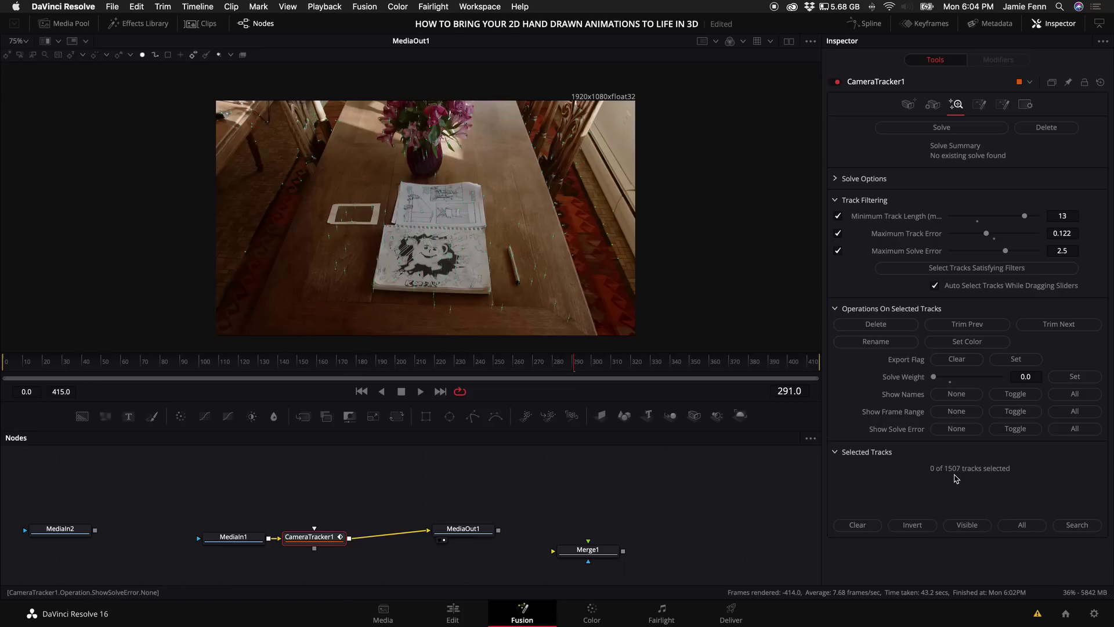
click(941, 127)
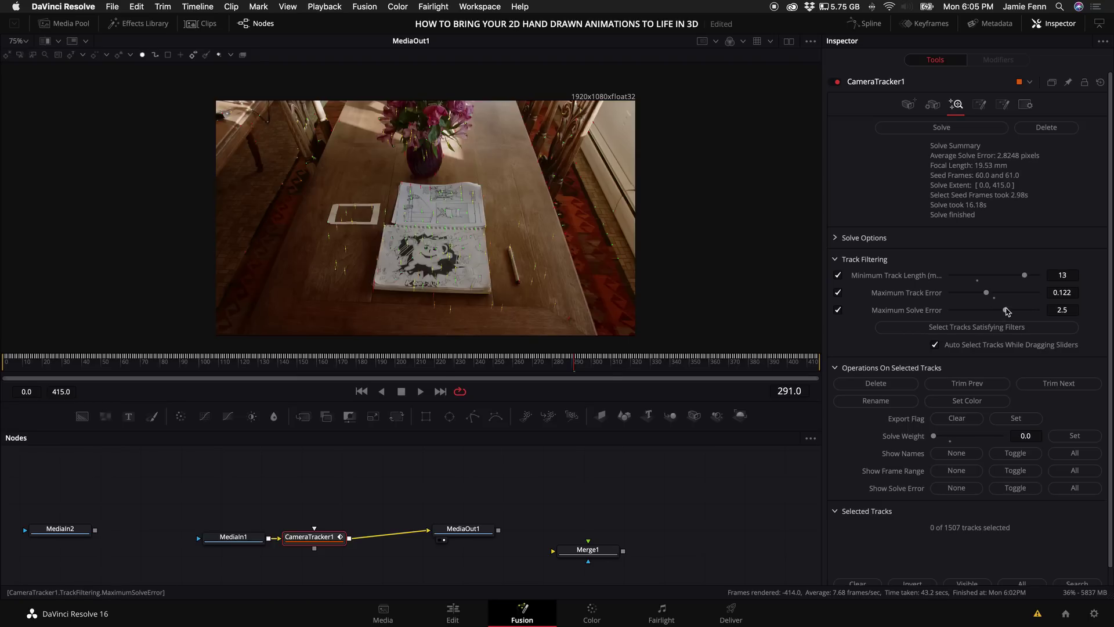
- Delete the tracks selected by a maximum solve error of 1.893 and solve the camera again
drag(1006, 312, 1000, 312)
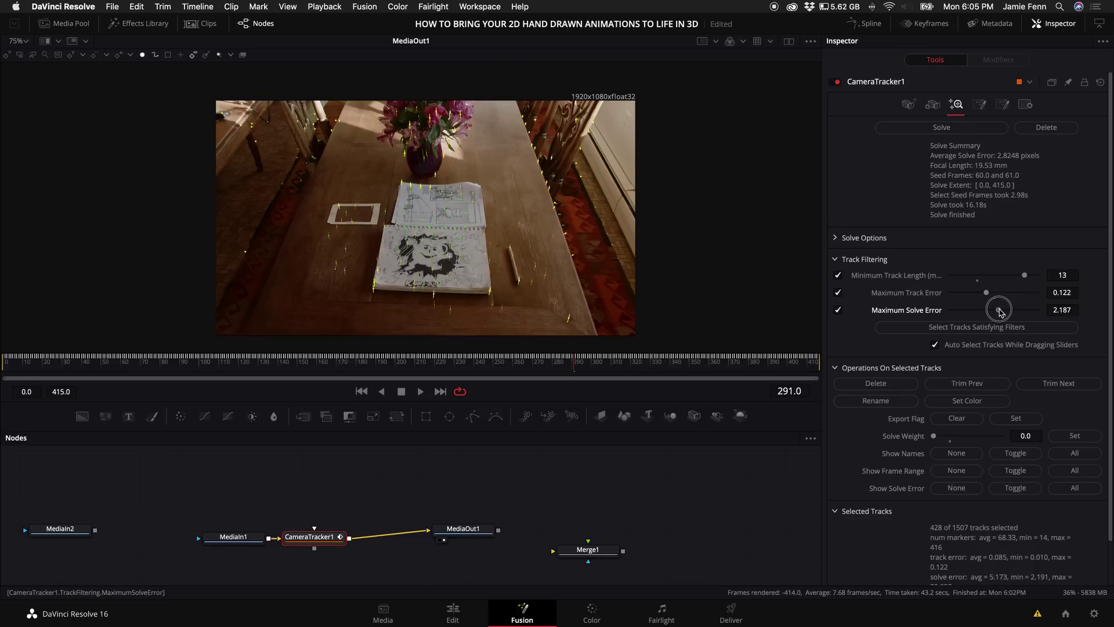
drag(1000, 311, 993, 311)
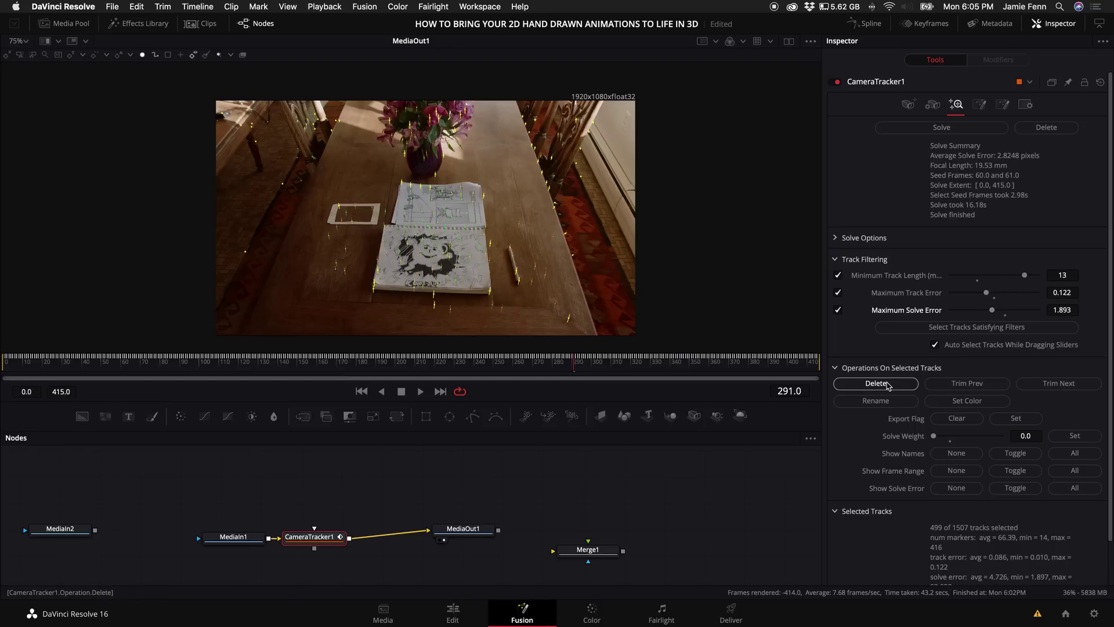
click(887, 384)
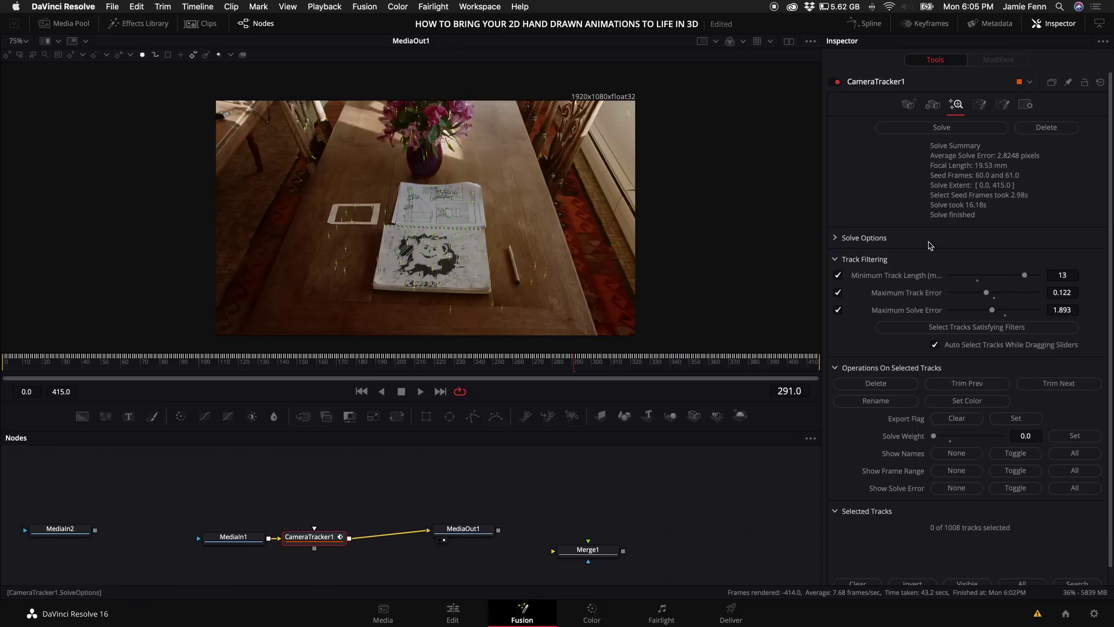
click(938, 128)
- Set the export's 3D scene transform to Unaligned and its orientation from the selected tabletop and sketchbook tracks as XZ plane (ground)
click(983, 105)
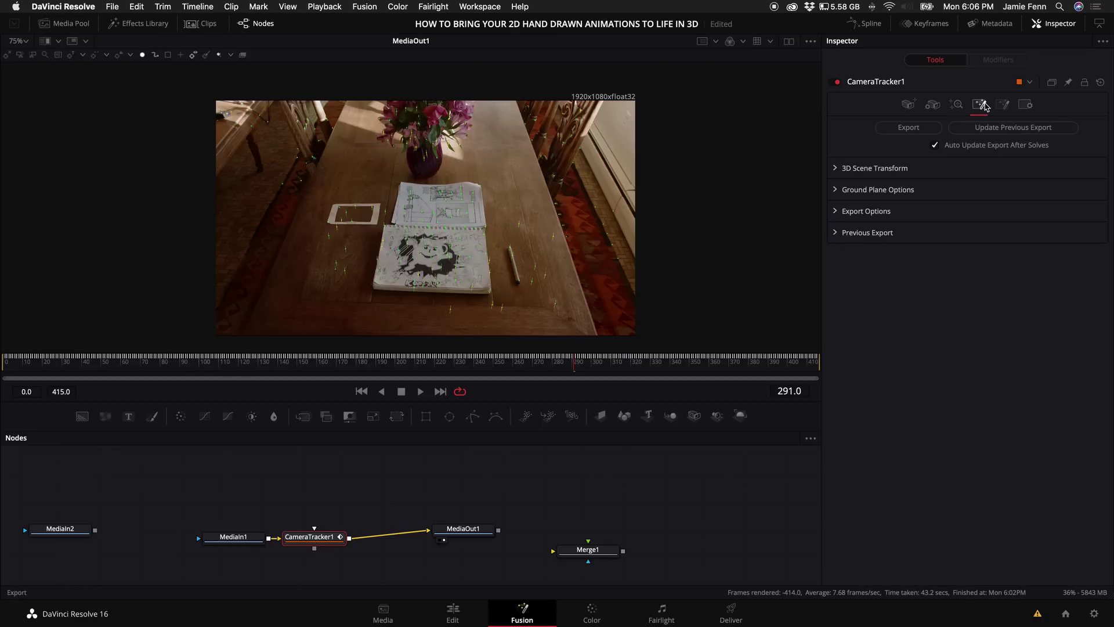
click(836, 169)
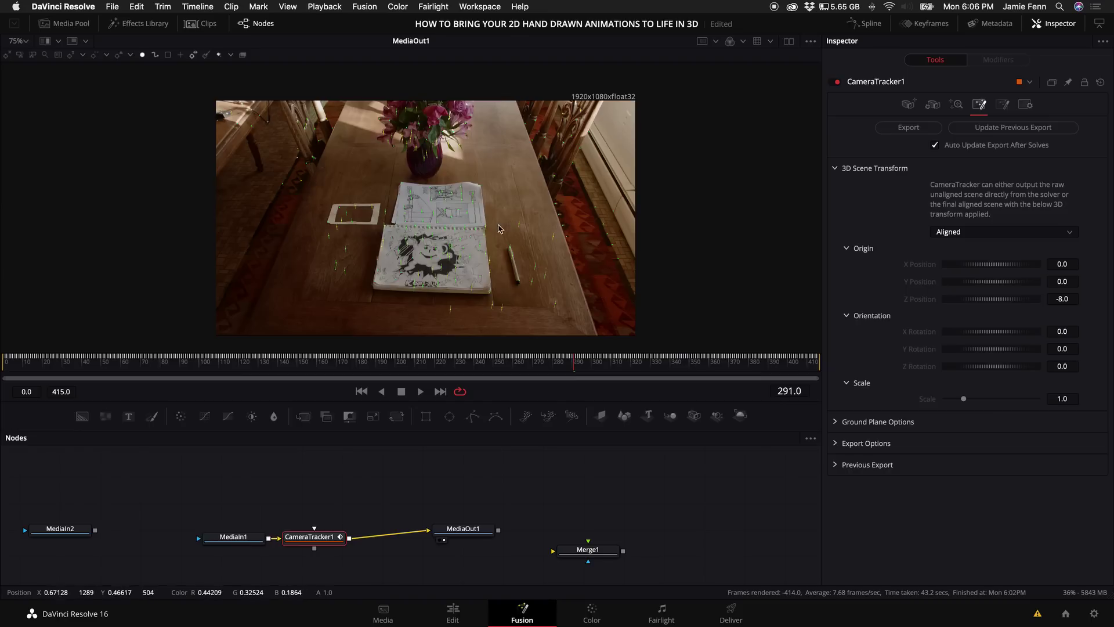
click(961, 232)
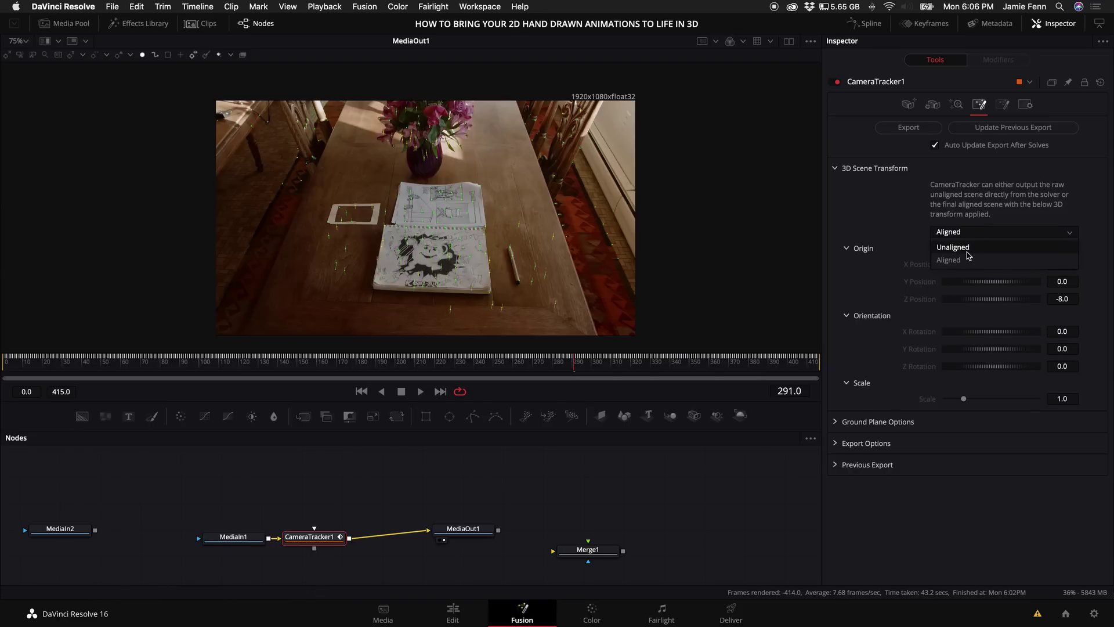
click(965, 248)
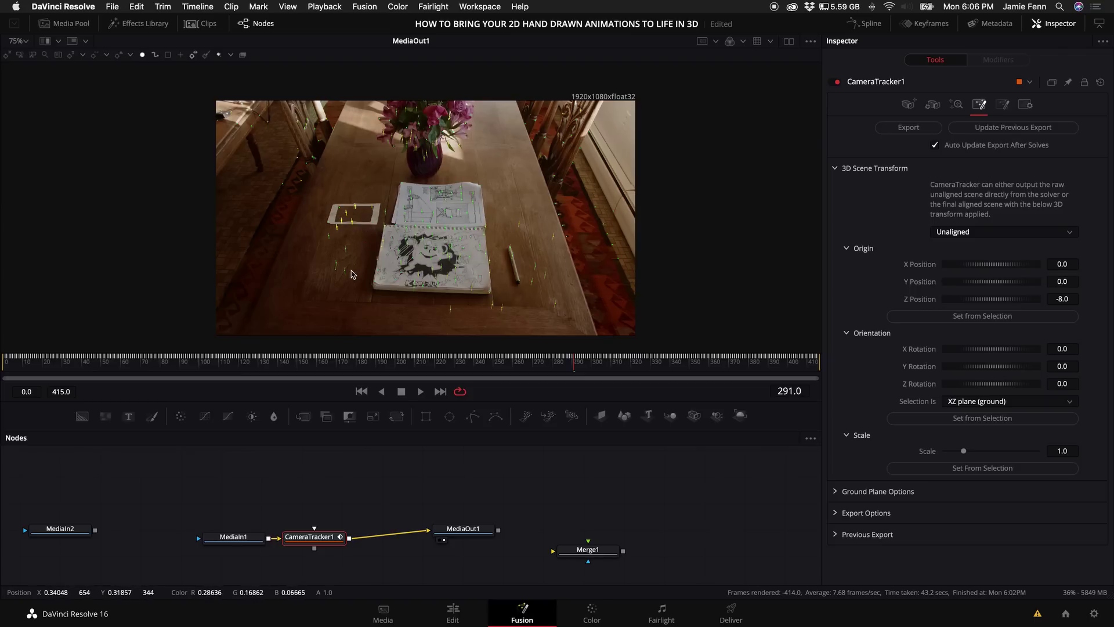
mouse_move(336, 269)
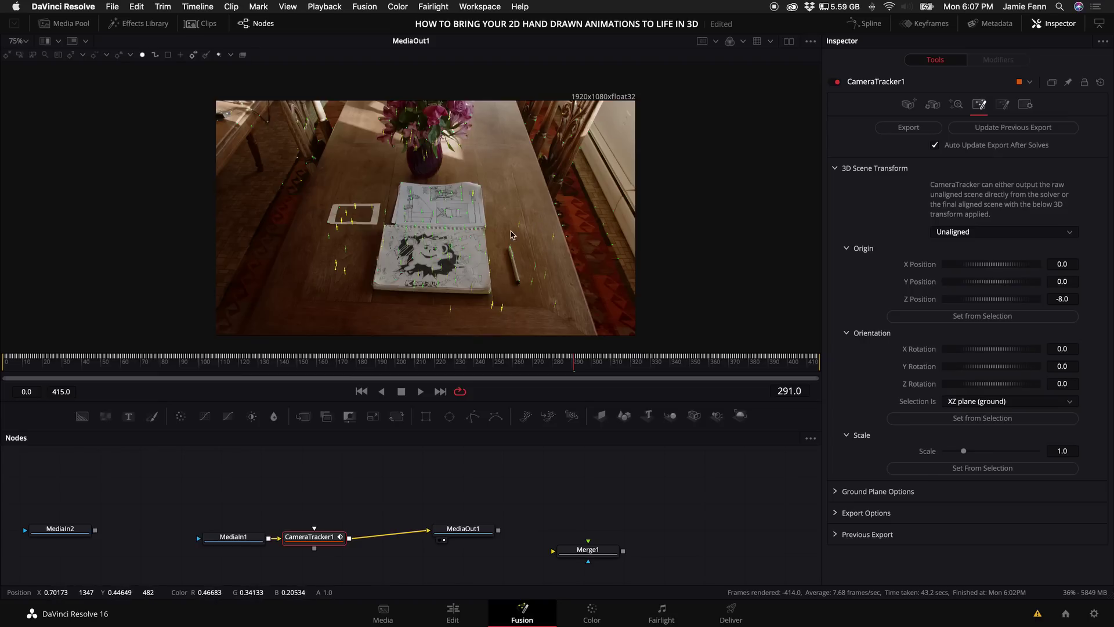
mouse_move(467, 189)
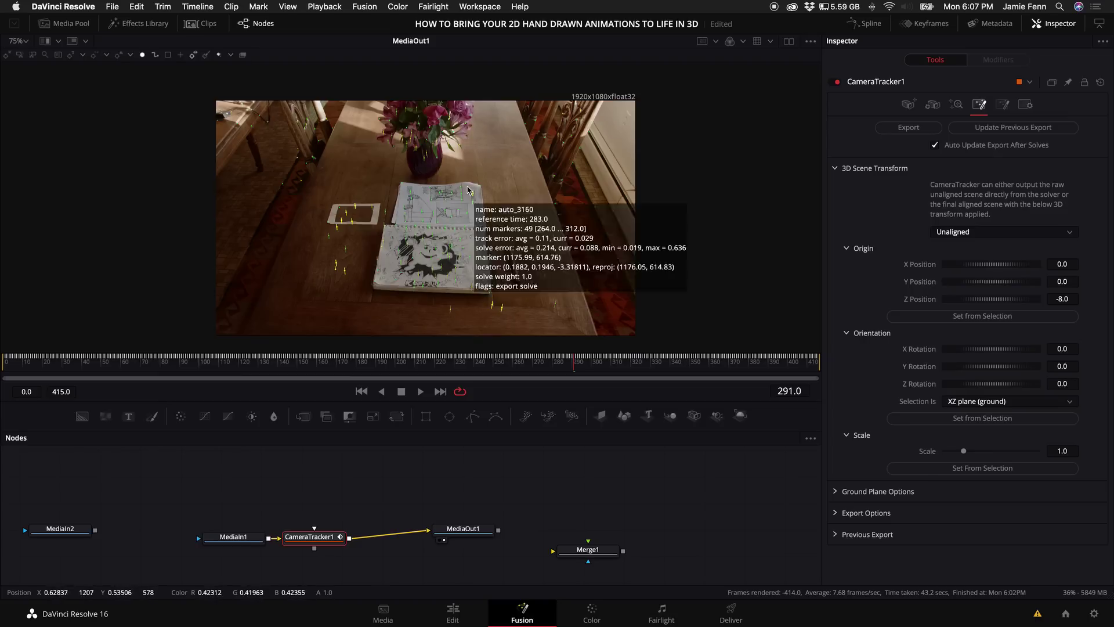
click(993, 419)
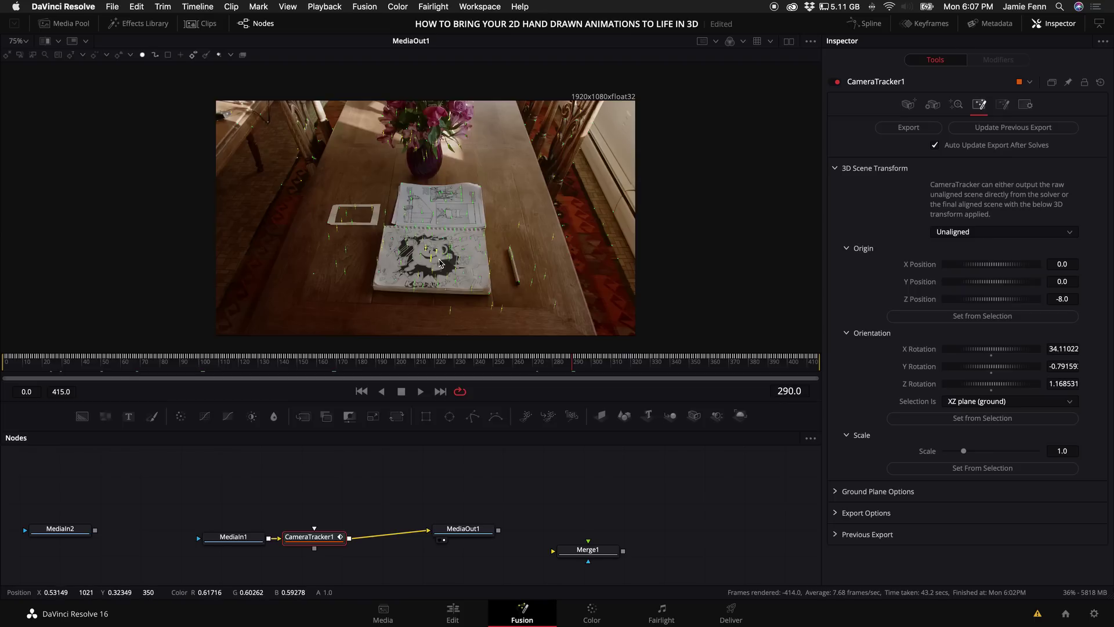
- Set the scene origin from the selected tracks on the sketchbook drawing and switch the 3D scene transform to Aligned
click(966, 317)
key(ctrl+f)
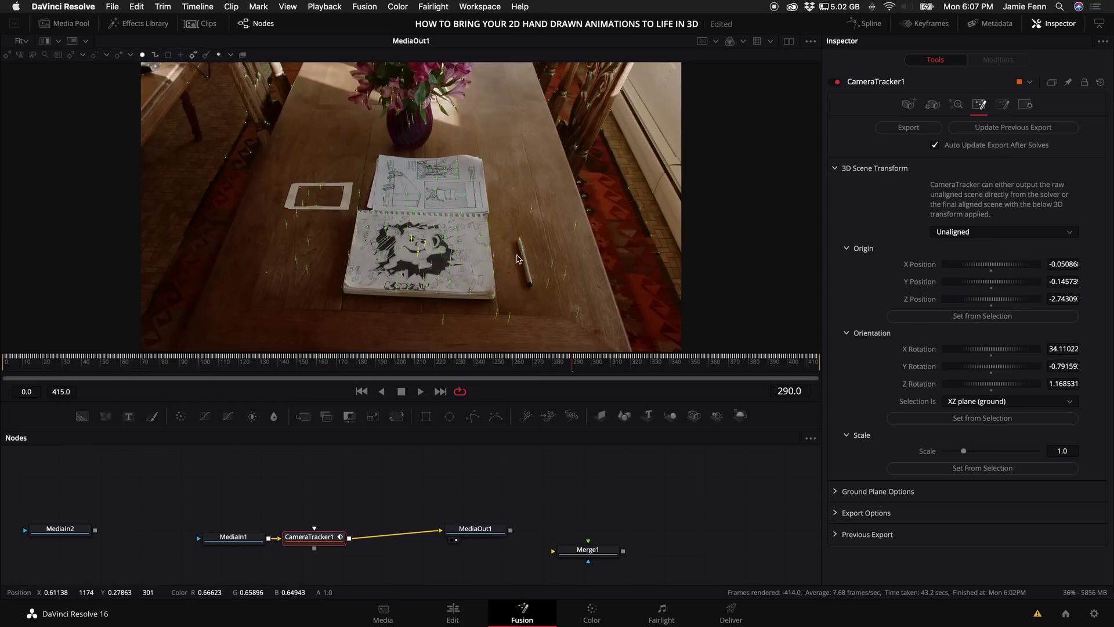
click(993, 232)
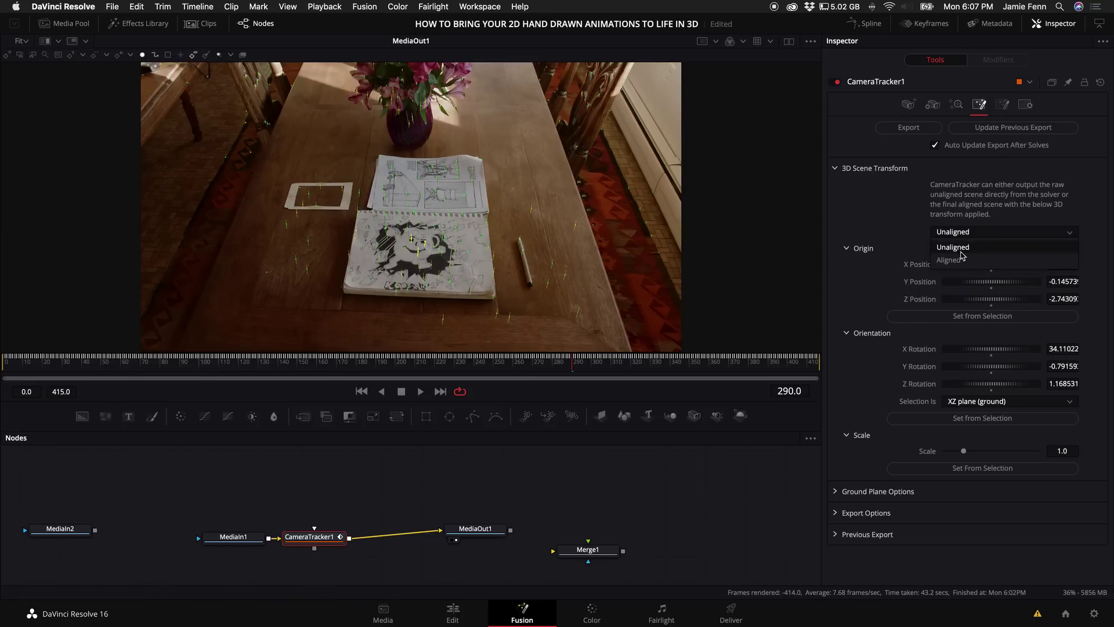
click(959, 262)
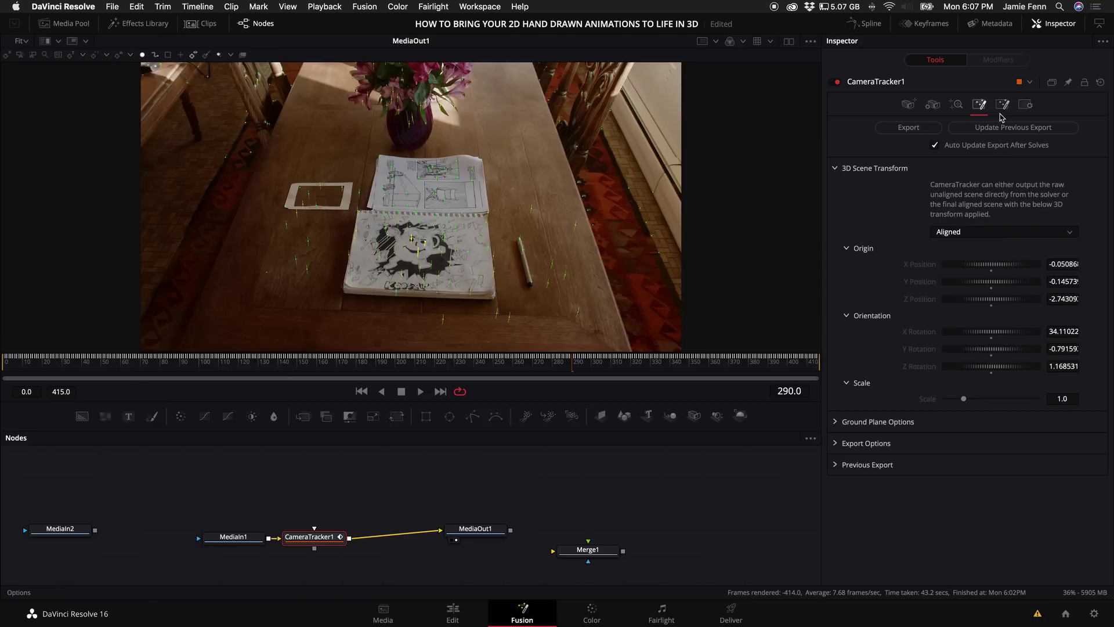
- Export the camera-tracked scene as 3D nodes, place them above CameraTracker1 and enlarge the node area
click(923, 128)
drag(208, 473, 461, 467)
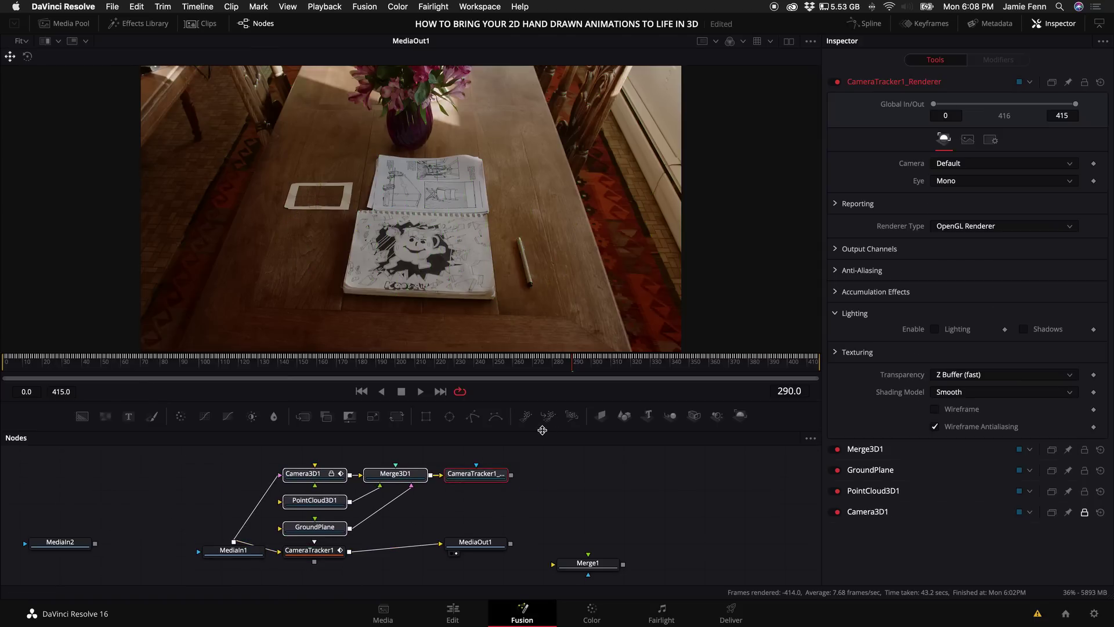
drag(542, 430, 522, 339)
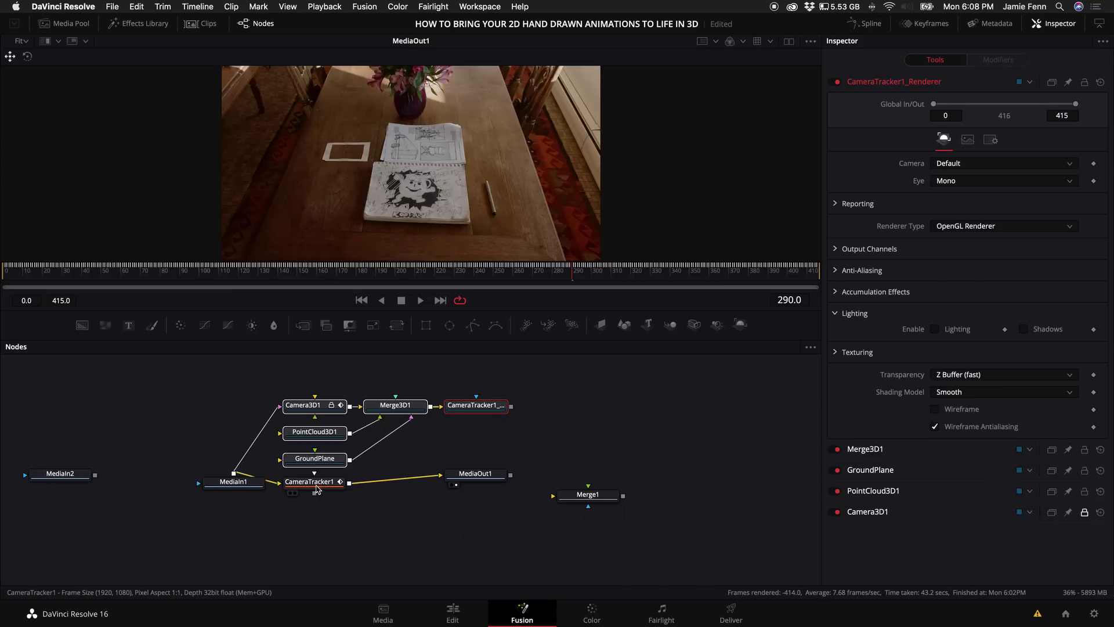
- Take CameraTracker1 out of the node chain, disconnect MediaIn1 from MediaOut1 and connect the exported renderer to MediaOut1
drag(318, 486, 735, 433)
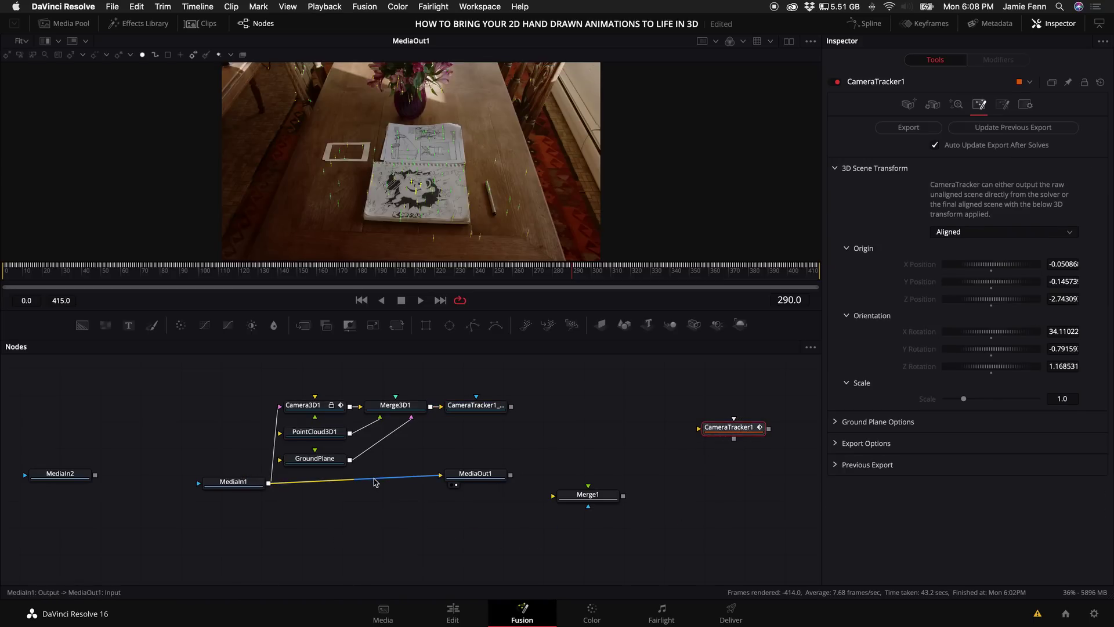
drag(374, 482, 343, 486)
drag(229, 482, 198, 412)
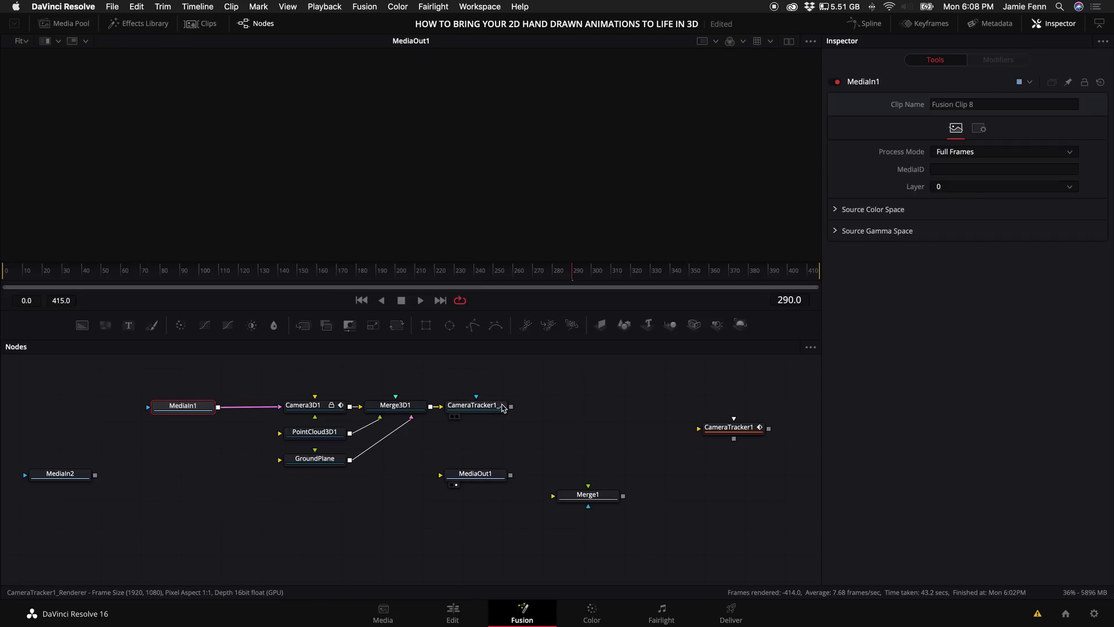
drag(511, 406, 632, 412)
key(1)
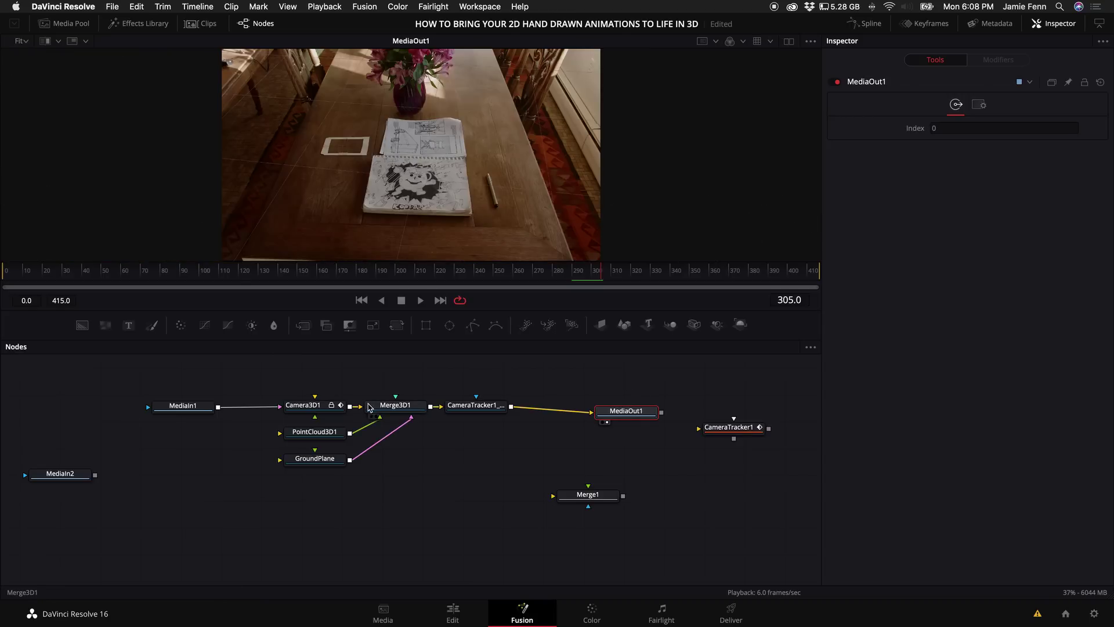
- Examine the Merge3D1 point cloud against the footage in the 3D view and return the viewer to MediaOut1
click(397, 409)
key(1)
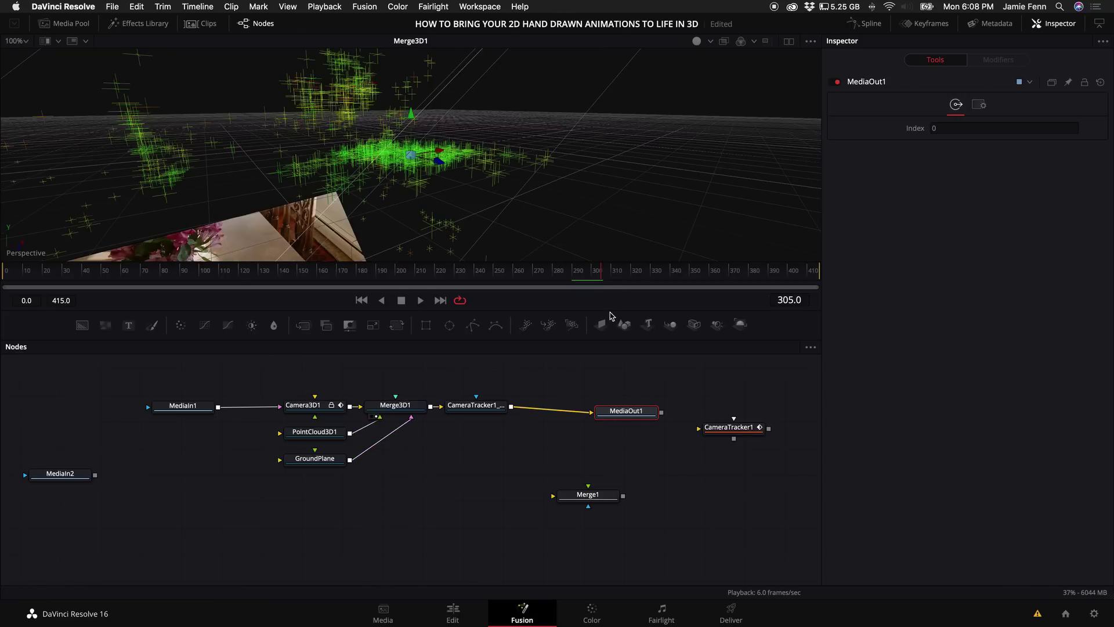
click(610, 316)
drag(530, 313, 490, 286)
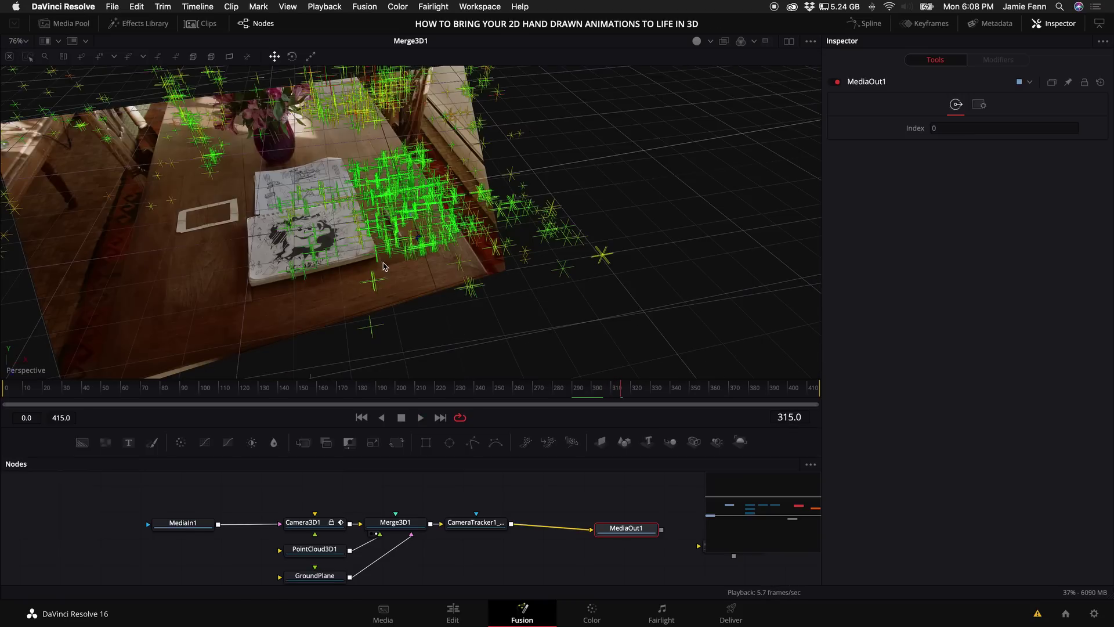
drag(383, 266, 422, 222)
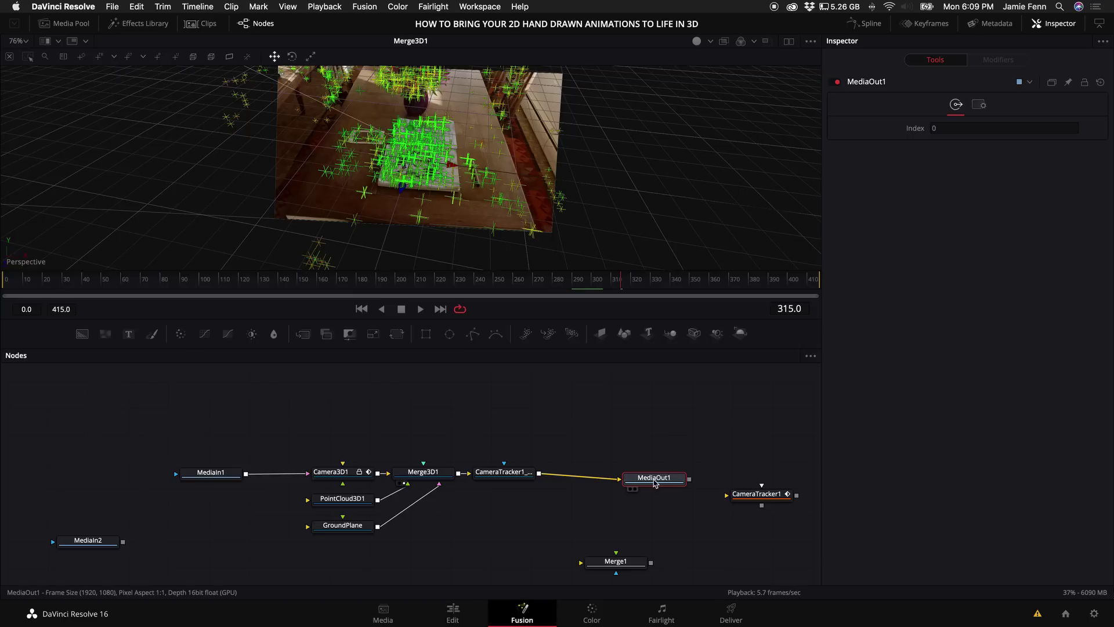
drag(647, 477, 467, 200)
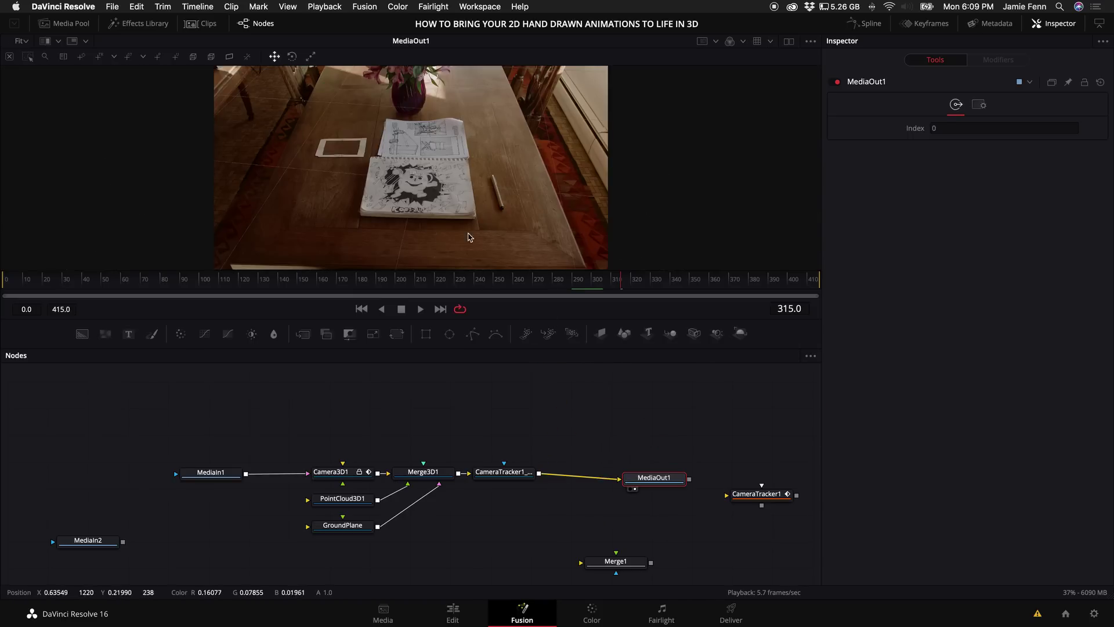
drag(510, 319, 511, 353)
- Add an Image Plane 3D node to MediaIn2 and connect its output to Merge3D1
drag(92, 575, 329, 423)
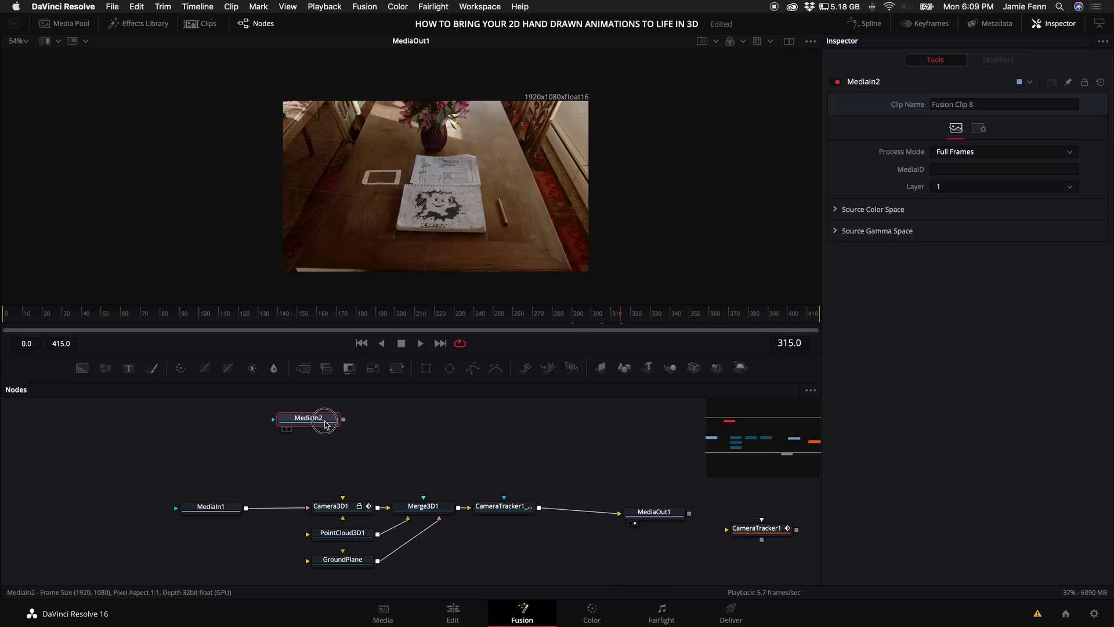
click(600, 366)
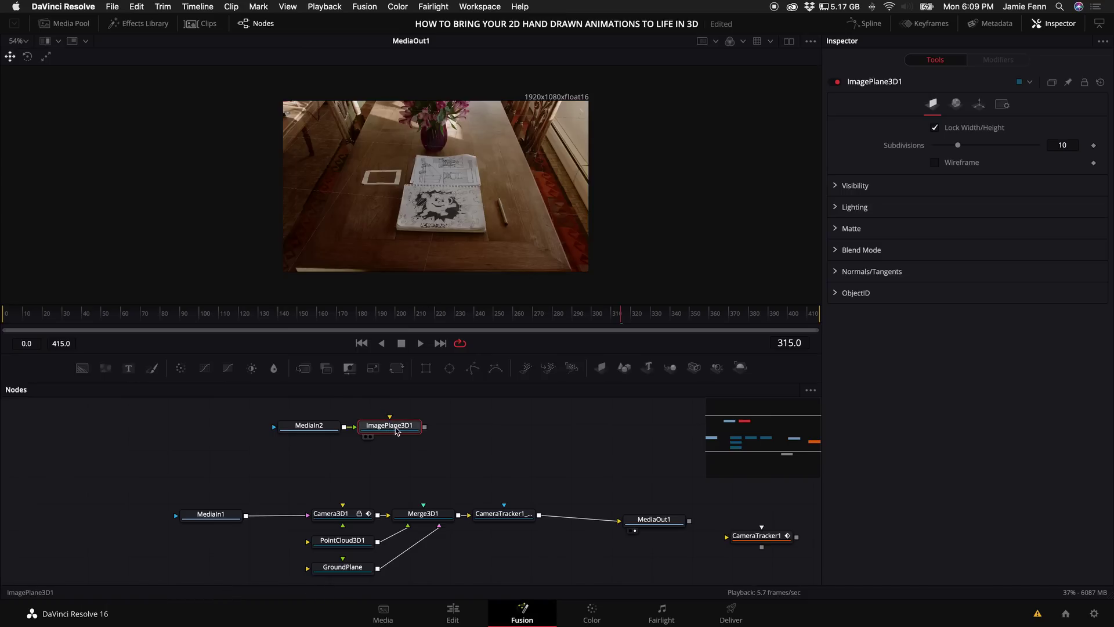
drag(425, 426, 426, 513)
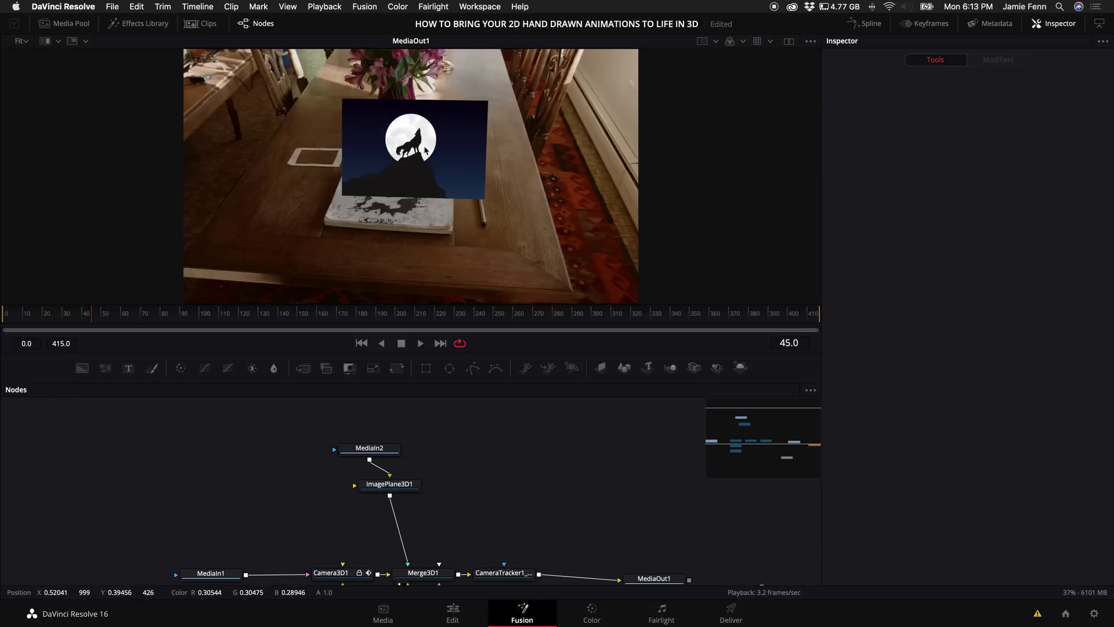
- View MediaIn2 at frame 0 and add an inverted polygon mask to it
scroll(374, 169, up, 5)
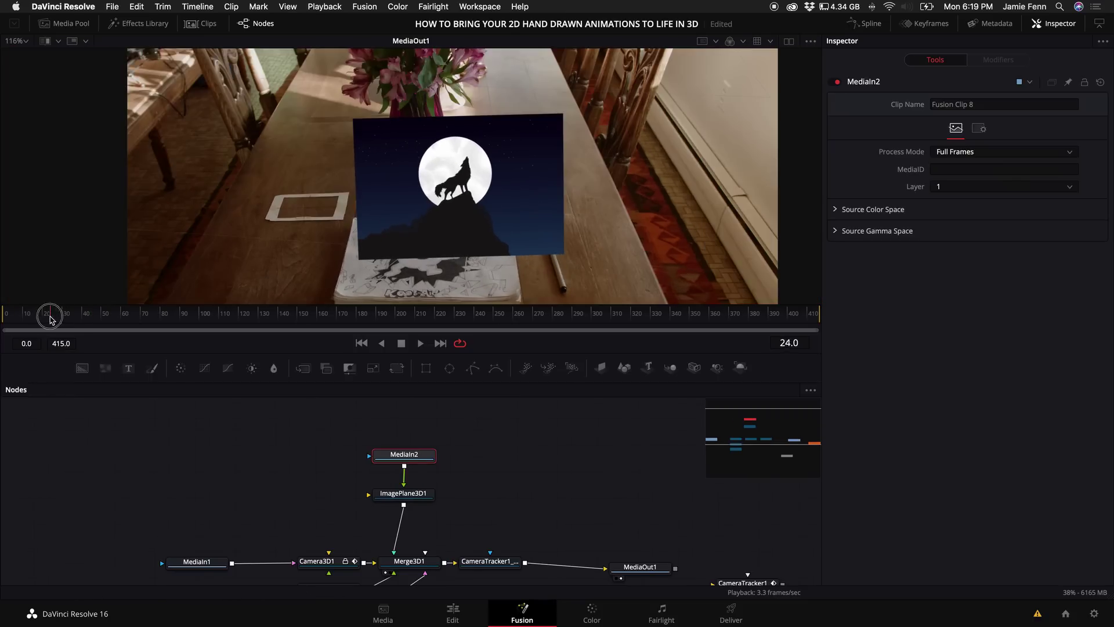
drag(57, 317, 3, 316)
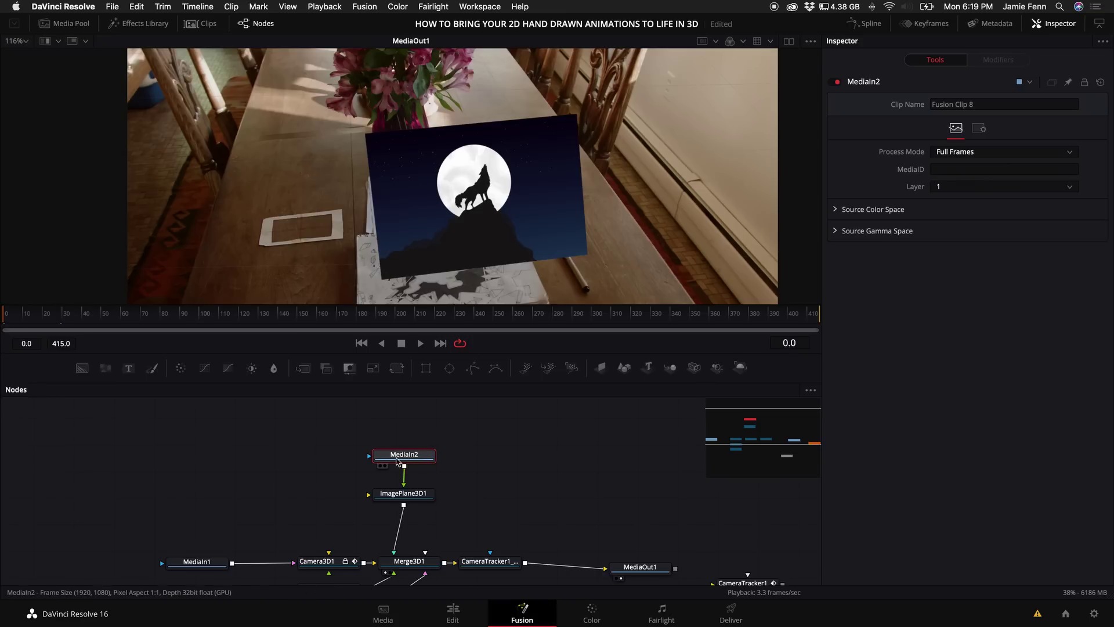
key(1)
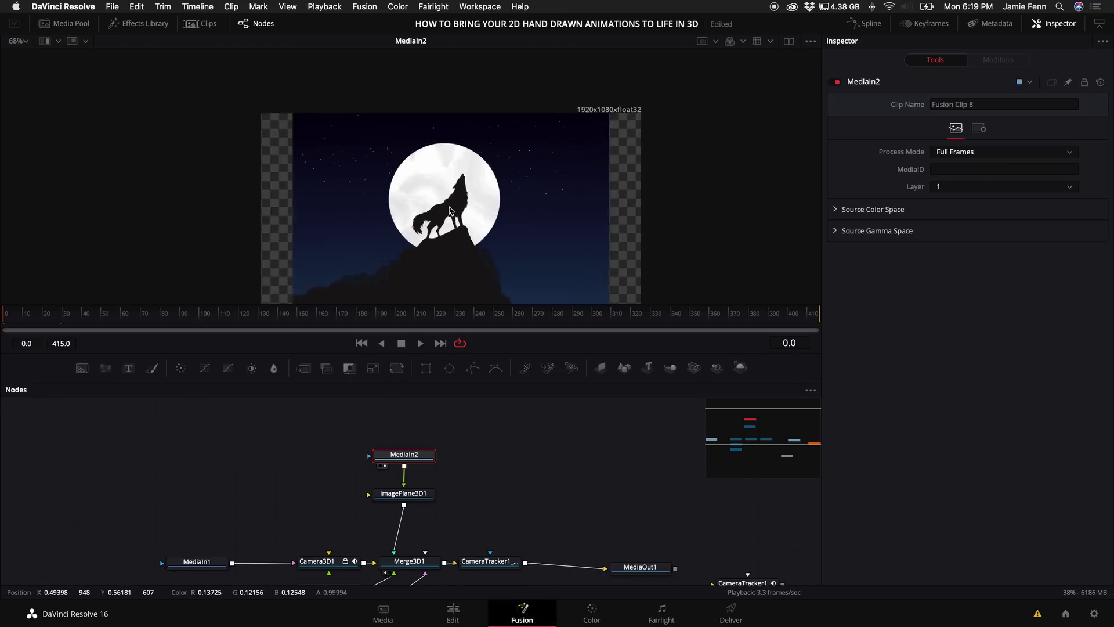
scroll(449, 210, down, 2)
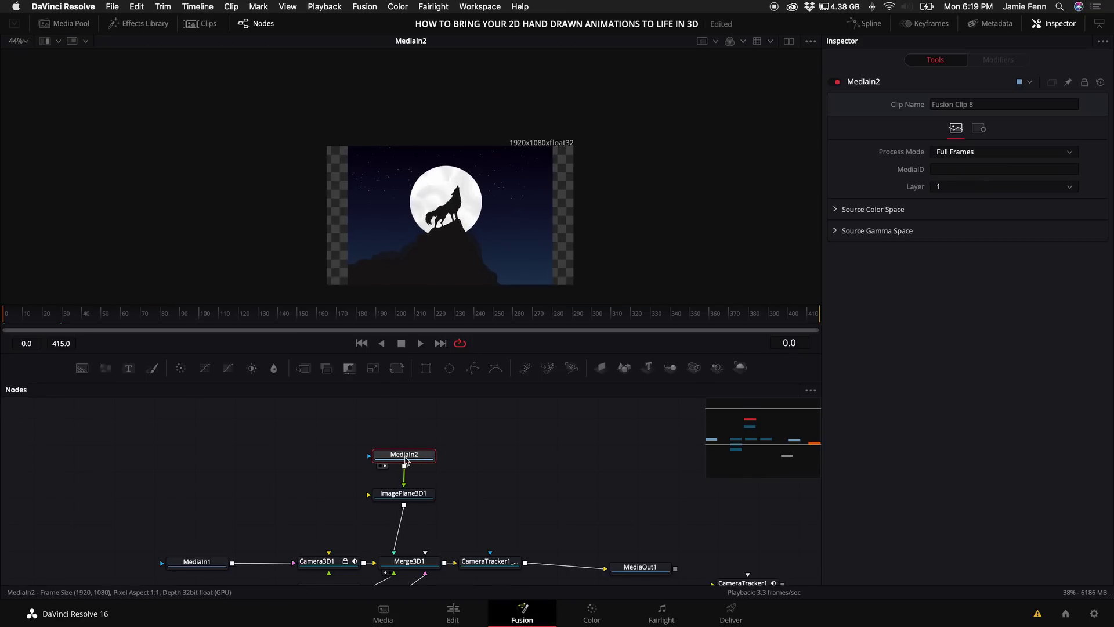
click(472, 367)
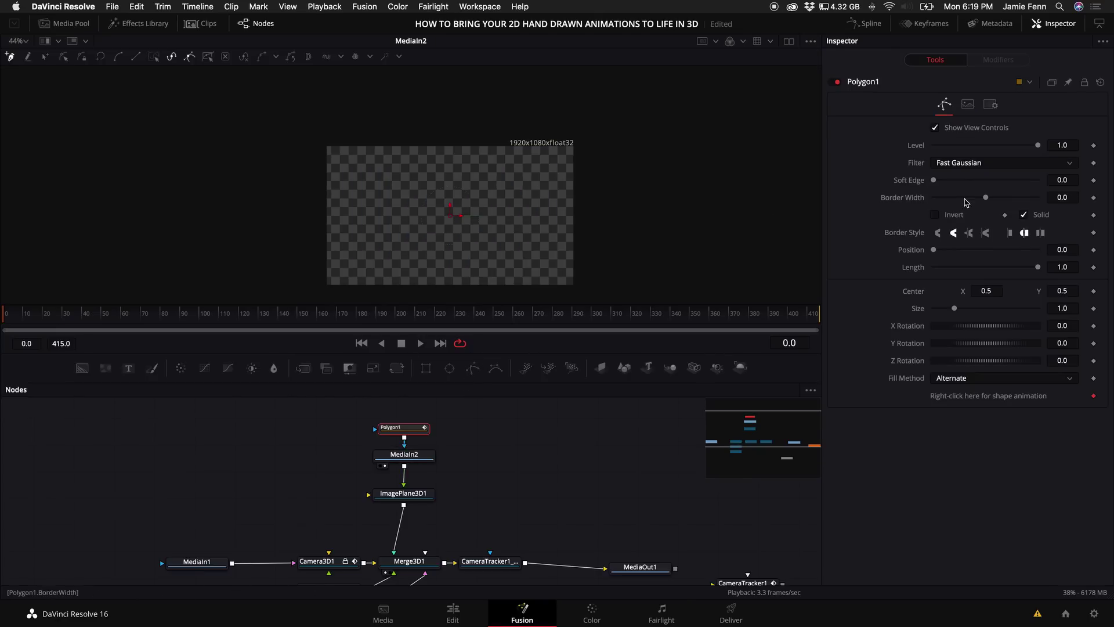
click(935, 215)
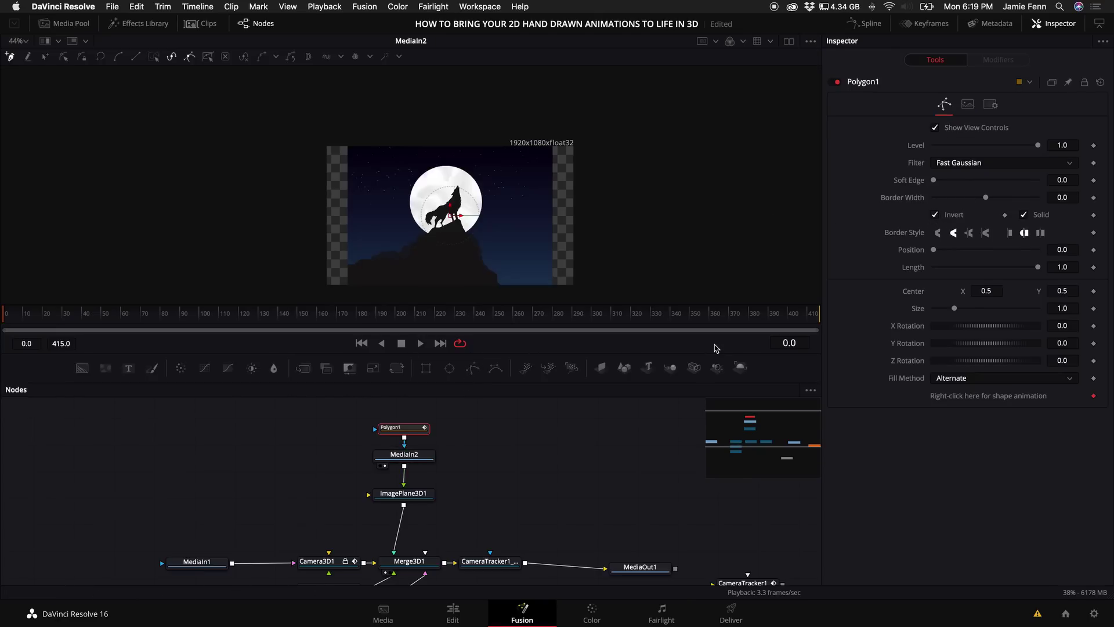
- Trace a closed polygon mask around the wolf and rock silhouette and turn off the mask's inversion
scroll(371, 280, up, 5)
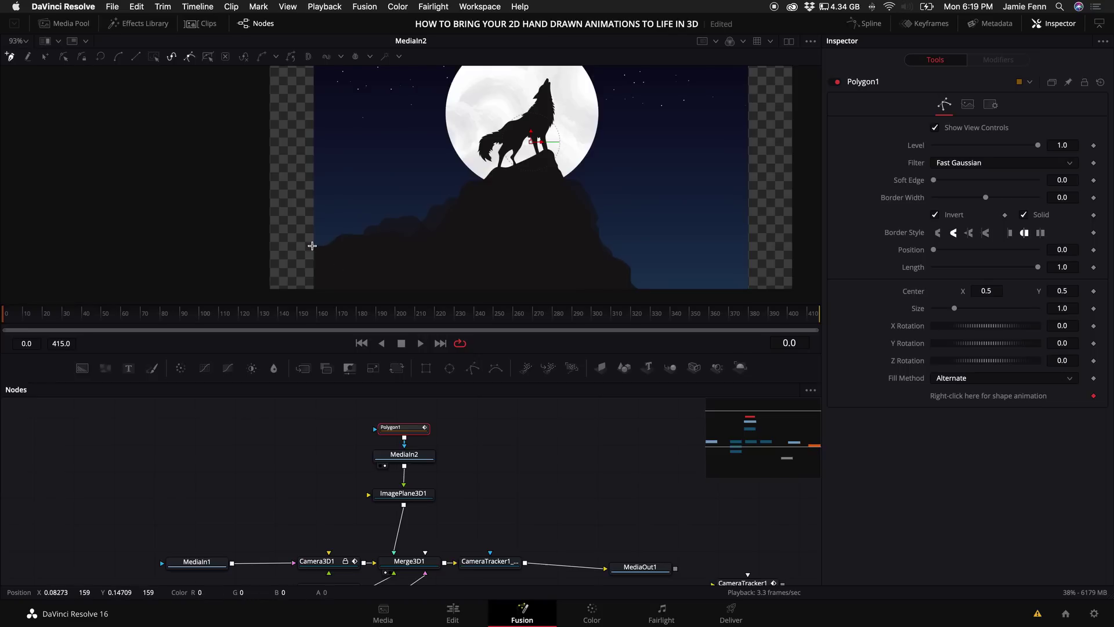
drag(351, 236, 371, 231)
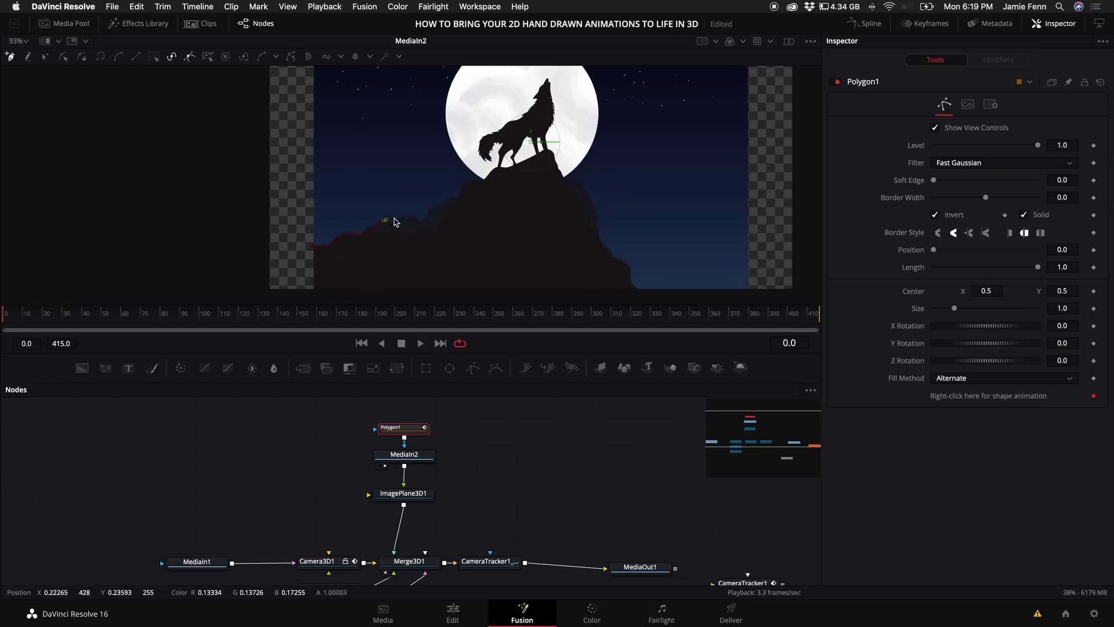
mouse_move(452, 208)
mouse_down()
mouse_move(460, 185)
mouse_move(497, 170)
mouse_move(491, 150)
mouse_up()
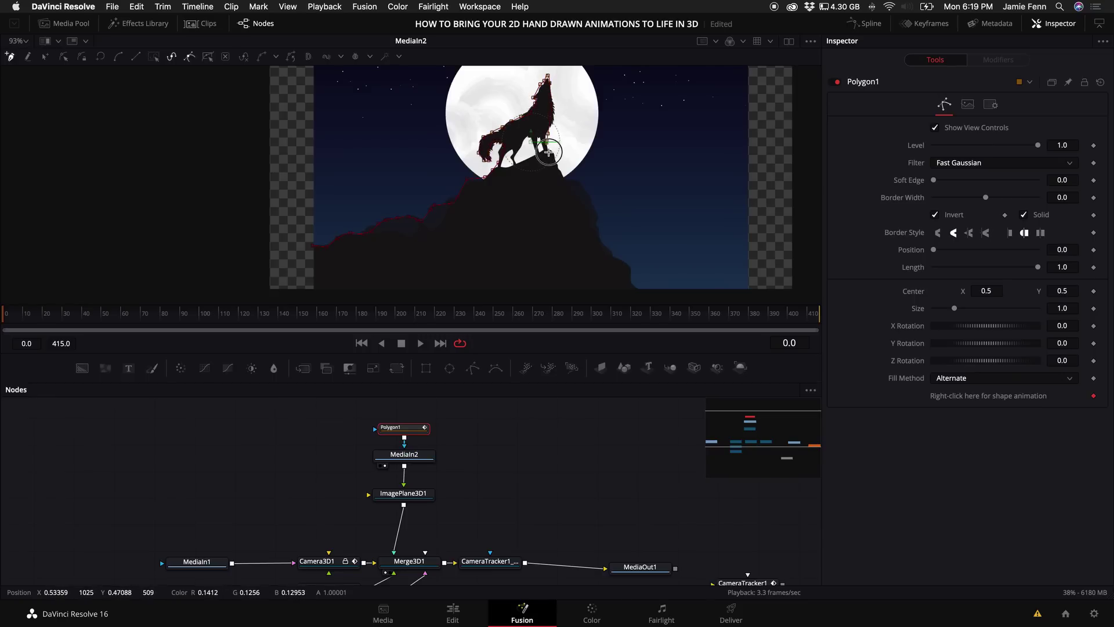
drag(597, 215, 639, 297)
scroll(637, 297, down, 2)
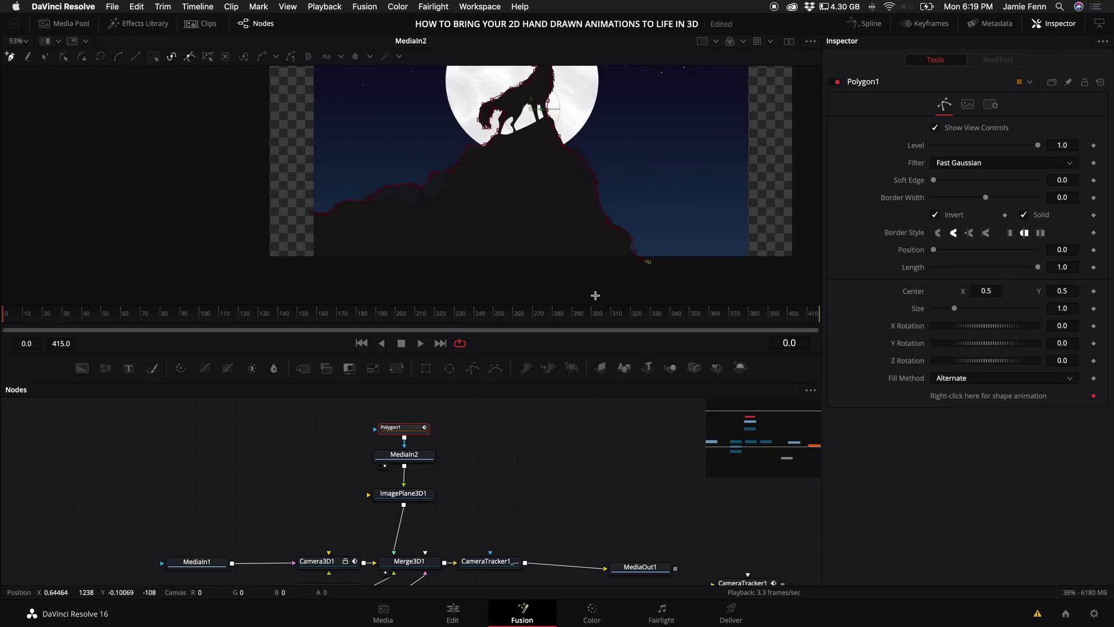
click(270, 290)
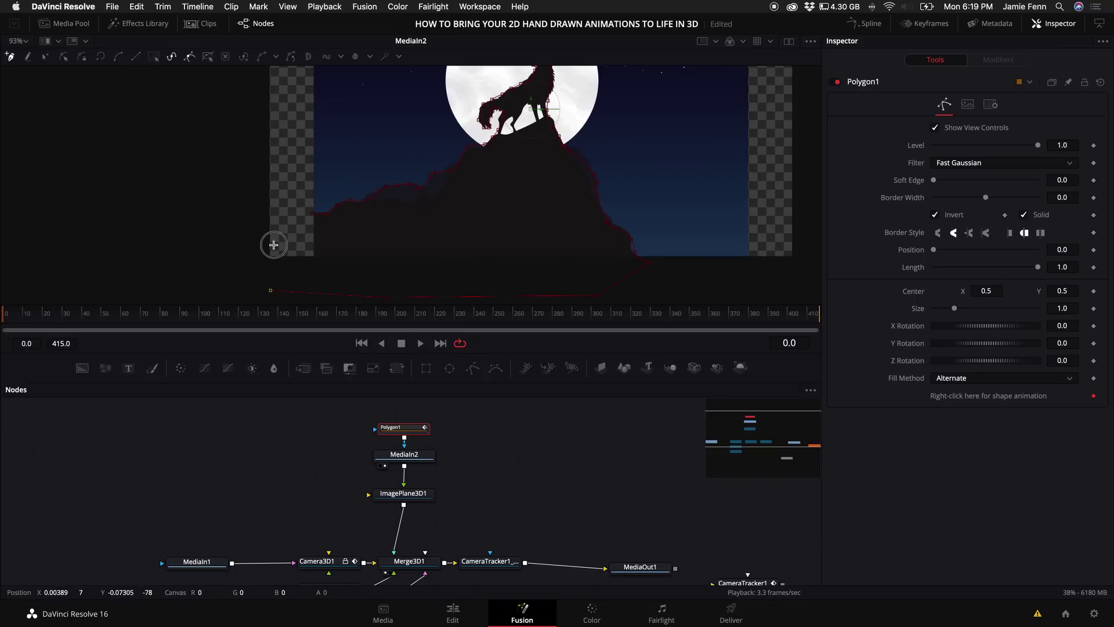
click(312, 214)
scroll(485, 207, down, 2)
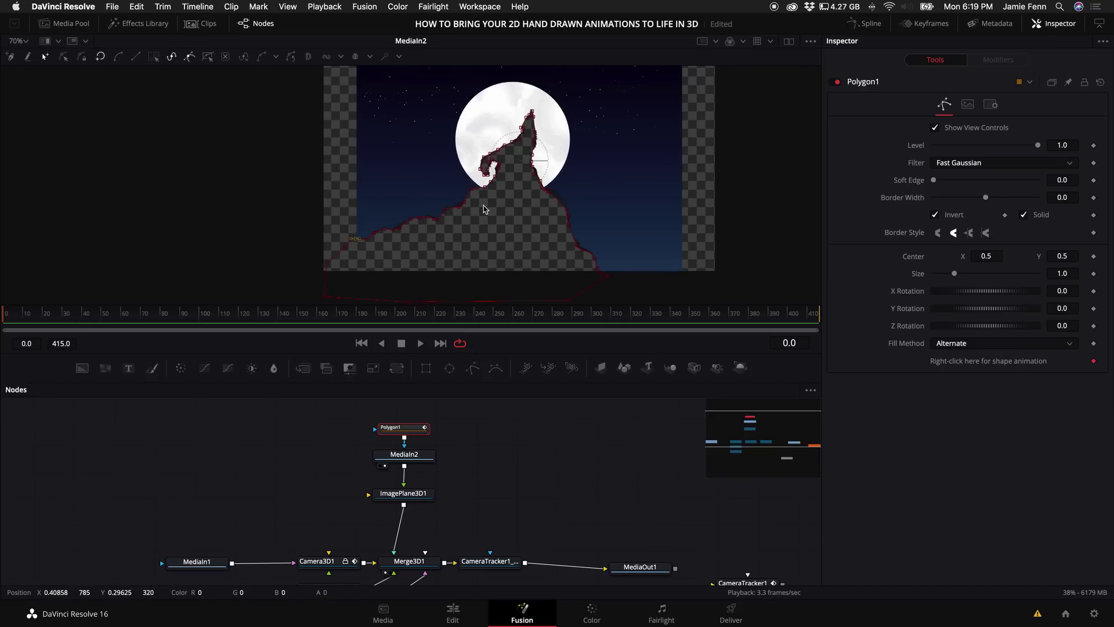
click(934, 216)
scroll(521, 186, up, 8)
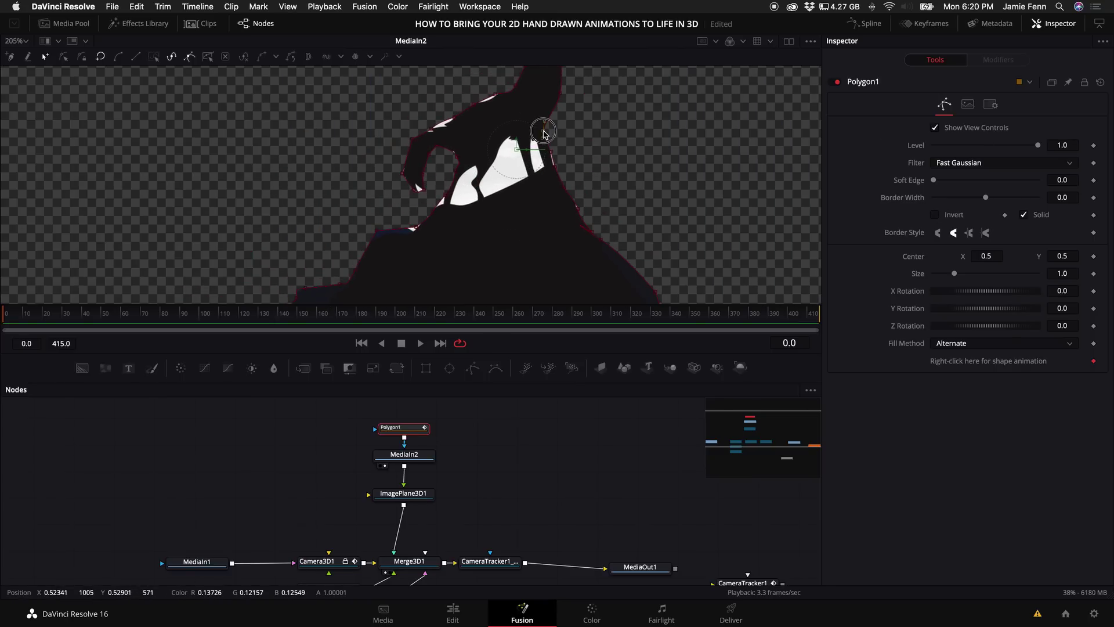
- Add a second polygon mask after Polygon1, trace the small white gap between the wolf's legs, and set its paint mode to Subtract
scroll(424, 464, up, 2)
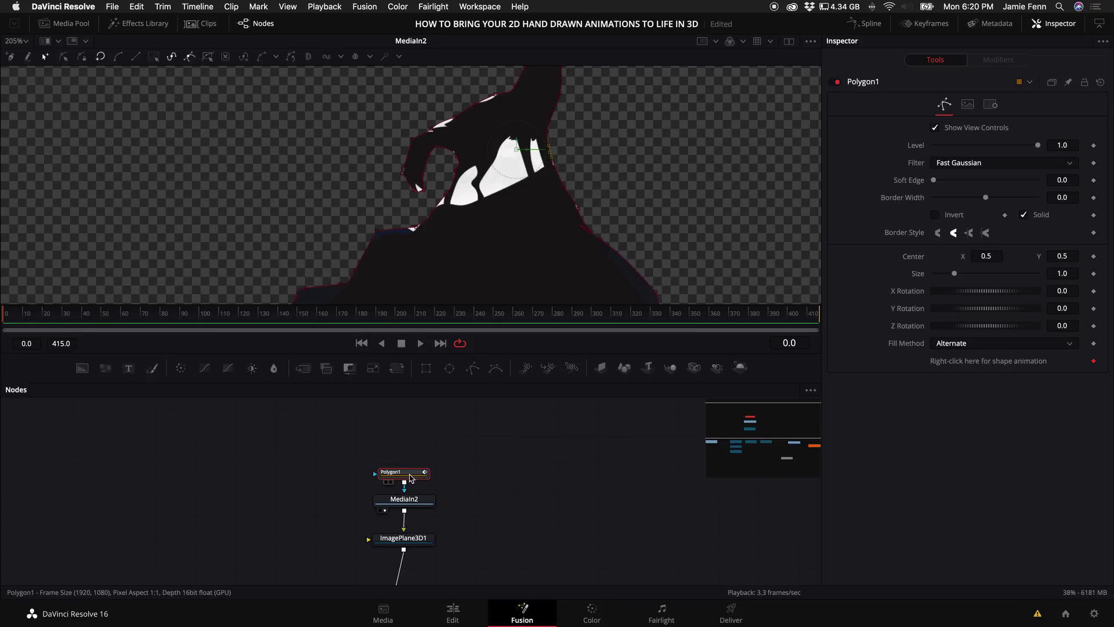
click(473, 370)
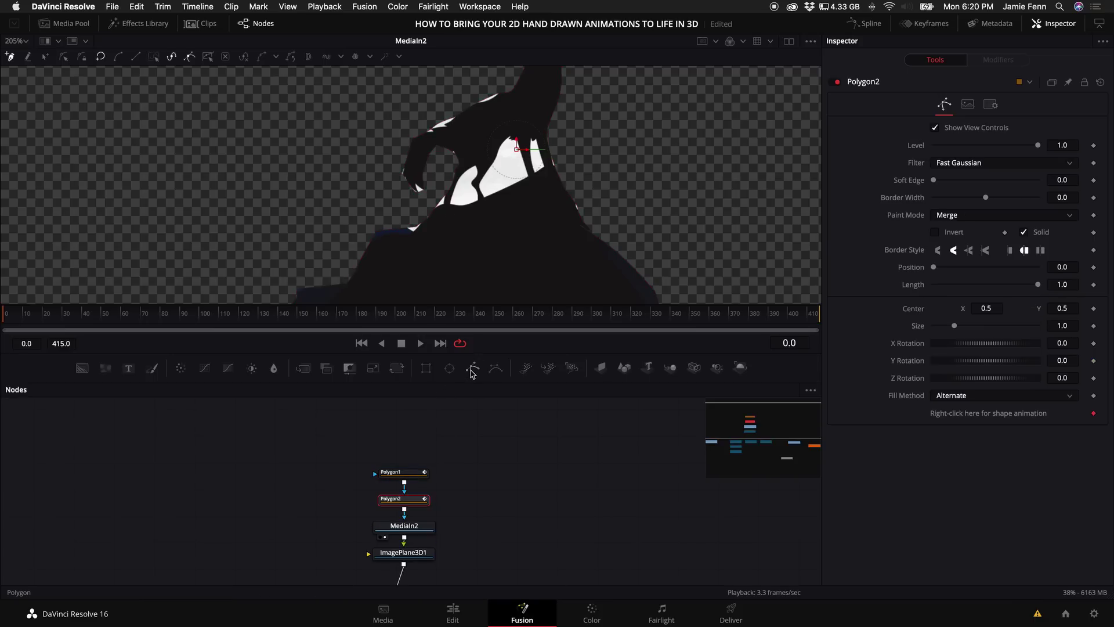
scroll(455, 232, up, 5)
scroll(451, 183, up, 3)
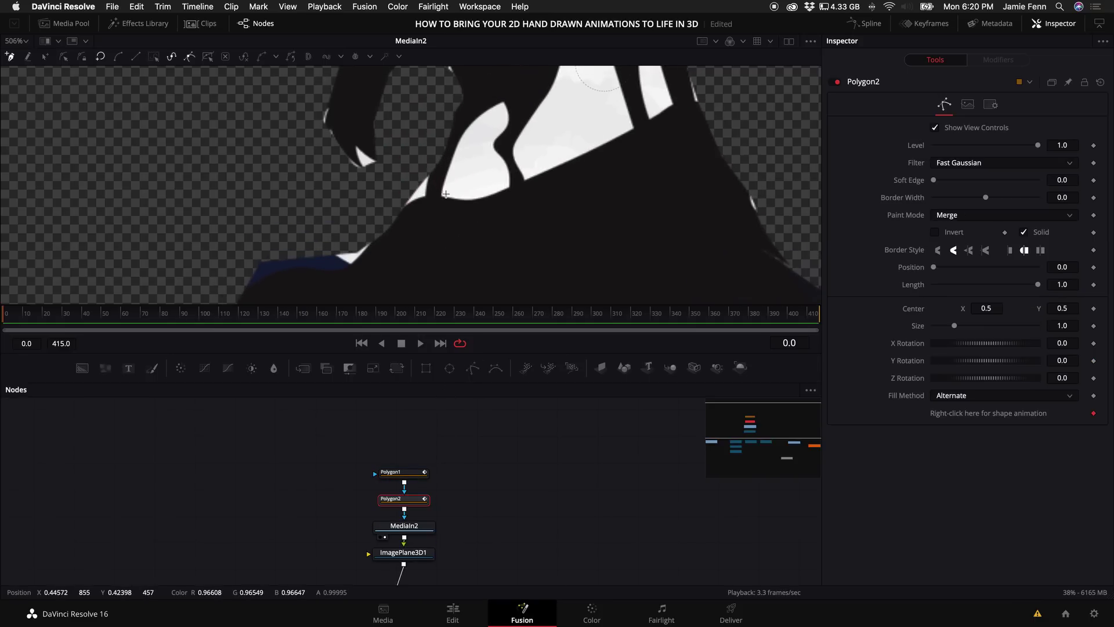
click(443, 196)
click(451, 156)
click(503, 103)
click(513, 109)
click(514, 171)
click(442, 197)
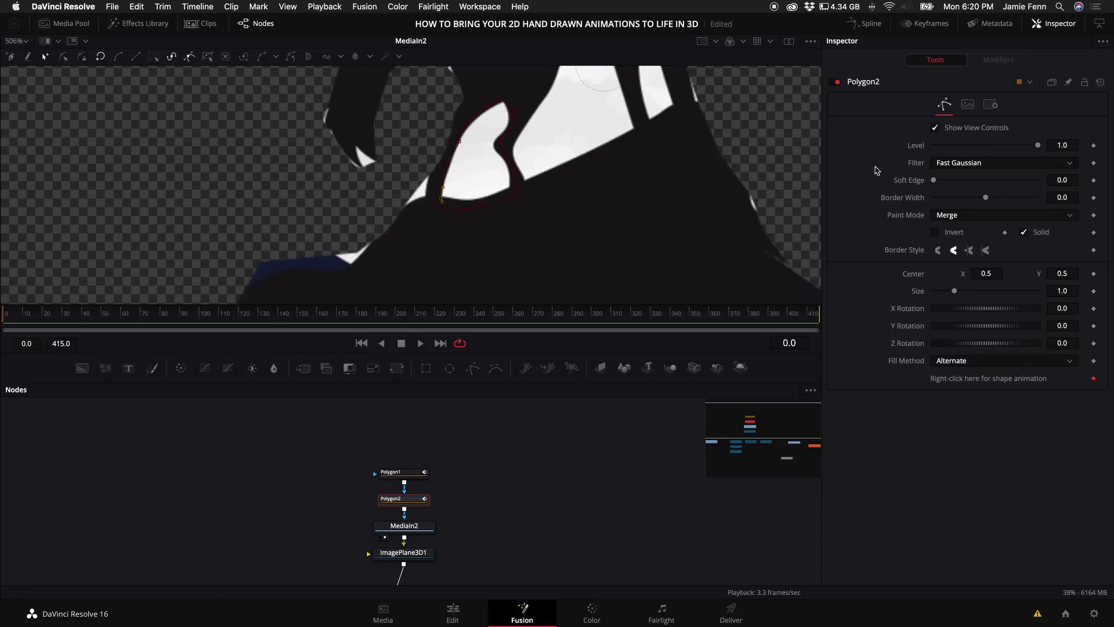
click(961, 215)
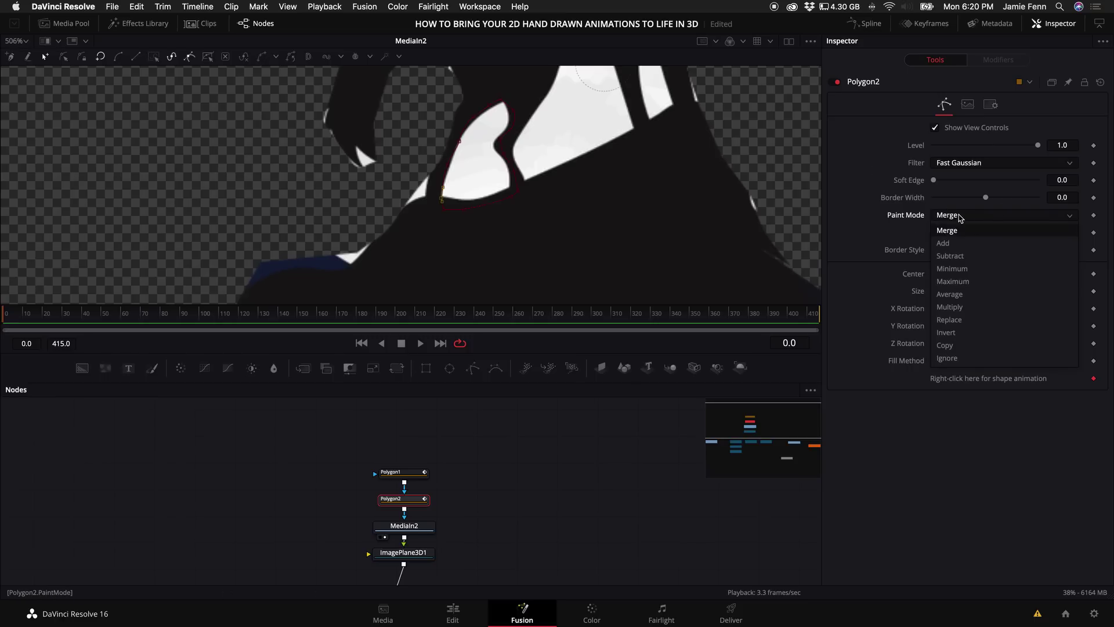
click(957, 256)
- Add a third polygon mask around the large white gap under the wolf's body, set to Subtract, and add a fourth polygon mask
scroll(589, 231, up, 5)
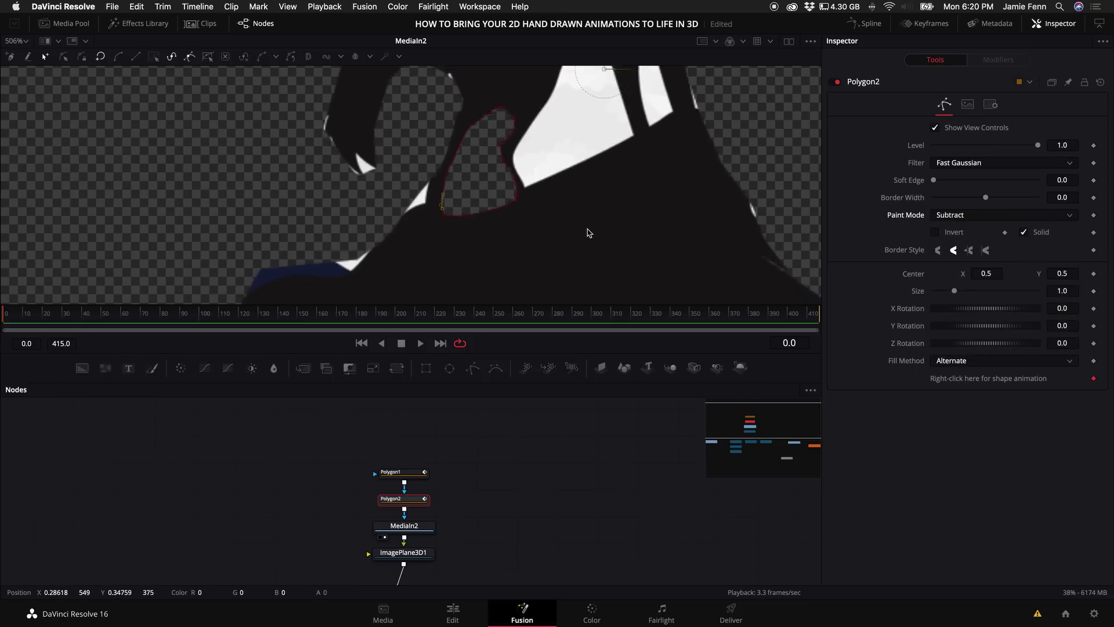
click(473, 371)
click(590, 110)
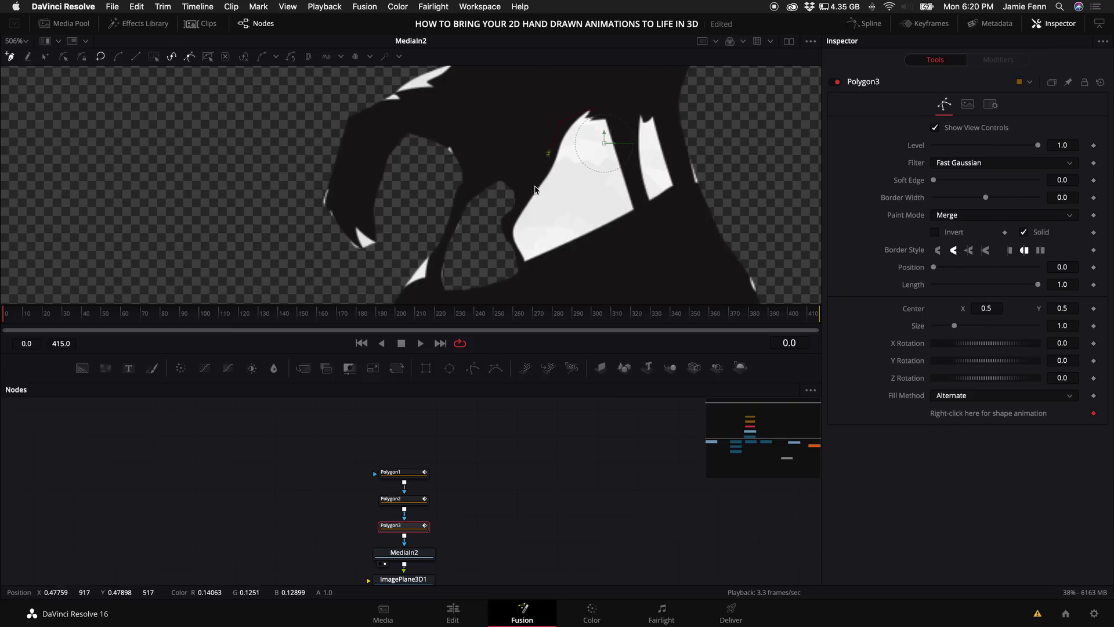
click(641, 241)
click(625, 177)
click(615, 115)
click(596, 110)
click(952, 216)
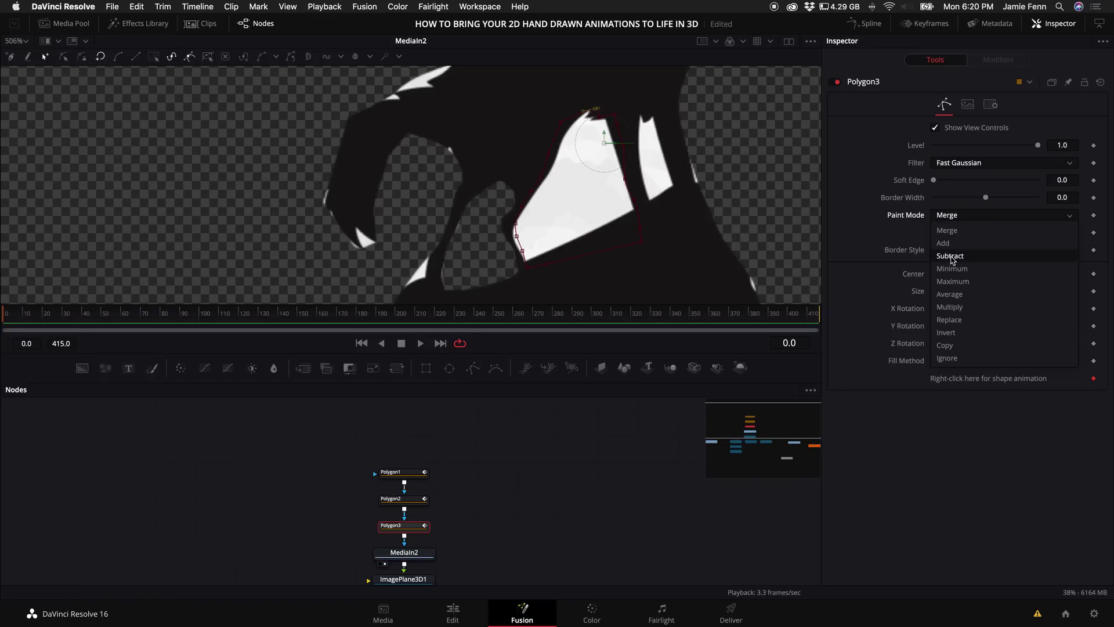
click(951, 256)
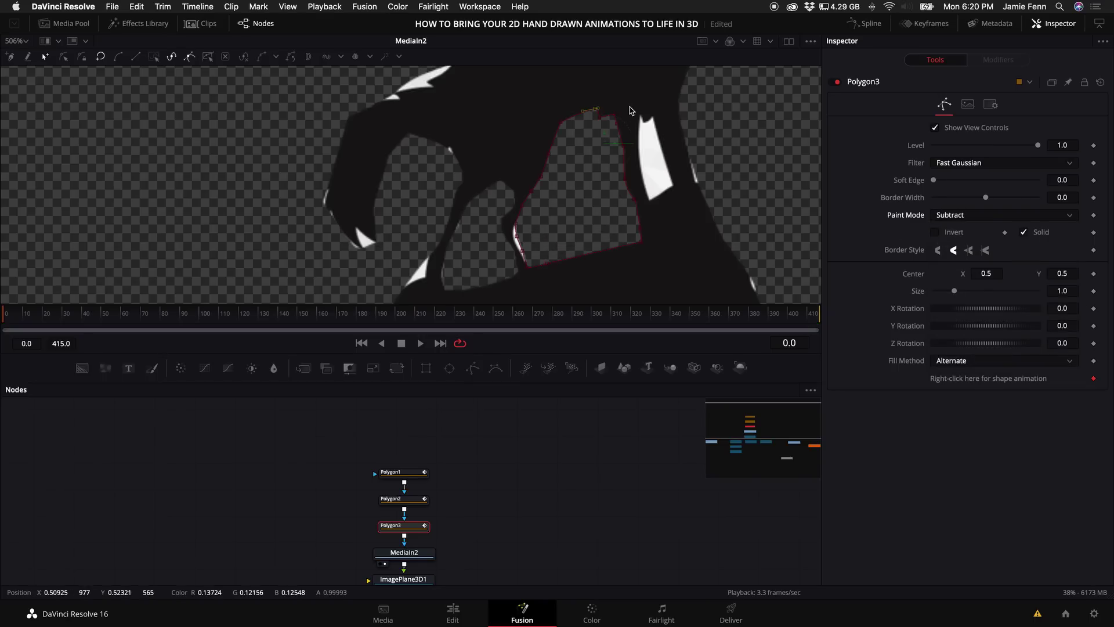
click(473, 368)
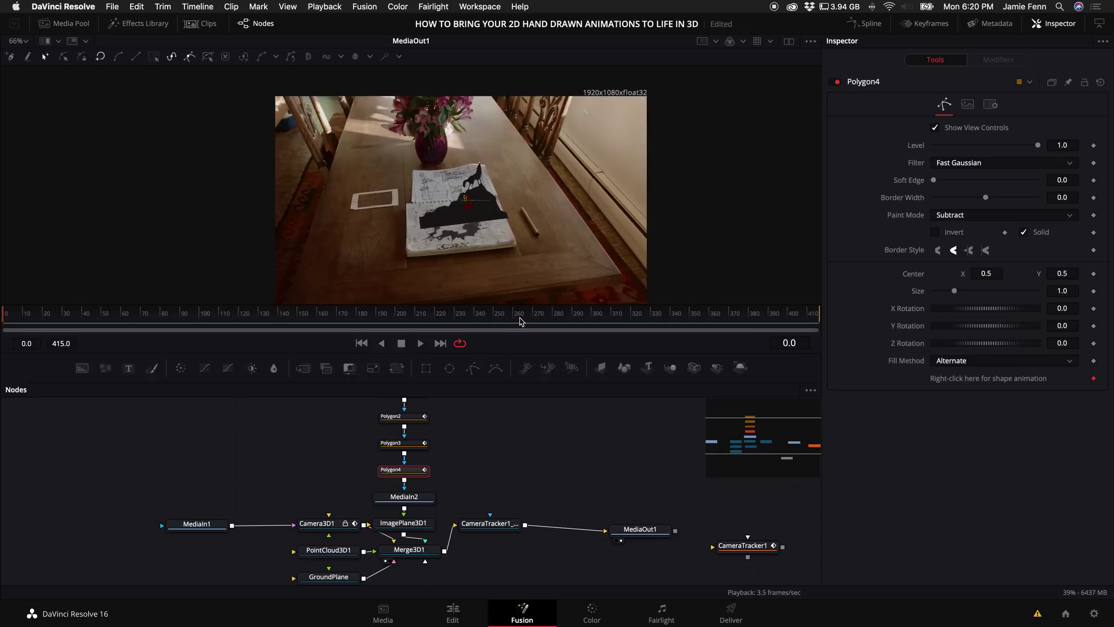
- Duplicate the node chain of Polygon1 to Polygon4, MediaIn2 and ImagePlane3D1, placing the copy beside the original
scroll(472, 447, up, 2)
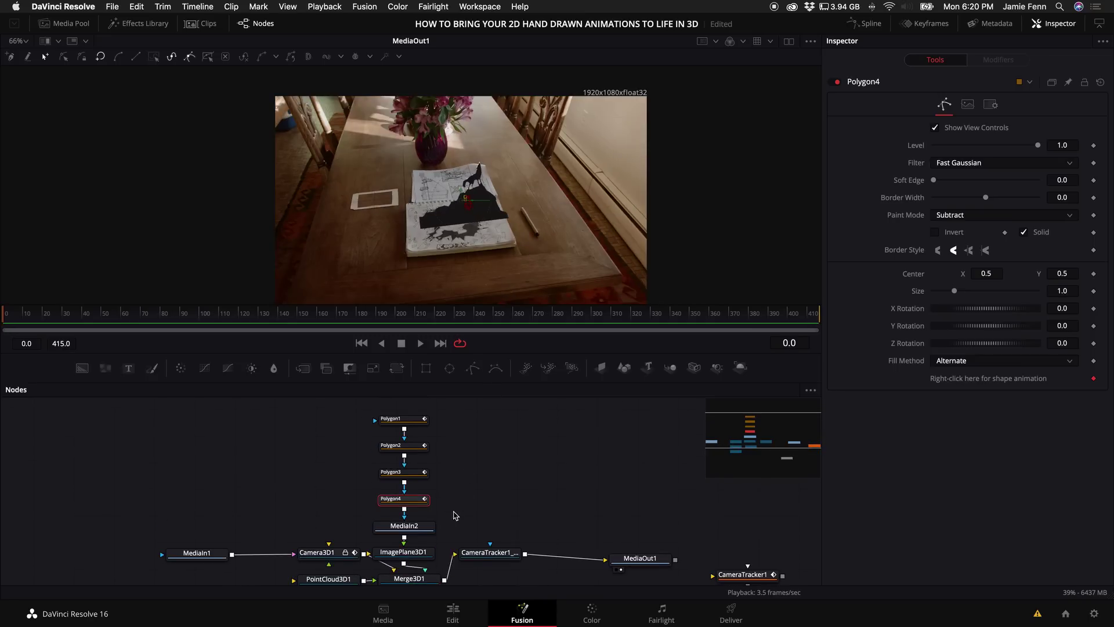
drag(444, 549, 371, 406)
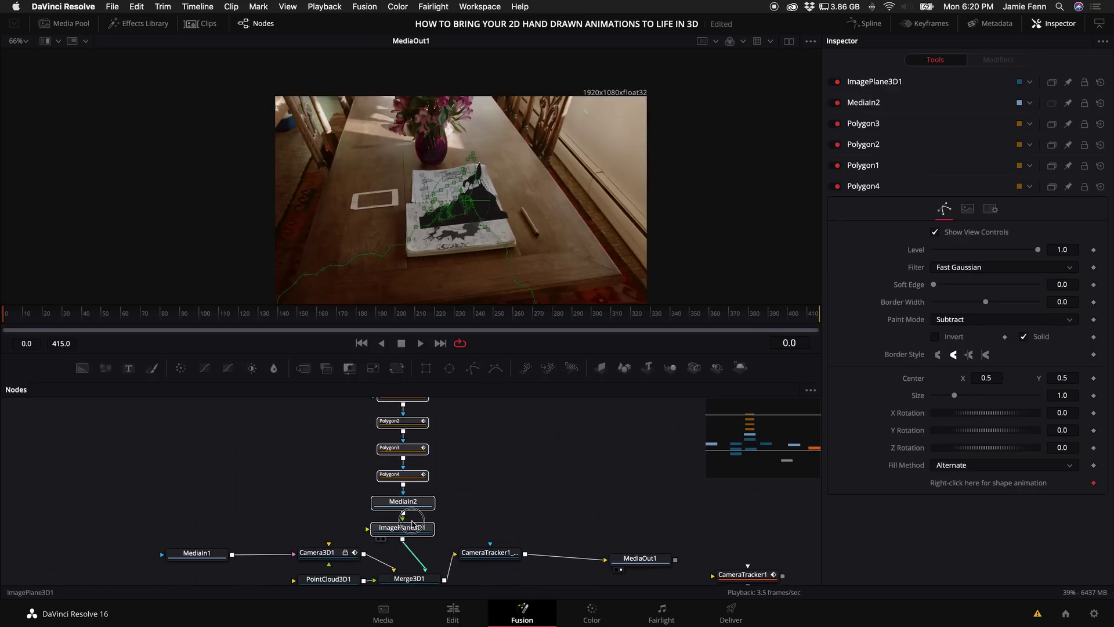
key(super+c)
key(super+v)
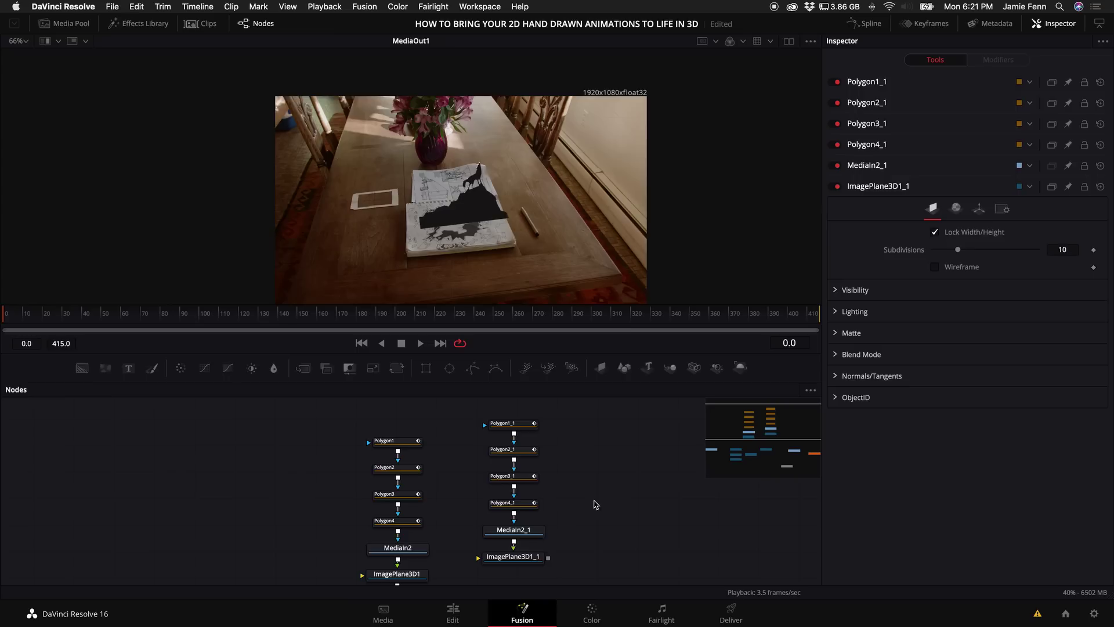
scroll(531, 535, up, 2)
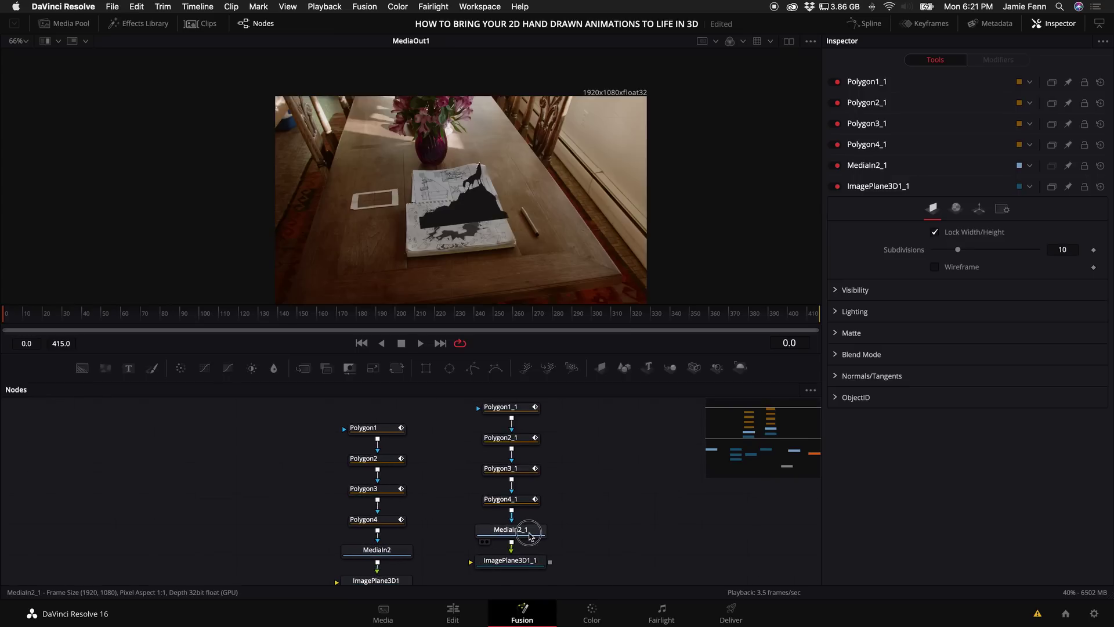
- View MediaIn2_1 and move the lower points of Polygon1_1 beyond the frame's upper corners so the mask encloses the sky and moon
key(1)
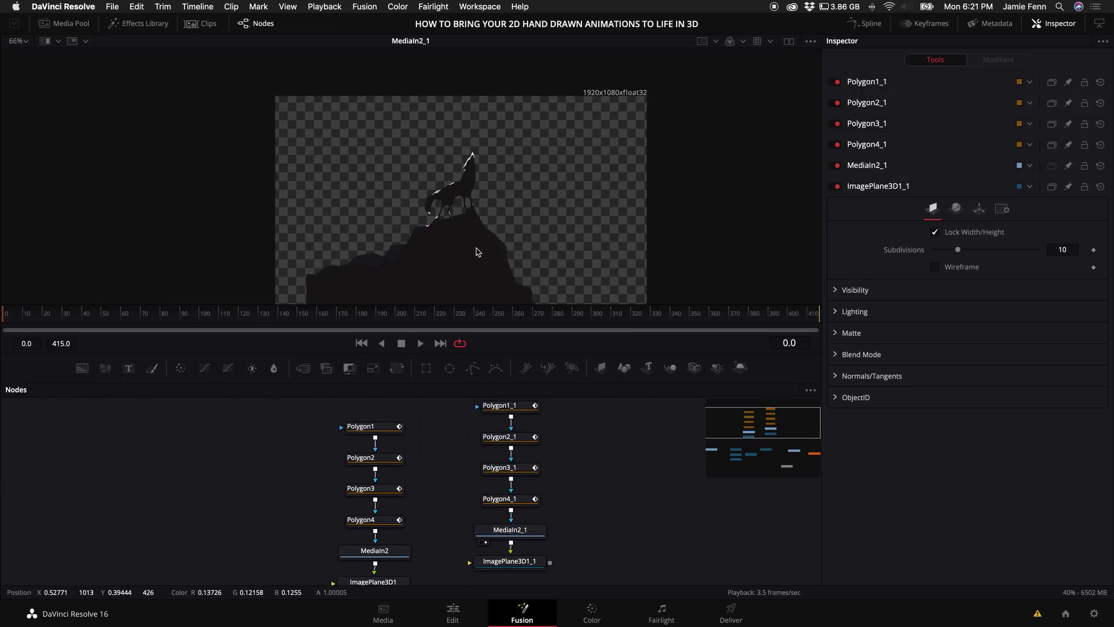
click(454, 222)
scroll(464, 247, down, 2)
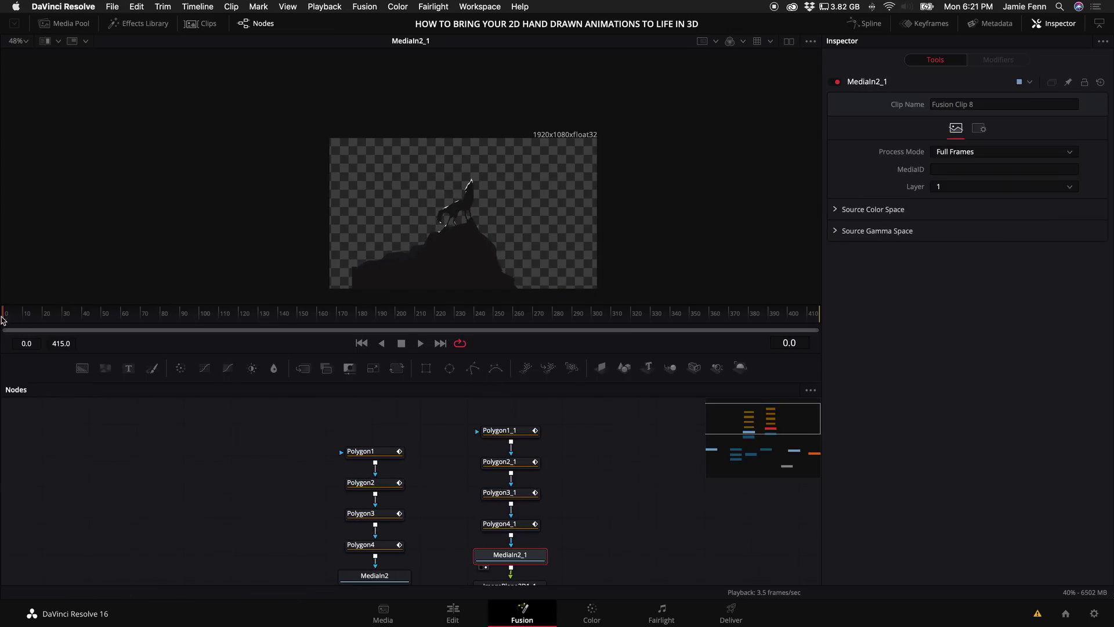
scroll(490, 281, down, 1)
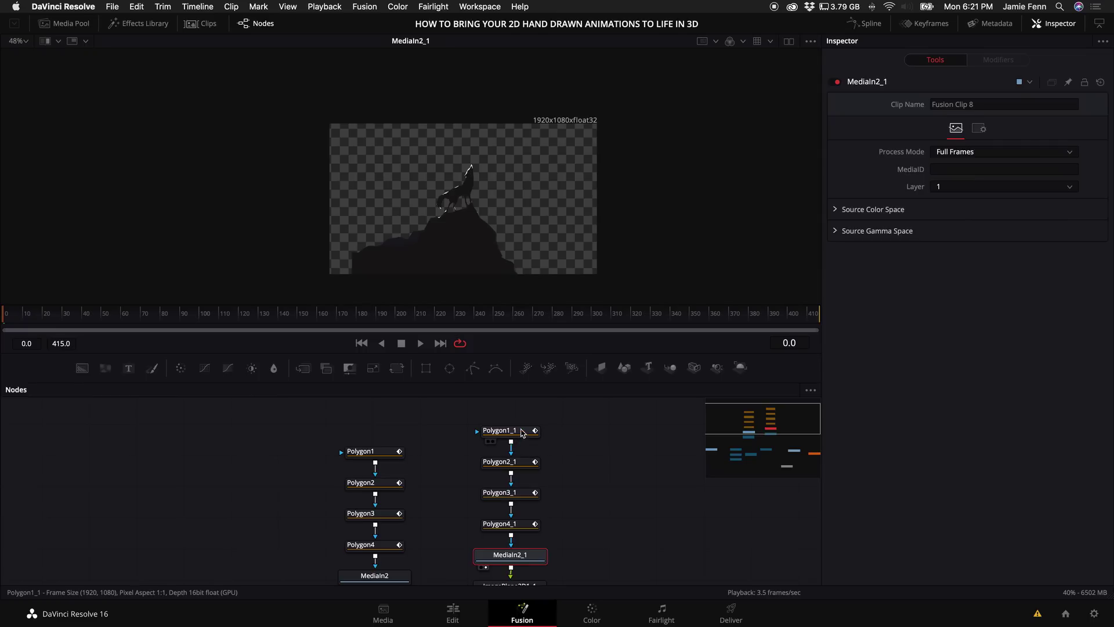
click(521, 432)
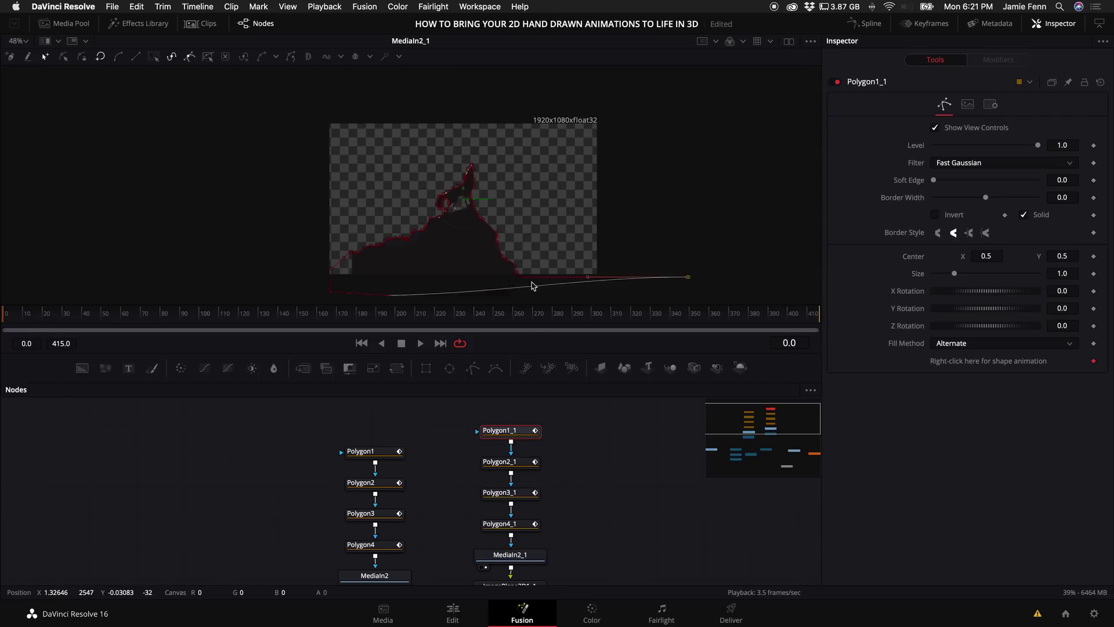
drag(391, 298, 323, 58)
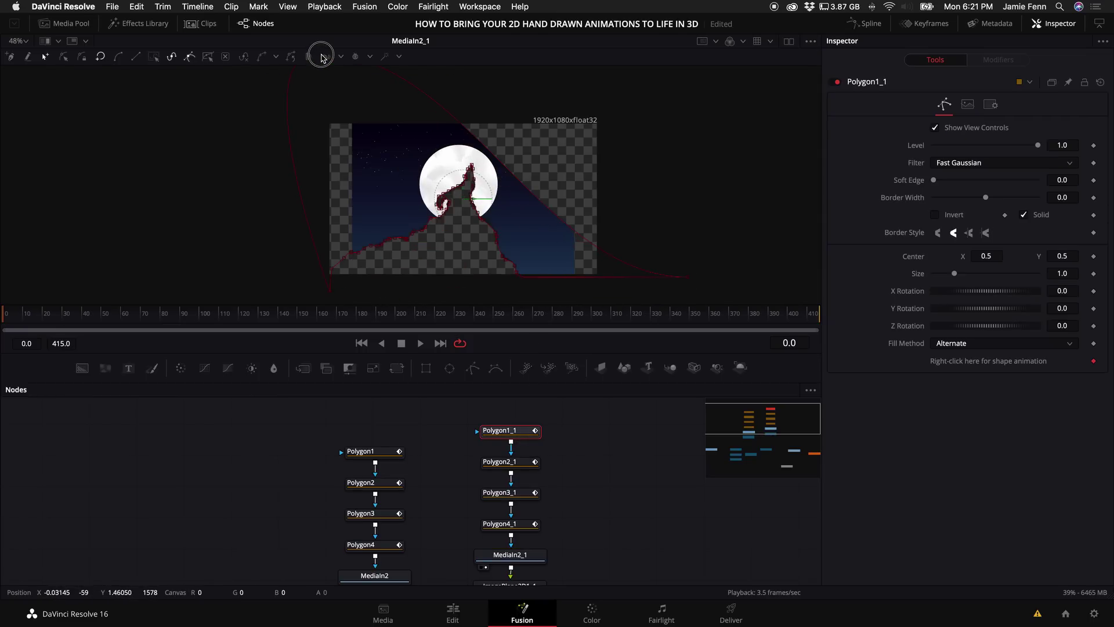
drag(517, 175, 642, 70)
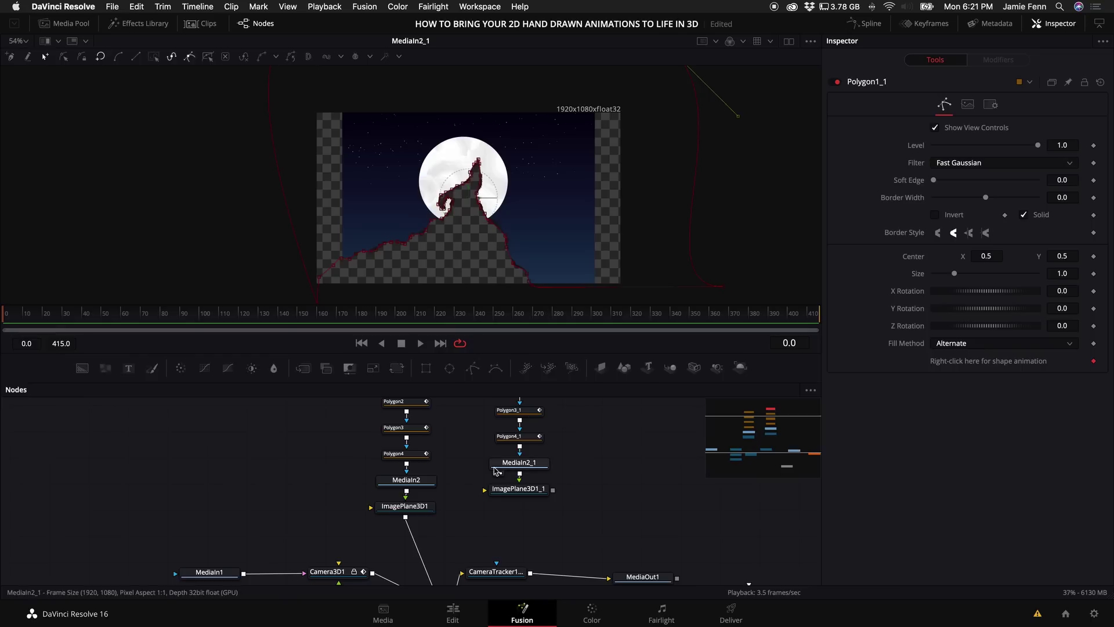
- Connect ImagePlane3D1_1 to Merge3D1 and check MediaOut1 at frame 154
scroll(575, 505, down, 2)
click(518, 550)
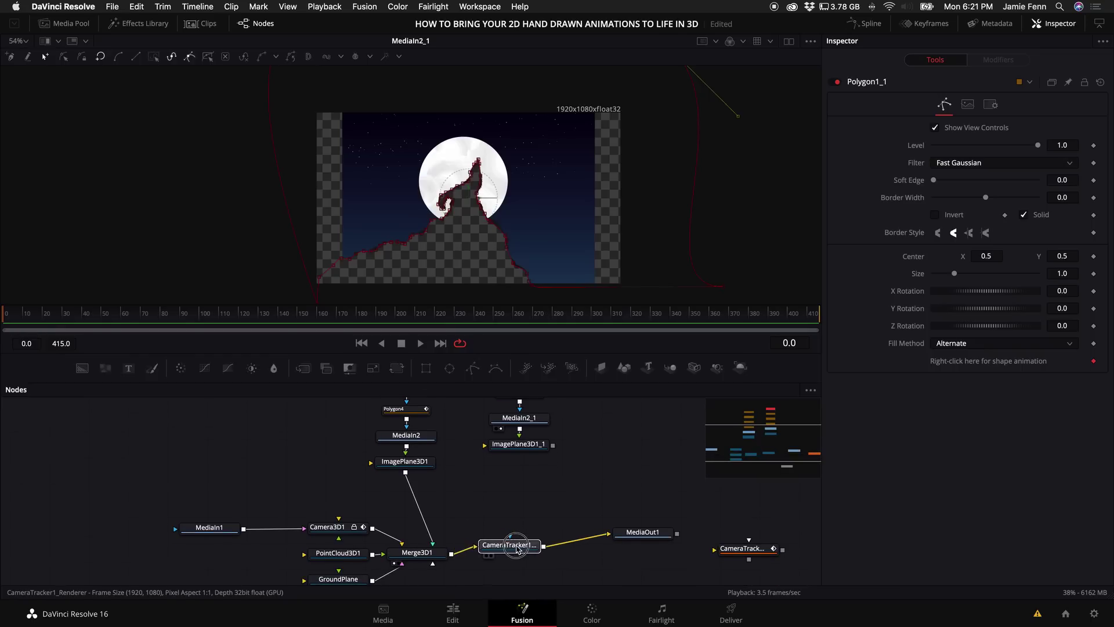
drag(553, 445, 436, 543)
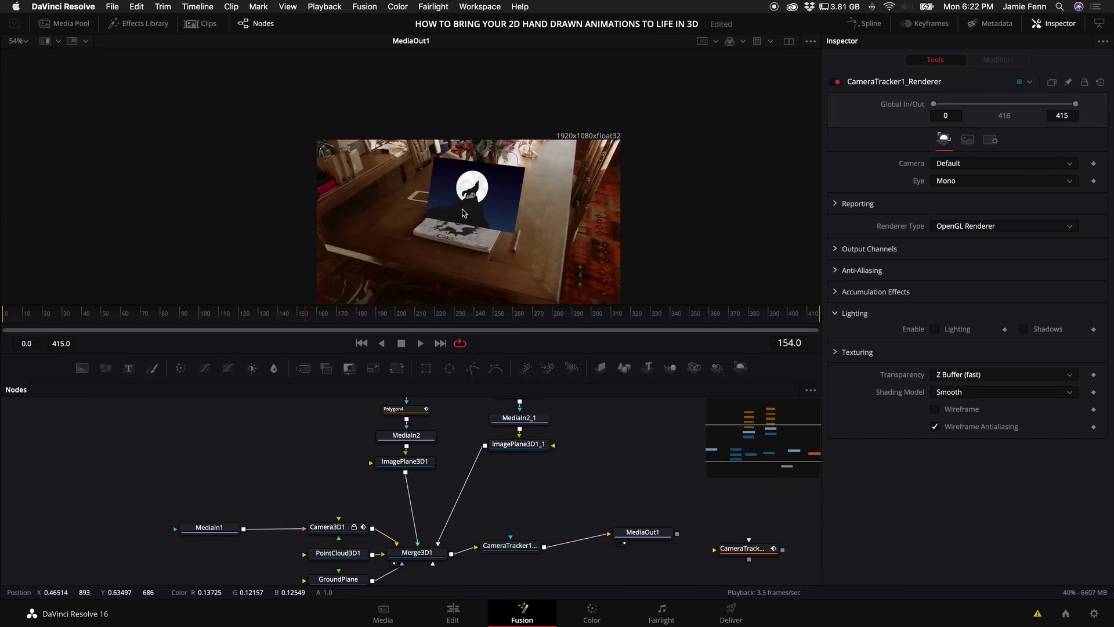
scroll(464, 213, up, 3)
- View the Merge3D1 scene in 3D and move the original wolf node chain farther away from the duplicated sky chain
click(419, 556)
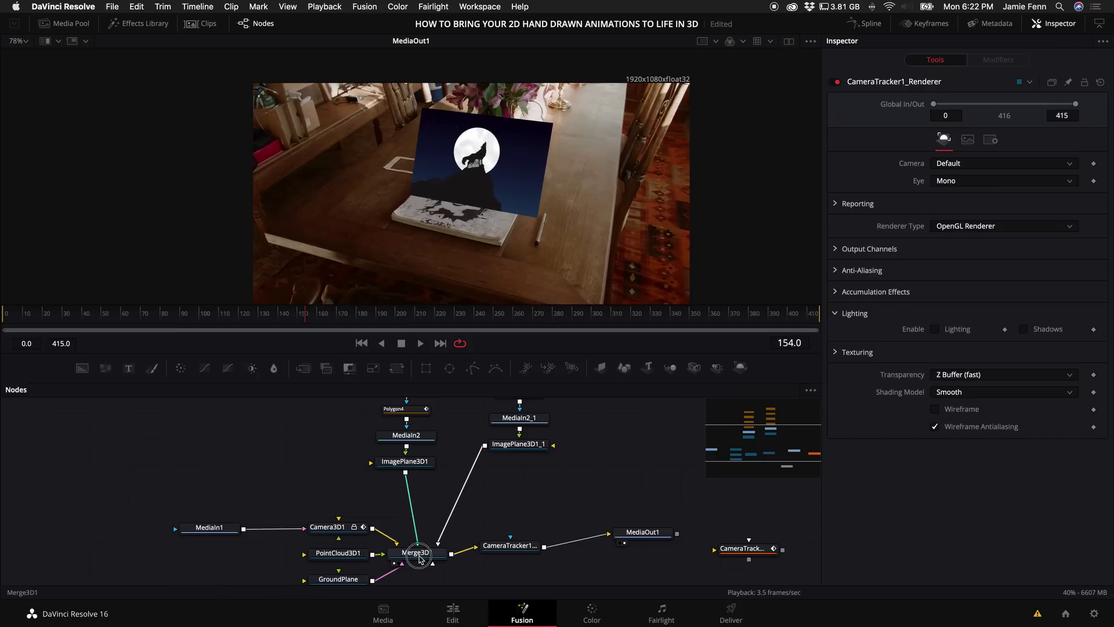
key(1)
mouse_move(472, 185)
mouse_down()
mouse_move(441, 191)
mouse_move(473, 185)
mouse_up()
scroll(504, 428, up, 2)
scroll(504, 428, up, 5)
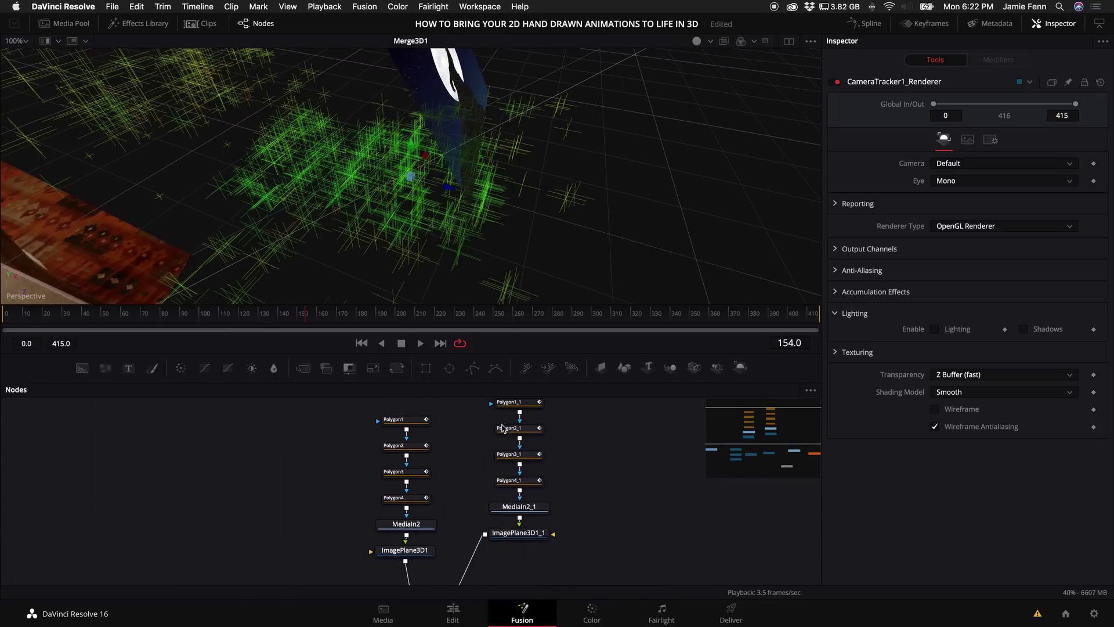
click(510, 533)
drag(447, 555, 291, 413)
scroll(517, 551, up, 1)
- Push ImagePlane3D1_1 back by setting its Z translation to -0.21
click(516, 549)
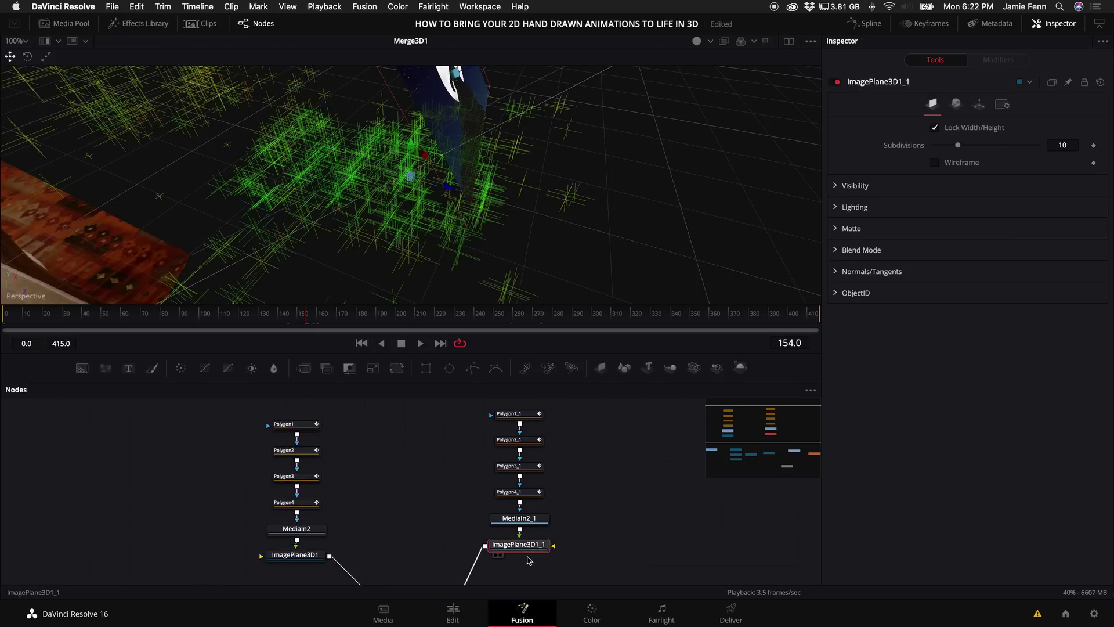
click(979, 105)
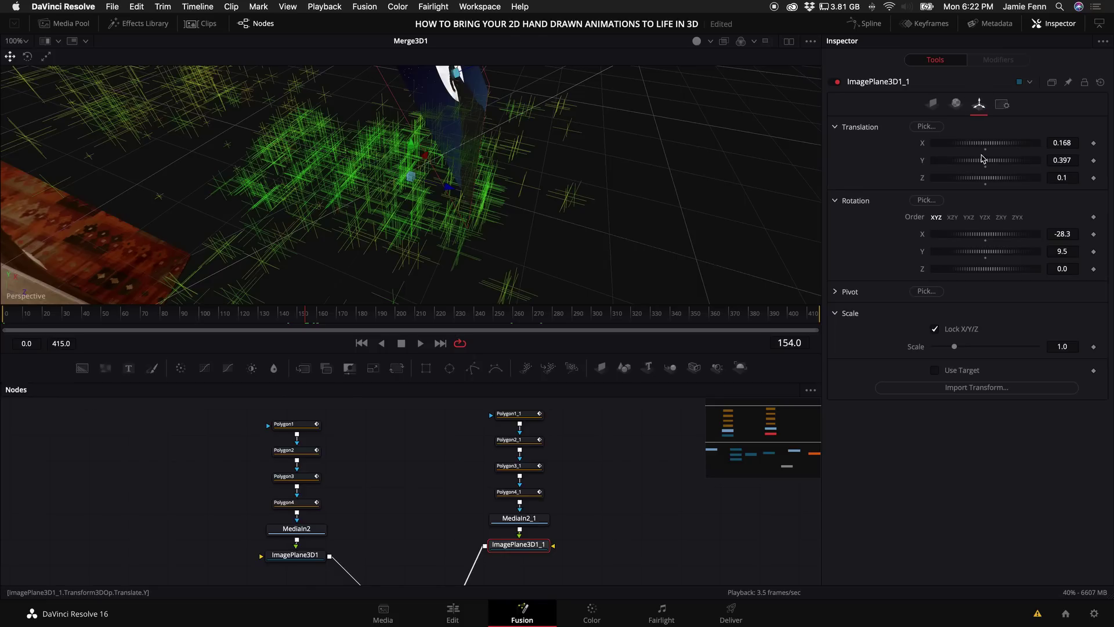
drag(992, 181, 991, 182)
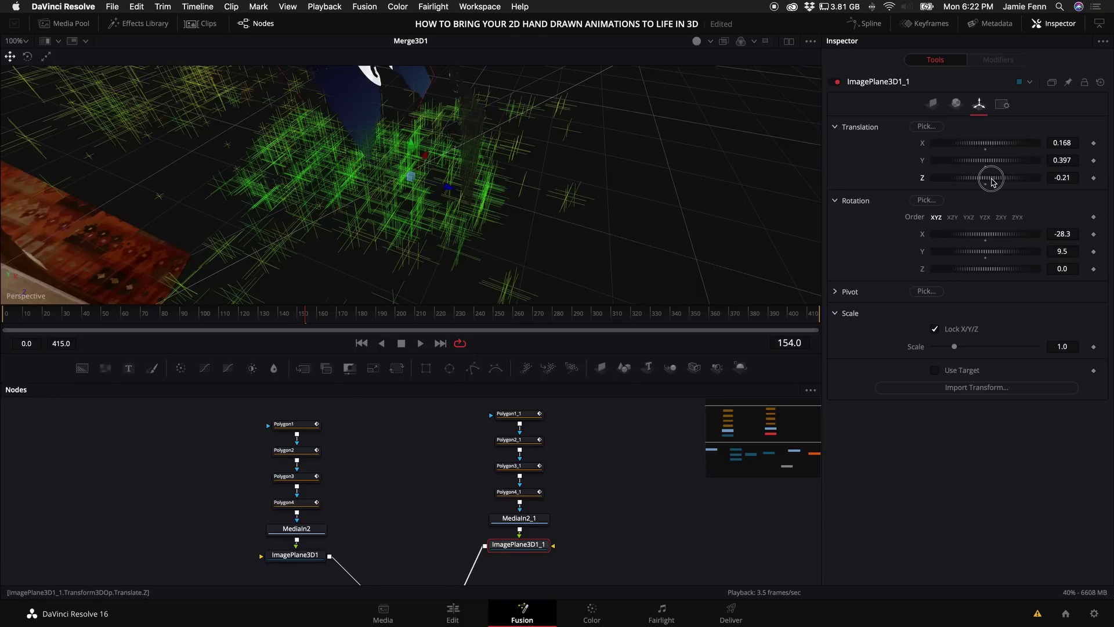
- Turn on dual viewers with MediaOut1 beside the Merge3D1 scene, and fine-tune the Z translation of ImagePlane3D1_1
mouse_move(664, 149)
mouse_down()
mouse_move(517, 174)
mouse_move(467, 164)
mouse_move(783, 47)
mouse_up()
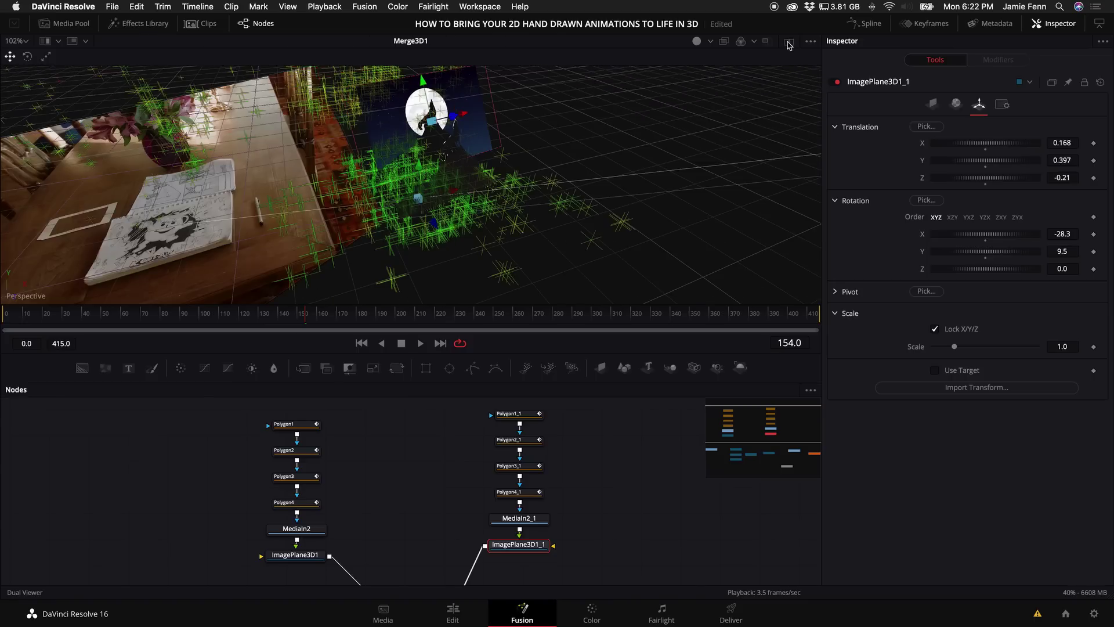
click(788, 43)
scroll(707, 521, down, 3)
drag(617, 549, 622, 165)
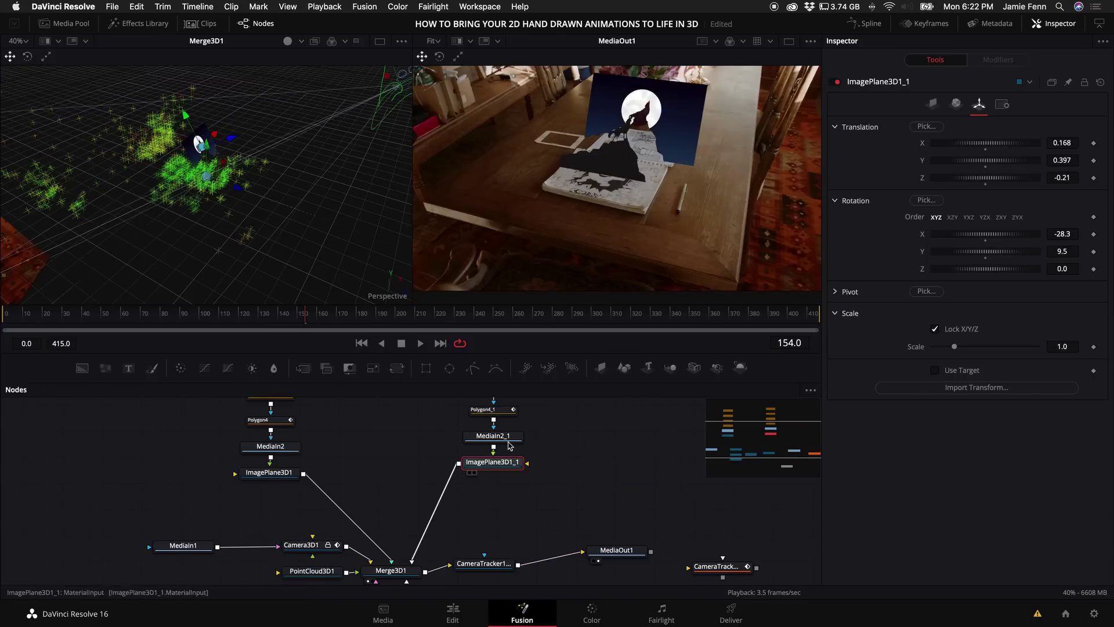
mouse_move(250, 174)
mouse_down()
mouse_move(209, 169)
mouse_move(317, 200)
mouse_move(232, 172)
mouse_up()
scroll(209, 169, up, 5)
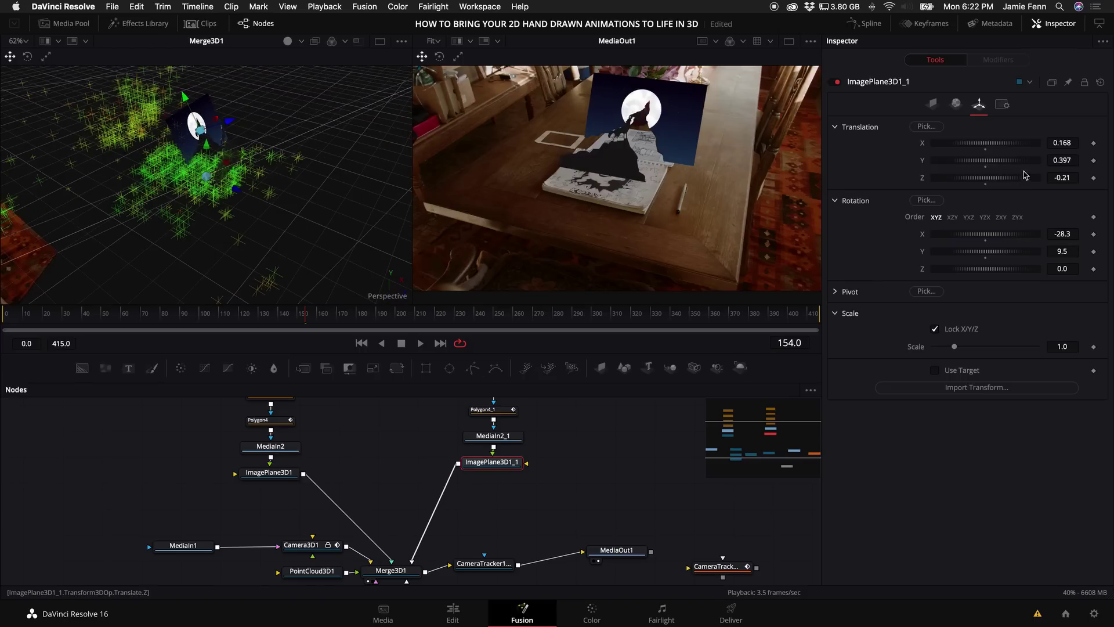
drag(1025, 175, 1015, 174)
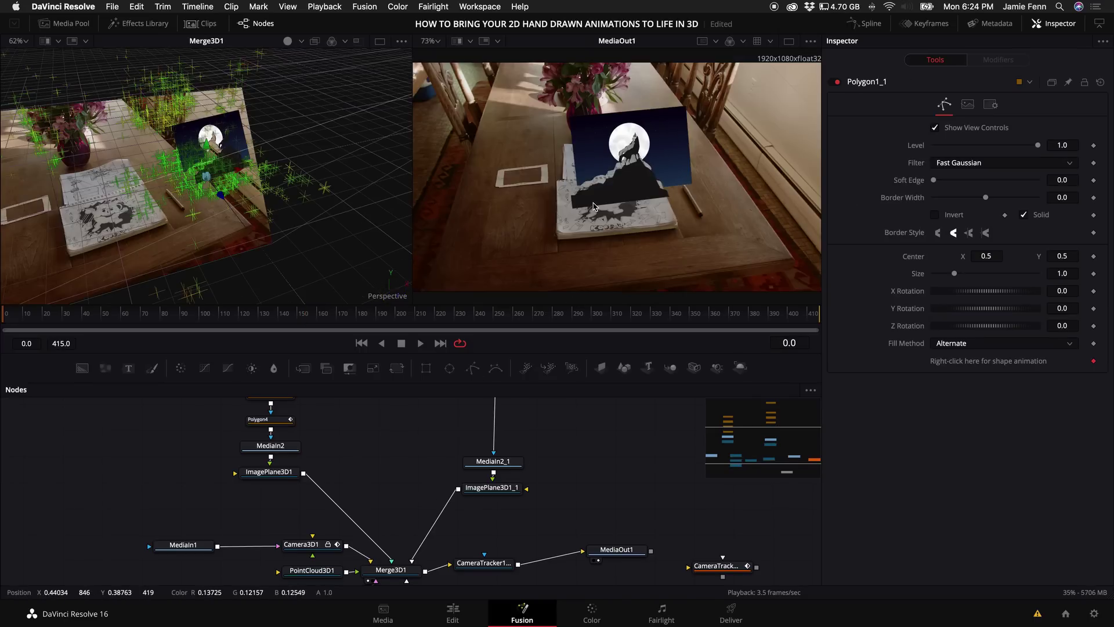
- View MediaIn2_1 beside the 3D scene at frame 0 and add an ellipse mask between Polygon1_1 and Polygon2_1
scroll(515, 493, up, 2)
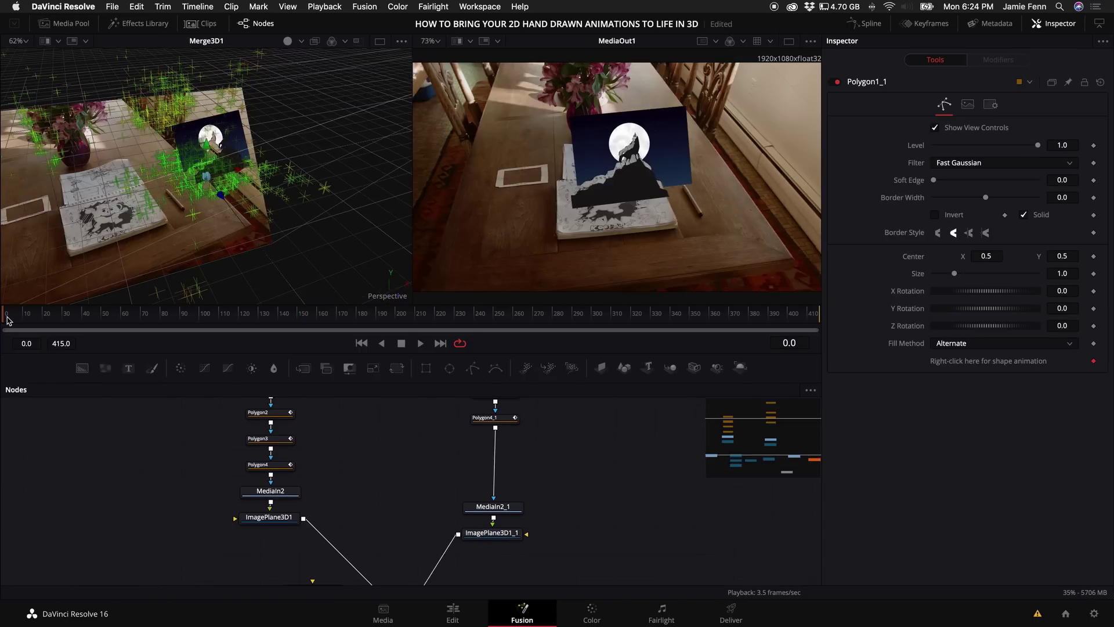
drag(81, 318, 2, 319)
drag(493, 506, 577, 206)
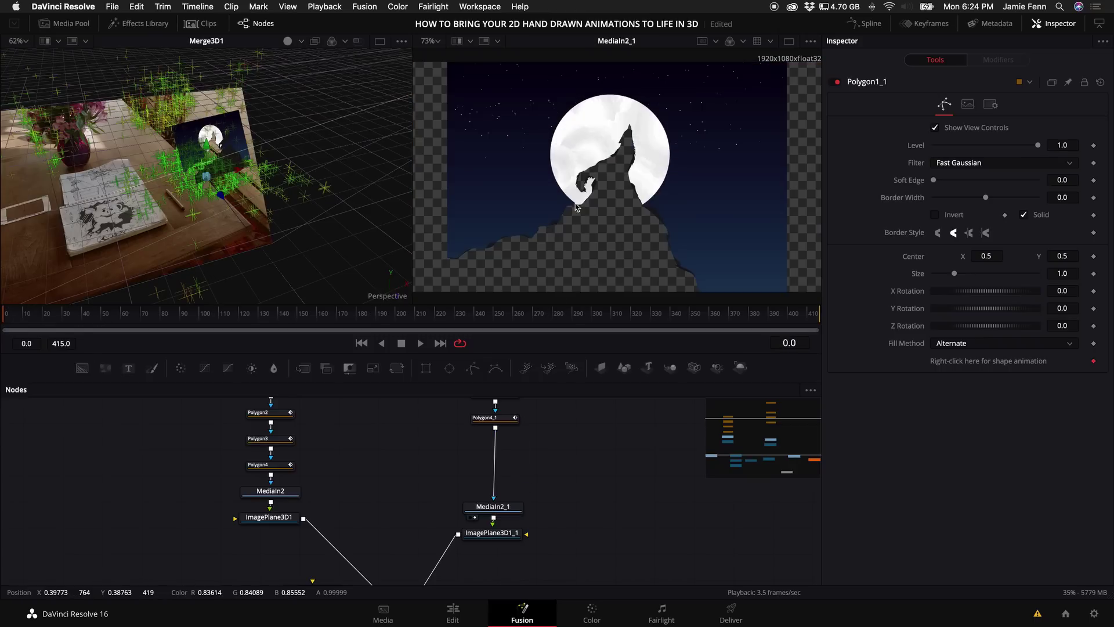
scroll(497, 464, up, 6)
click(497, 464)
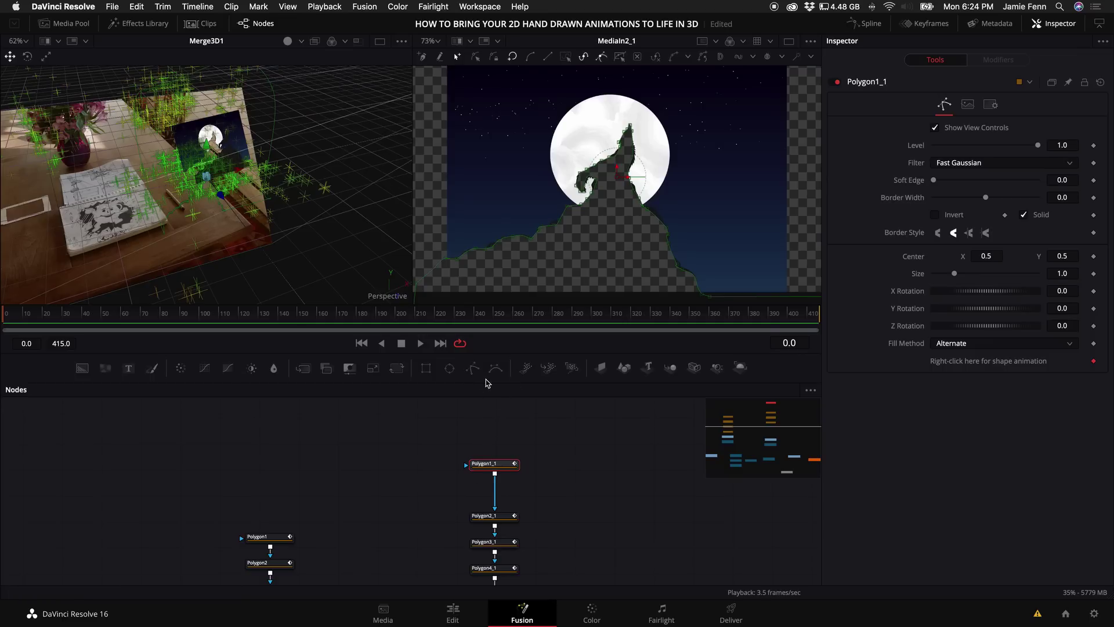
click(452, 372)
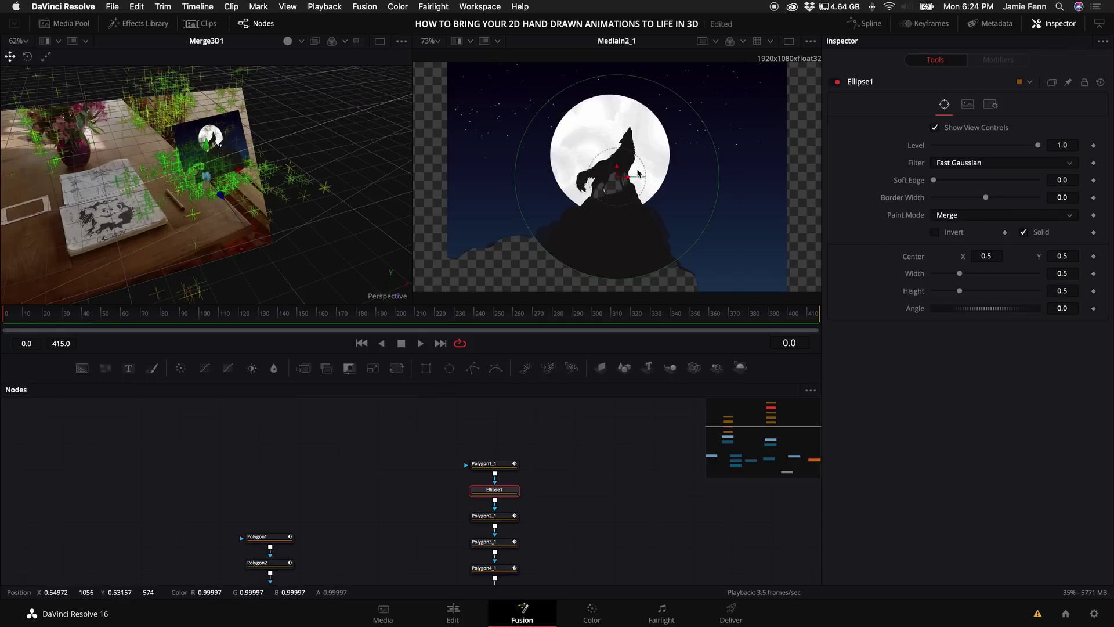
- Set the ellipse mask to Subtract, size it to about 0.3 wide and high, and centre it over the moon to cut it out
click(952, 215)
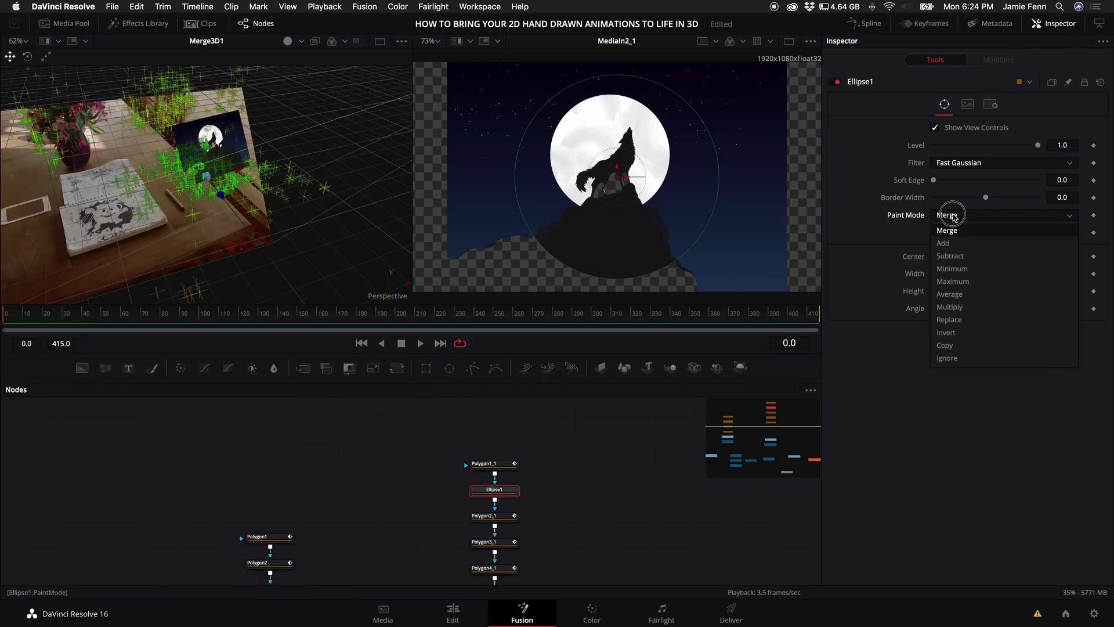
click(977, 256)
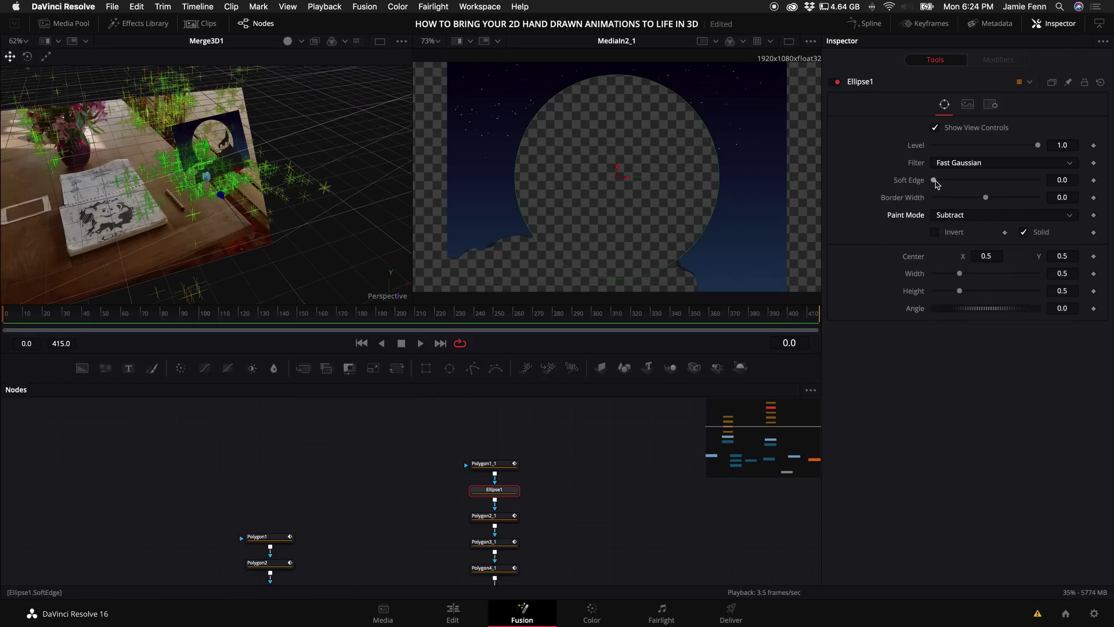
drag(959, 273, 949, 291)
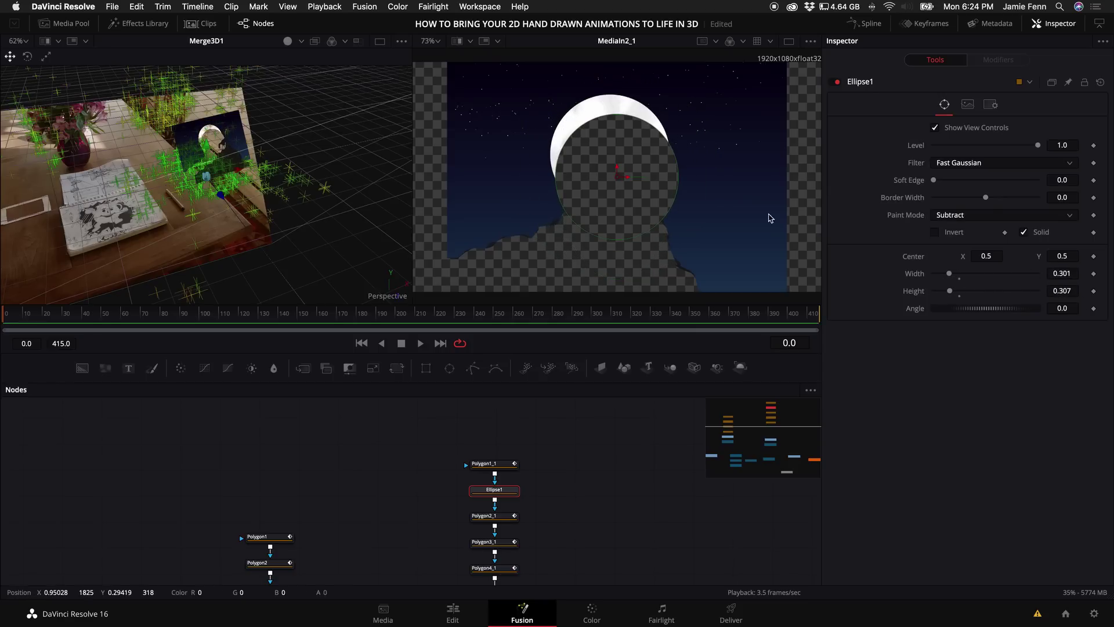
drag(617, 176, 608, 157)
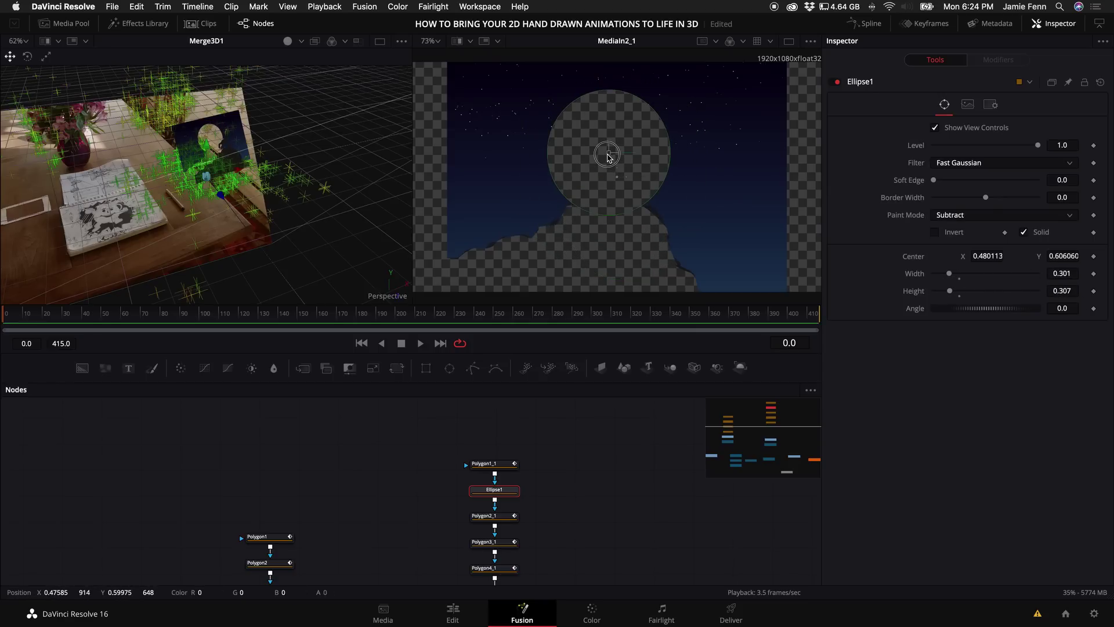
drag(1068, 294, 1065, 294)
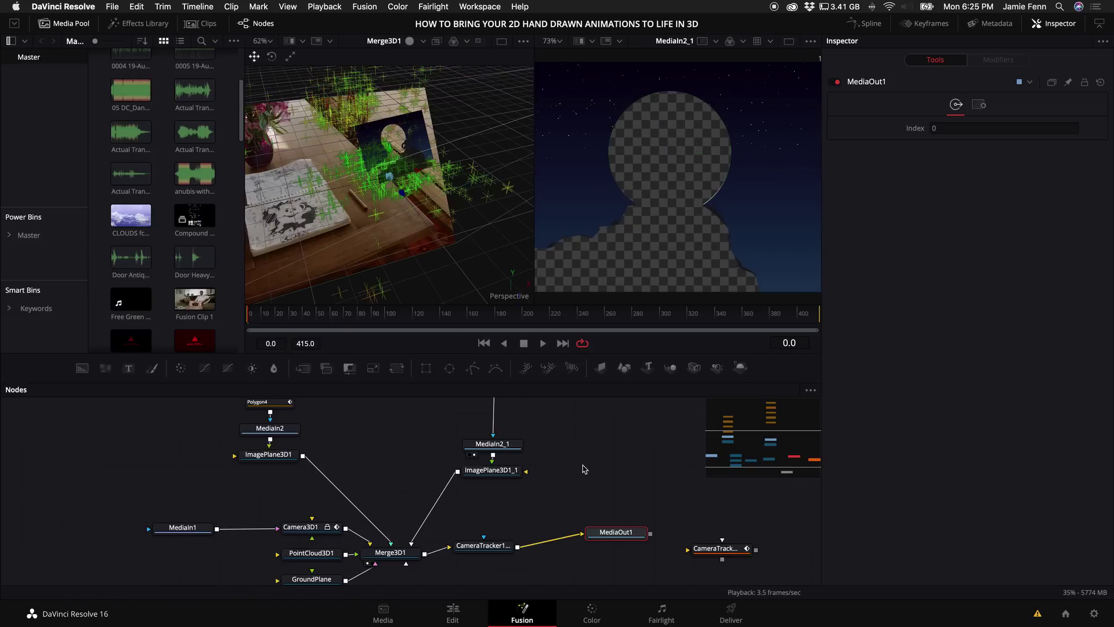
- Bring the CLOUDS fcpx.mov clip into the node graph and feed it through a new image plane into Merge3D1
scroll(579, 474, down, 2)
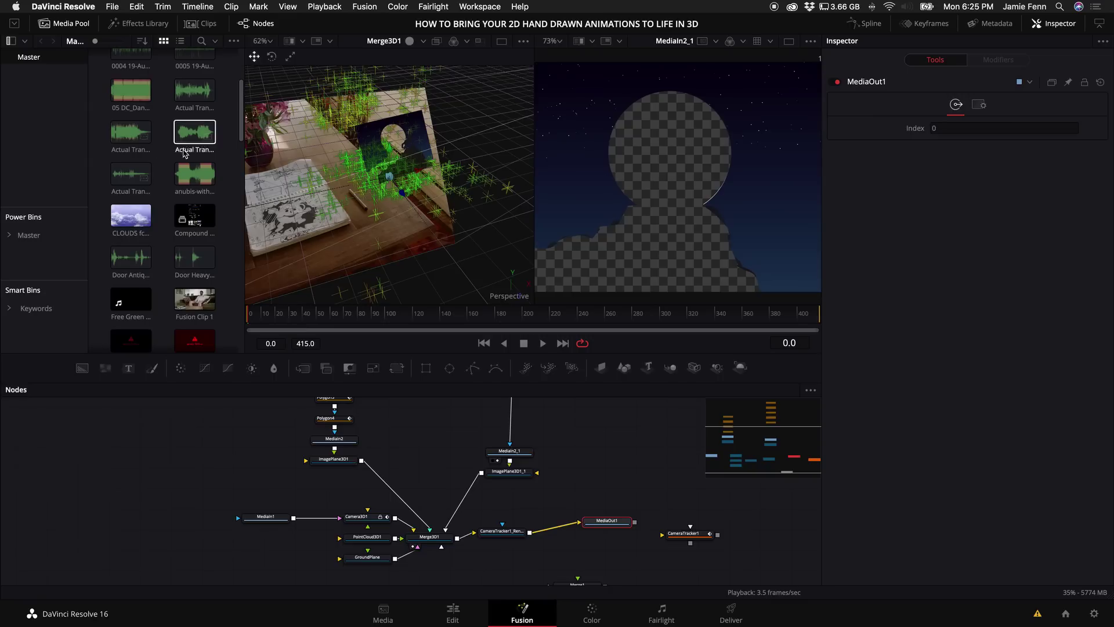
drag(131, 216, 598, 429)
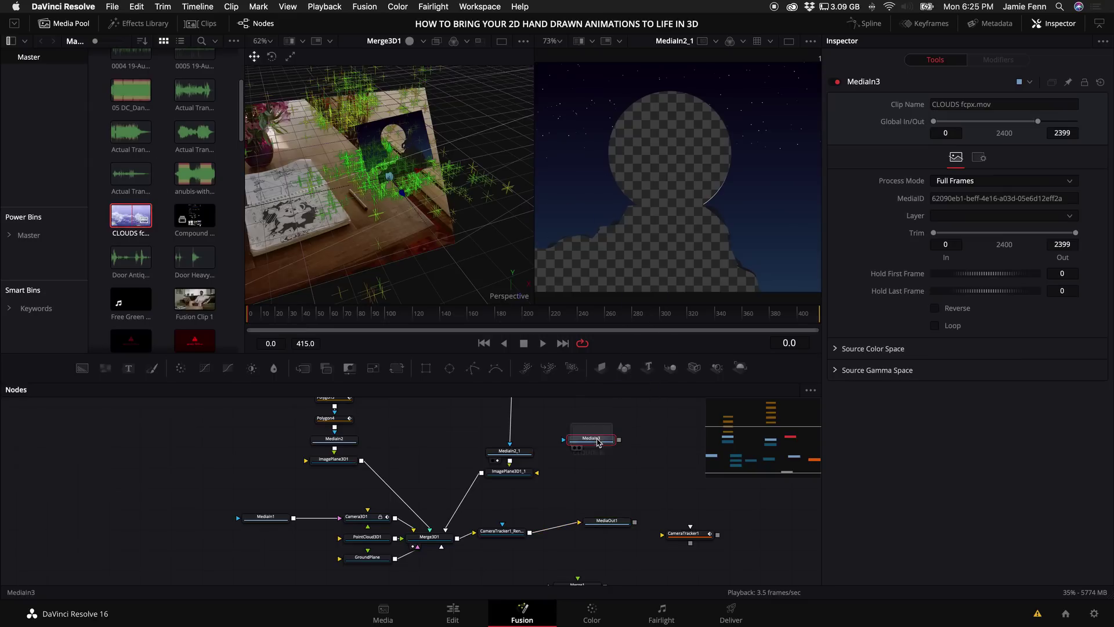
click(67, 25)
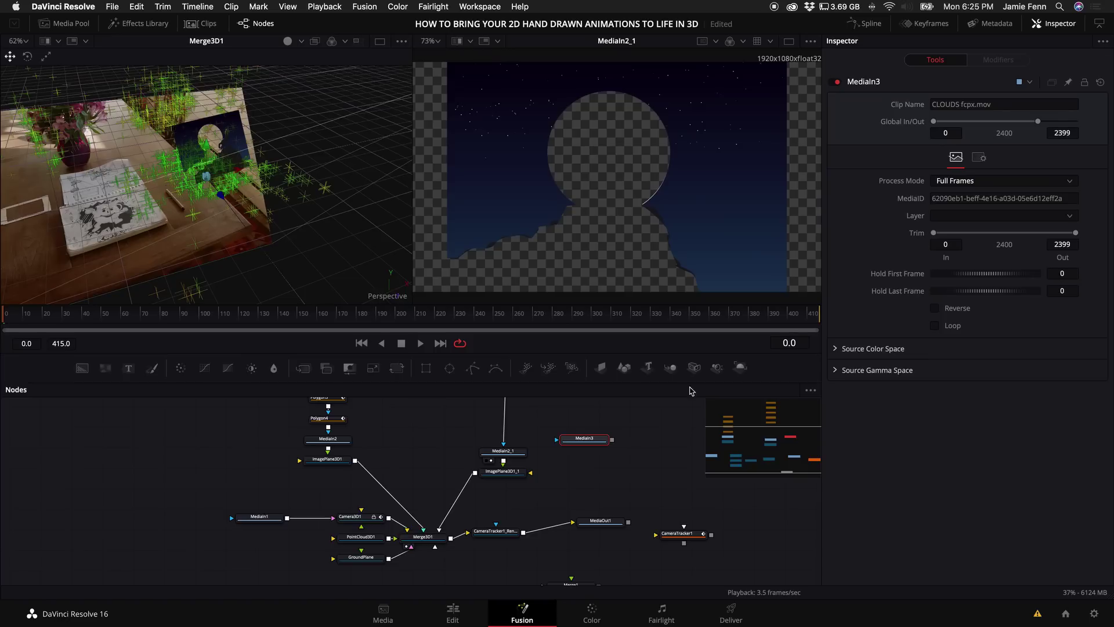
click(602, 369)
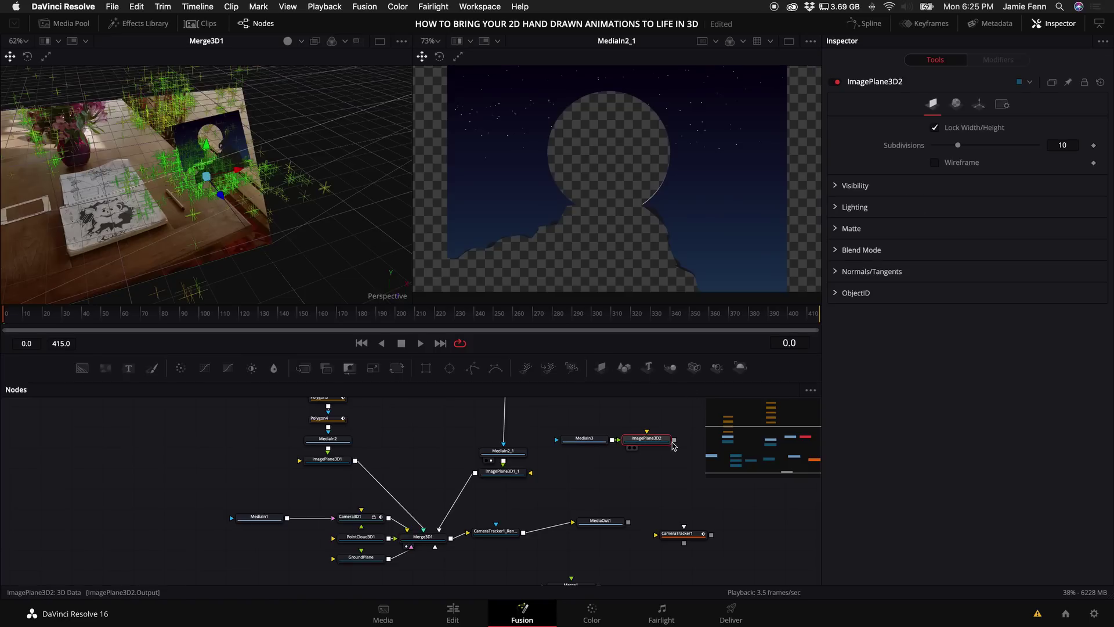
drag(675, 441, 427, 543)
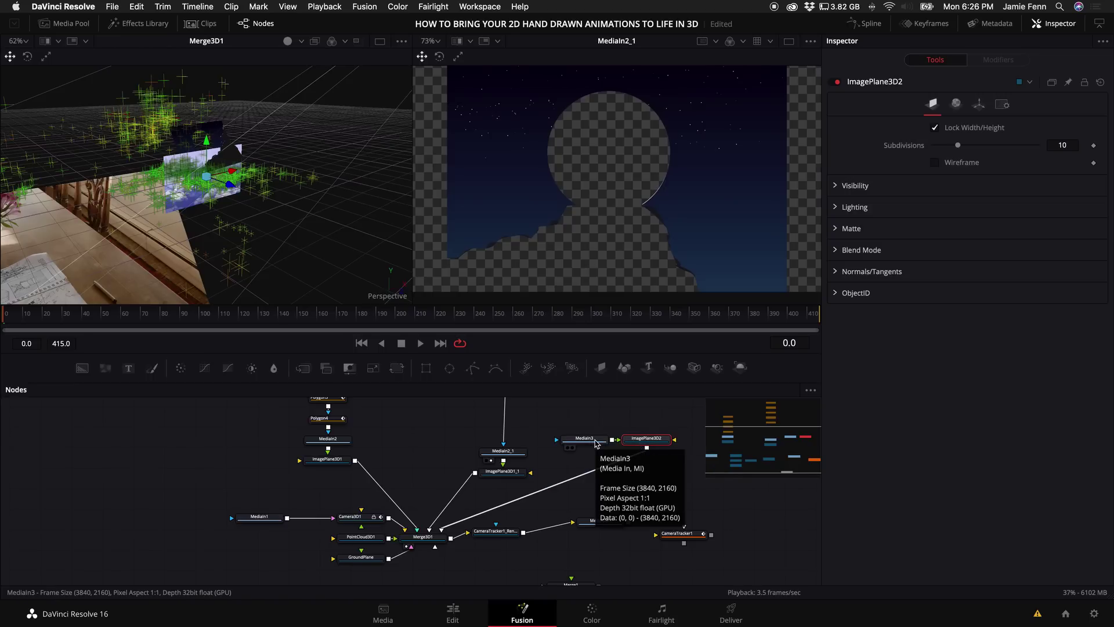
- View the clouds clip, insert a Delta Keyer after MediaIn3, and sample the blue sky as its background colour
drag(584, 439, 647, 162)
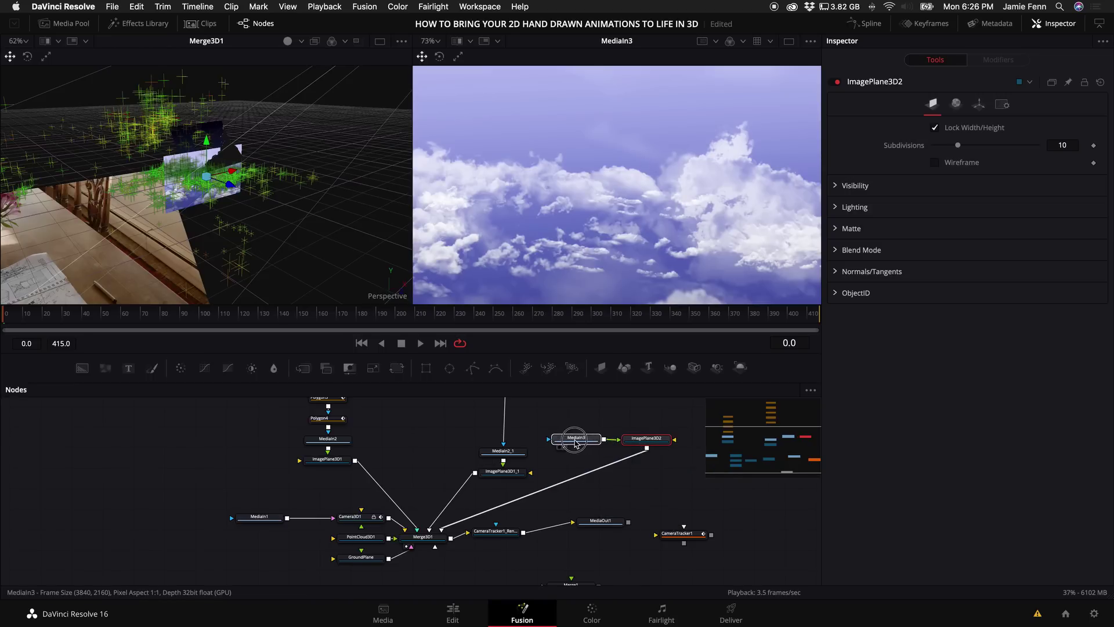
click(566, 439)
key(shift+space)
text(delta)
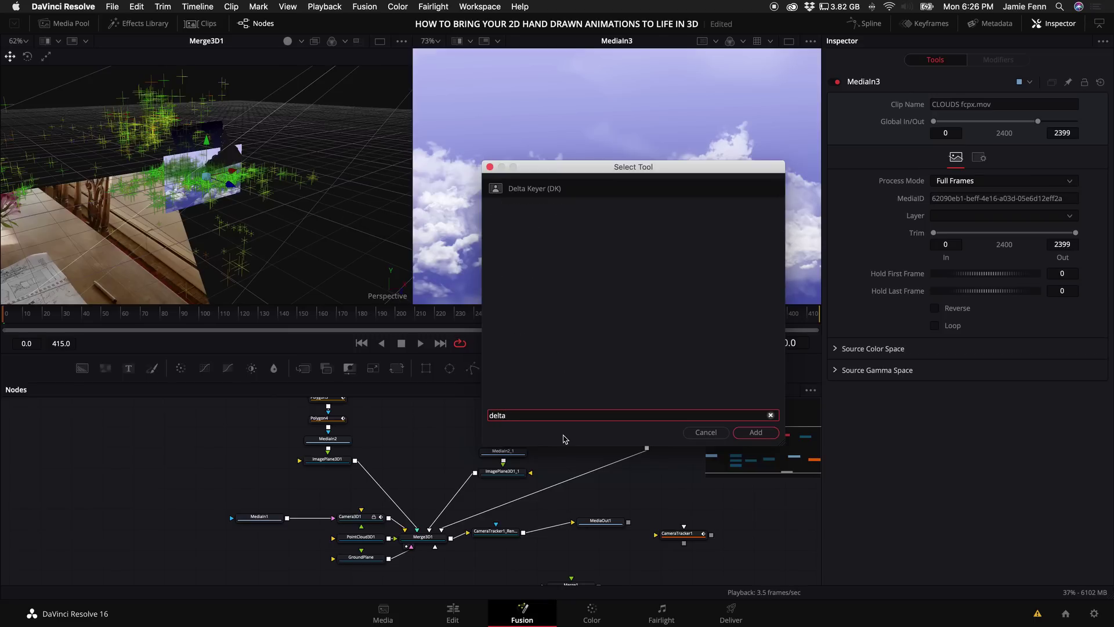
key(Return)
drag(987, 152, 693, 122)
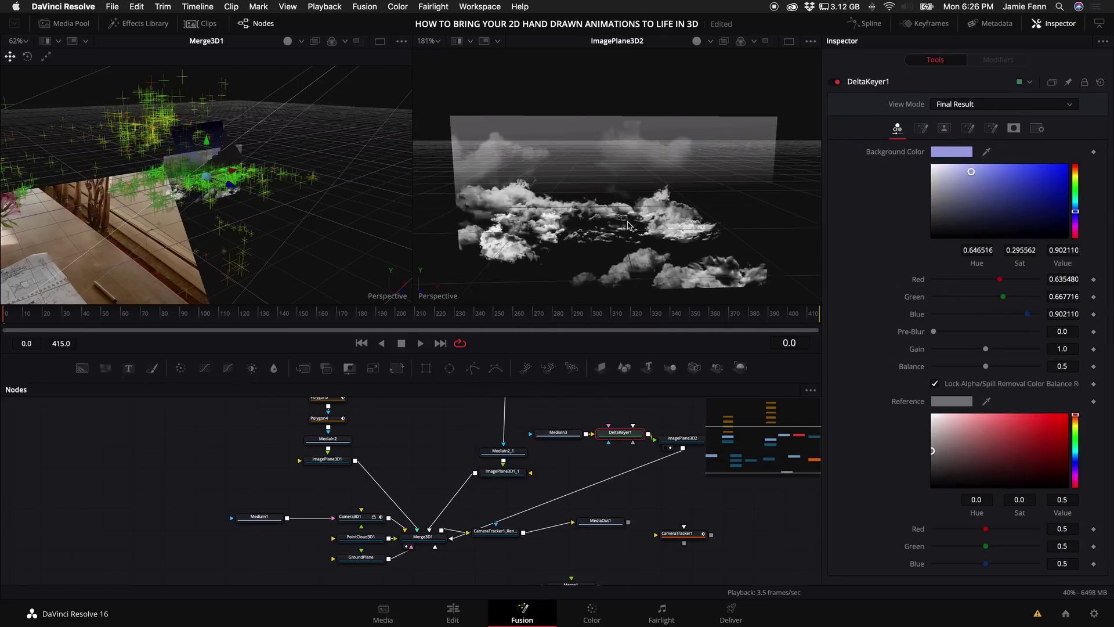
- Tighten the cloud key by raising the Delta Keyer's low matte threshold to 0.382
click(944, 128)
scroll(174, 169, up, 5)
scroll(172, 166, down, 3)
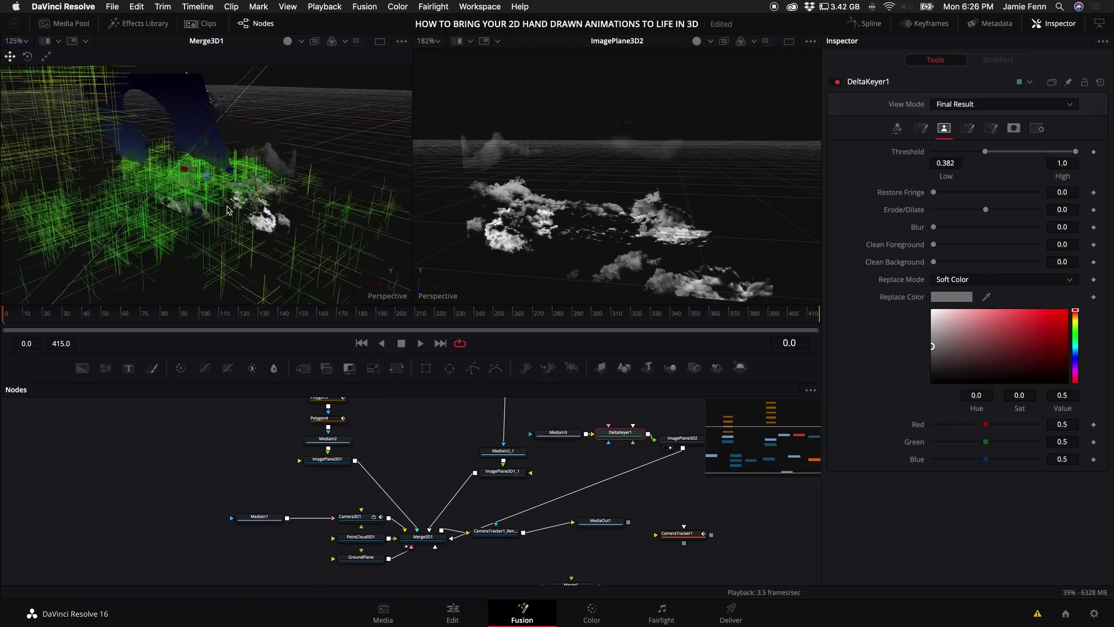
- View MediaOut1 beside the 3D scene and set ImagePlane3D2 to Y translation 0.461, Z translation 0.52 and X rotation -28.3
click(602, 522)
key(2)
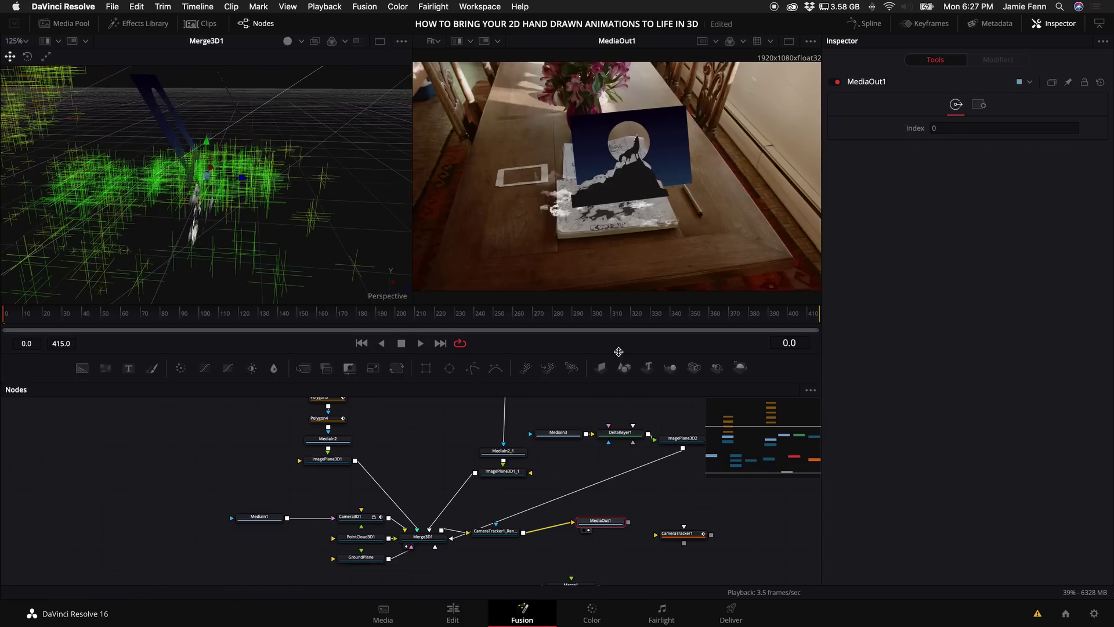
scroll(624, 458, up, 2)
scroll(624, 458, right, 2)
click(653, 462)
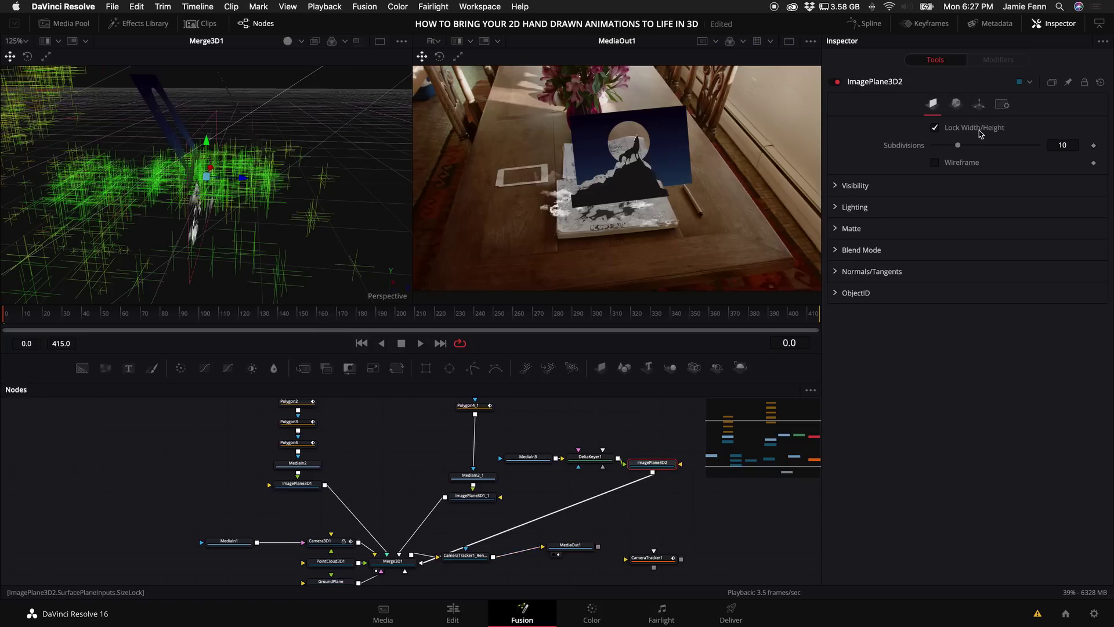
click(981, 104)
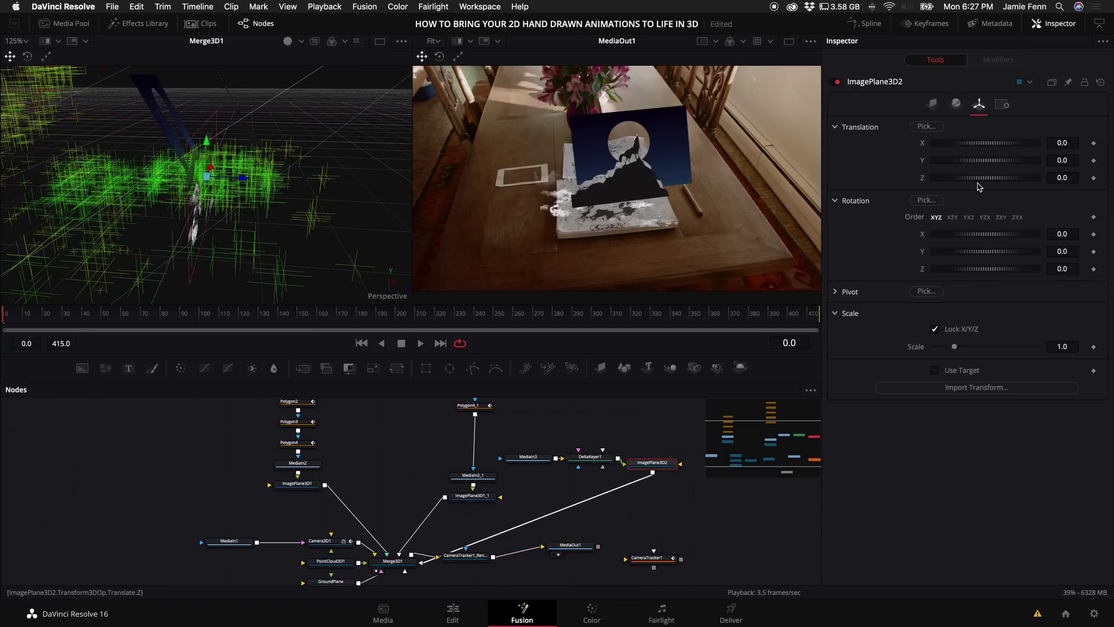
drag(978, 178, 996, 164)
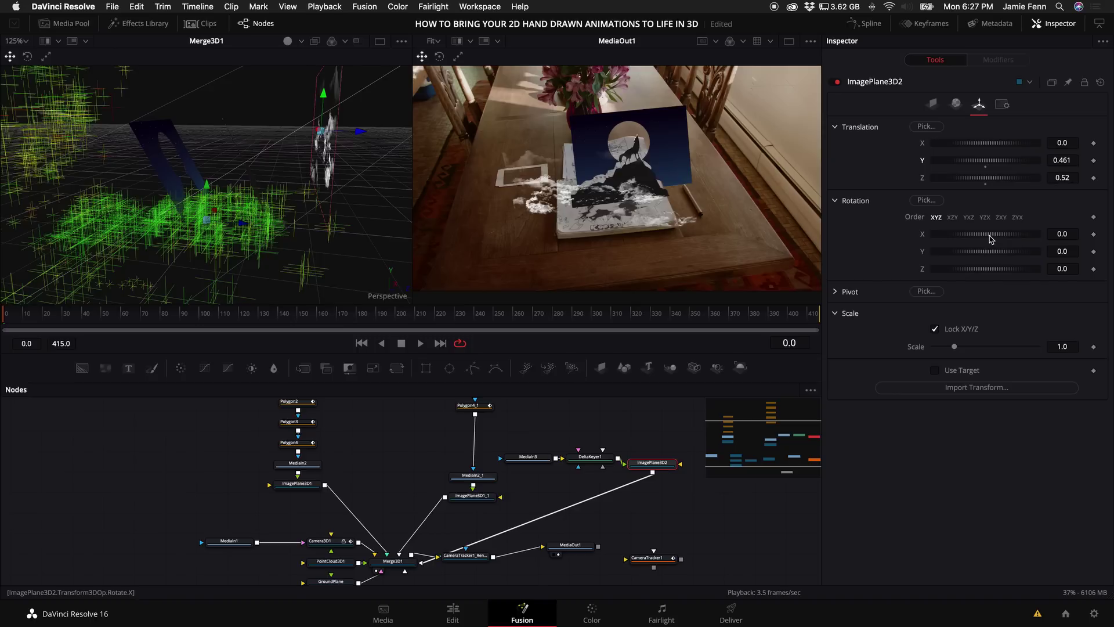
drag(990, 237, 975, 242)
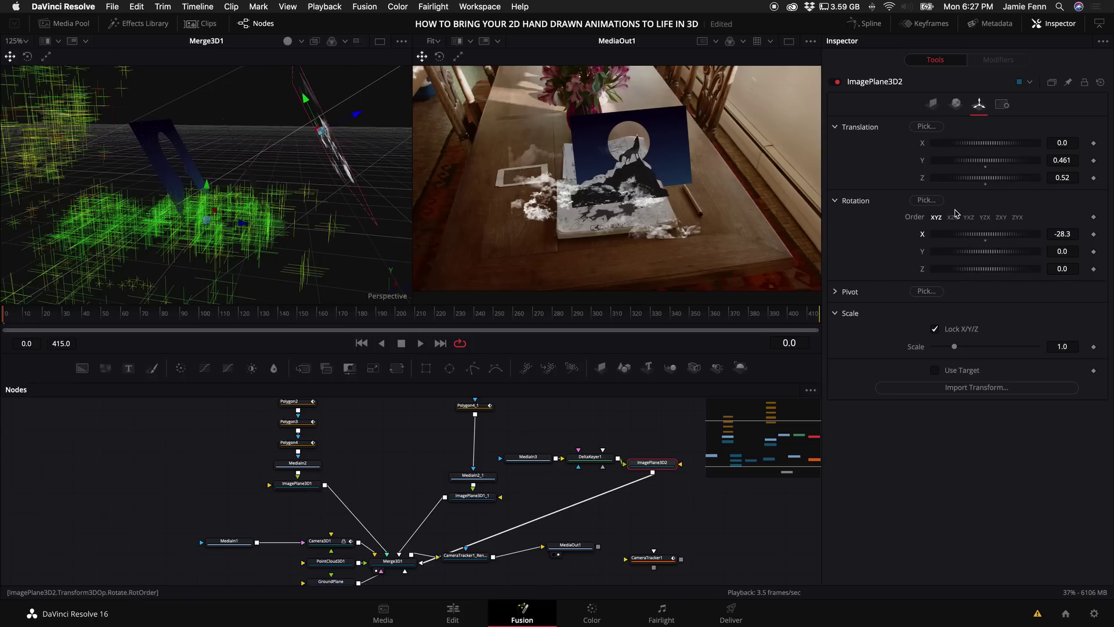
- Move ImagePlane3D2 near the camera with Y translation 1.446 and Z translation 1.67, and play the shot to check the clouds
drag(987, 178, 988, 181)
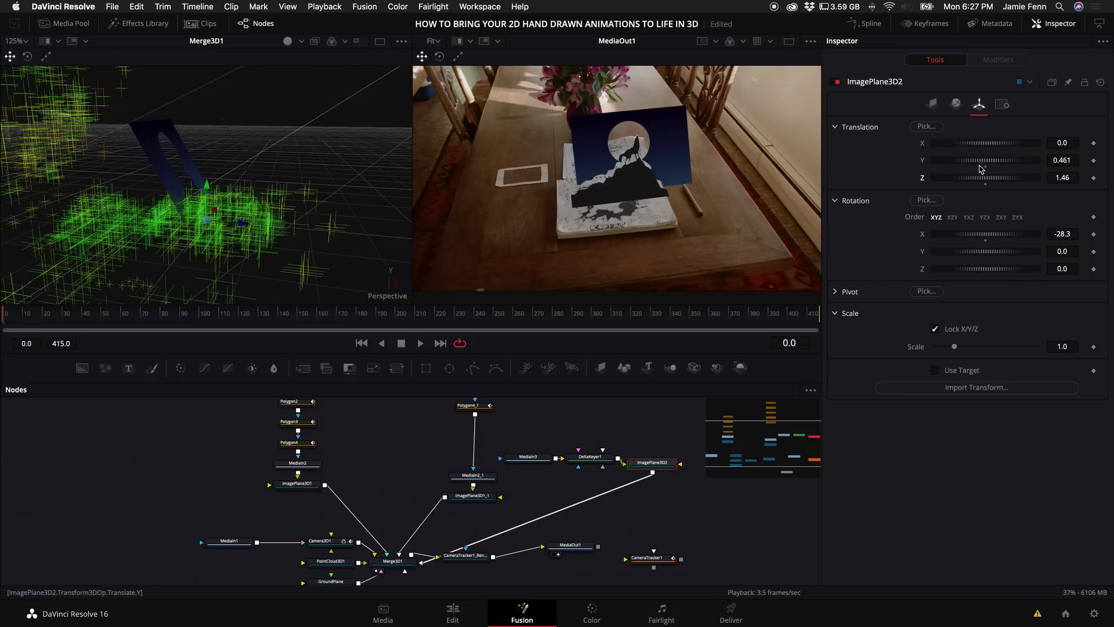
scroll(242, 224, down, 6)
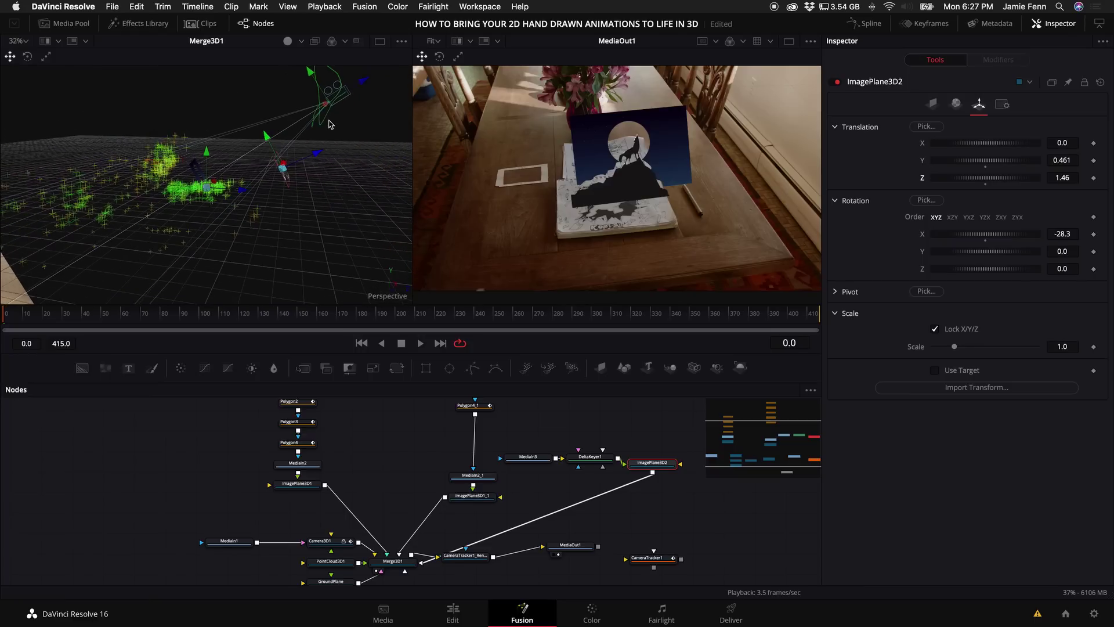
drag(329, 124, 311, 112)
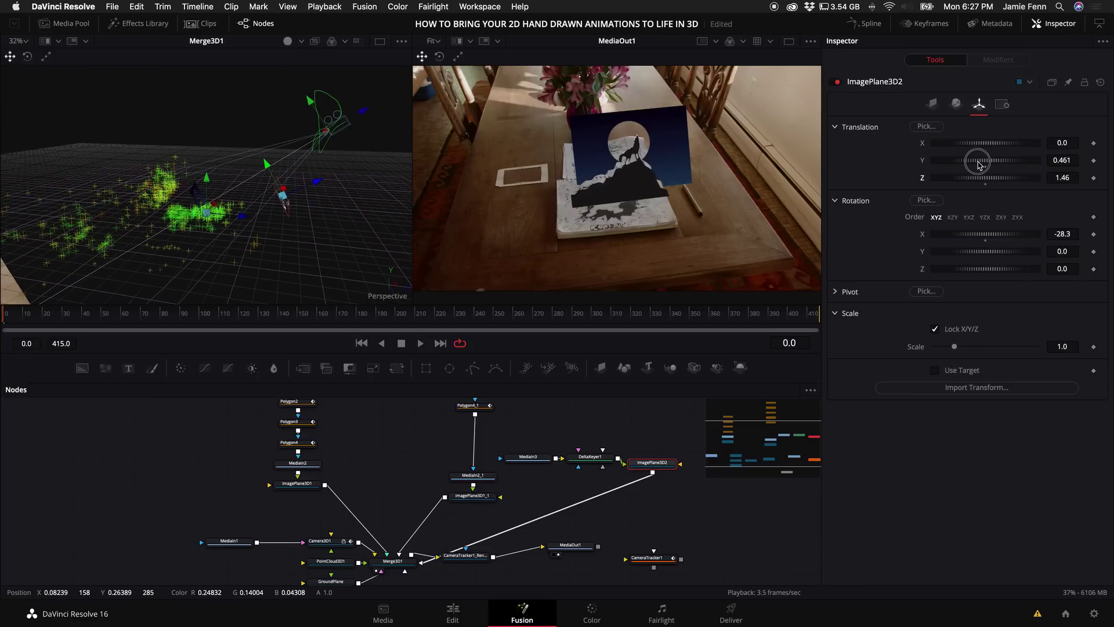
drag(978, 164, 1001, 164)
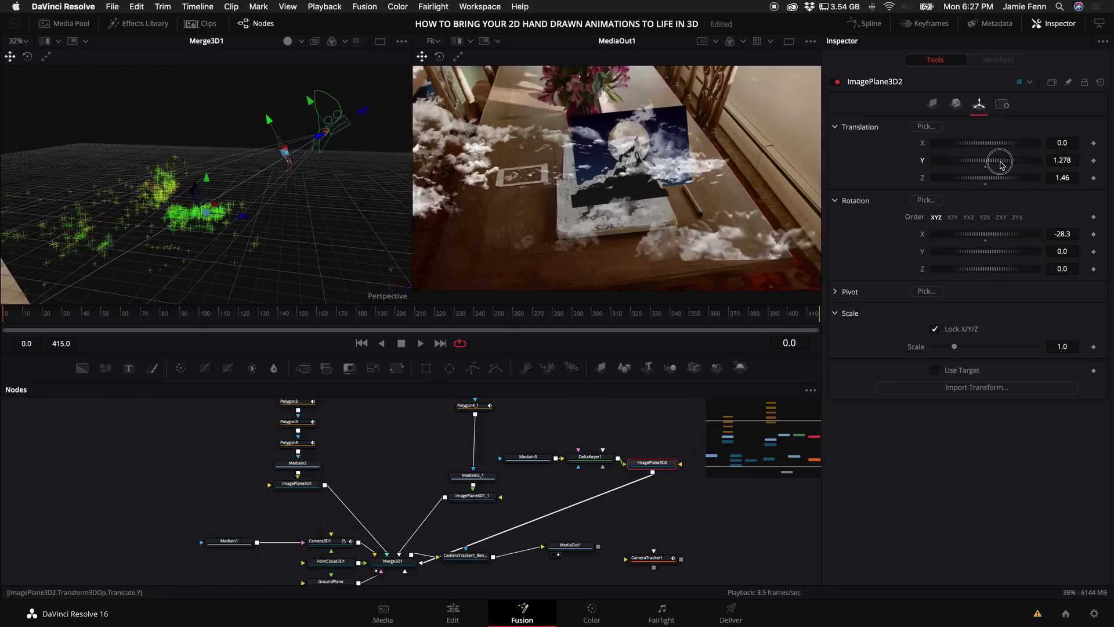
drag(985, 181, 991, 163)
key(space)
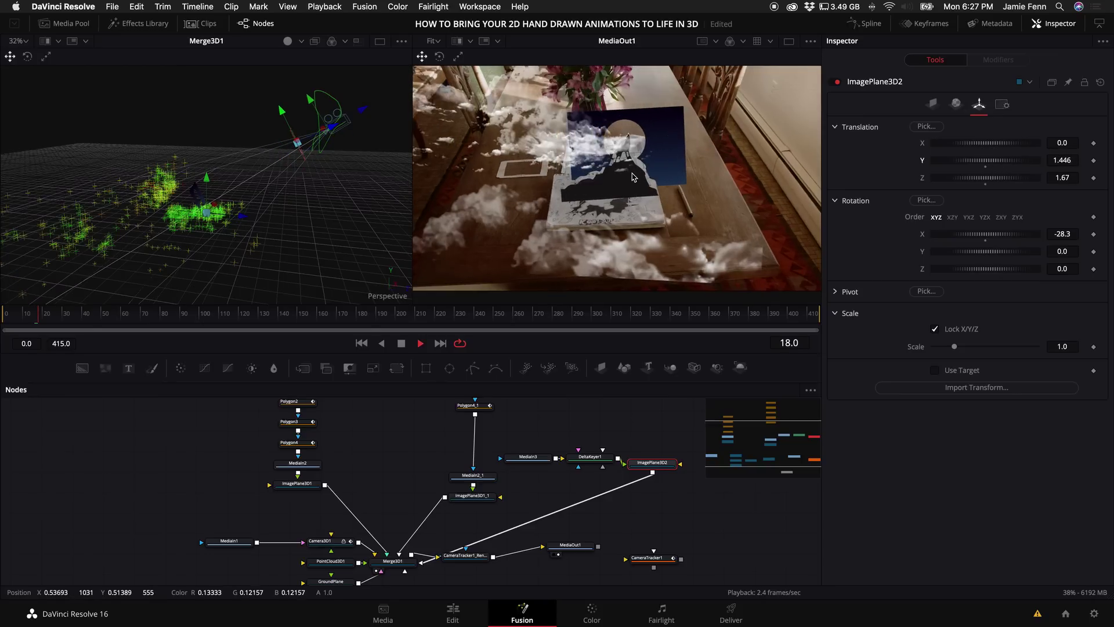
key(space)
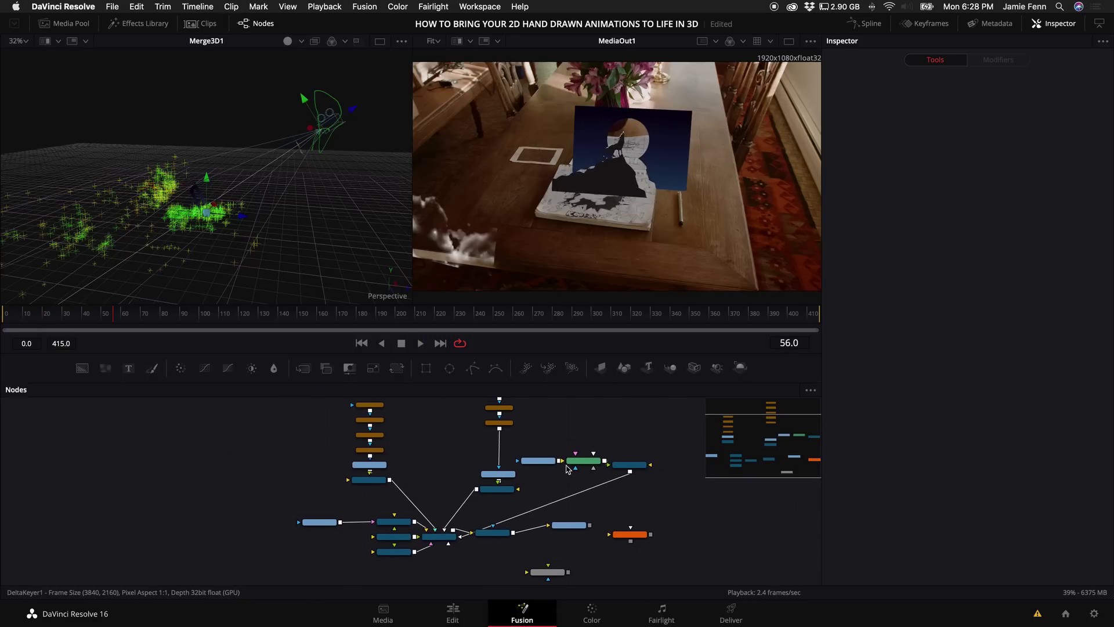
- Duplicate the MediaIn3, DeltaKeyer1 and ImagePlane3D2 chain and connect the copied image plane to Merge3D1
click(572, 471)
scroll(571, 472, right, 3)
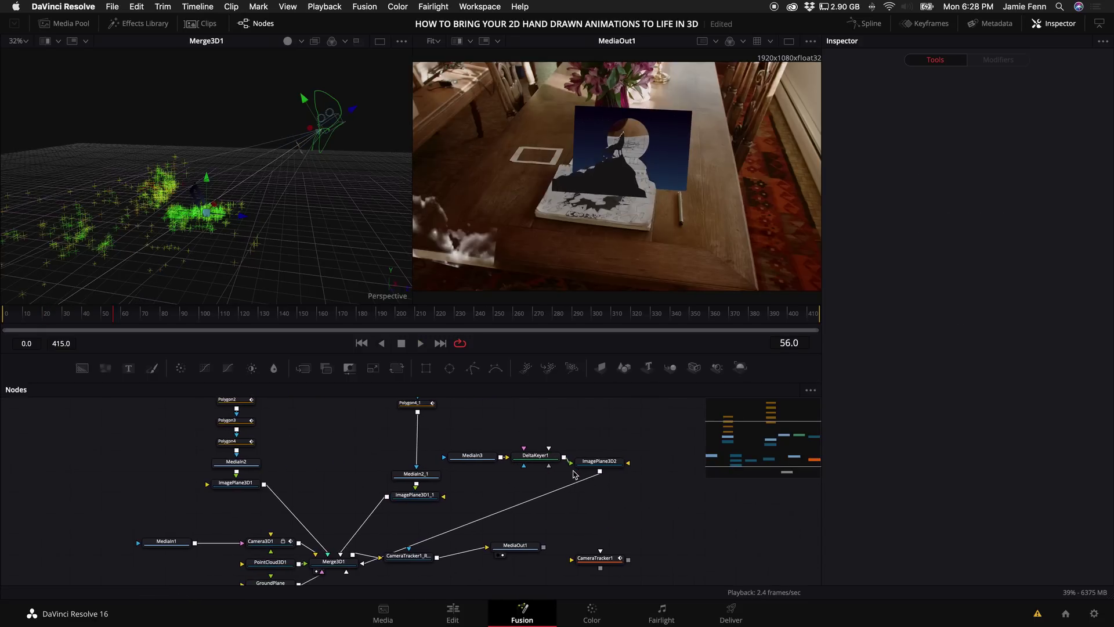
drag(650, 435, 445, 484)
scroll(605, 438, right, 5)
key(ctrl+c)
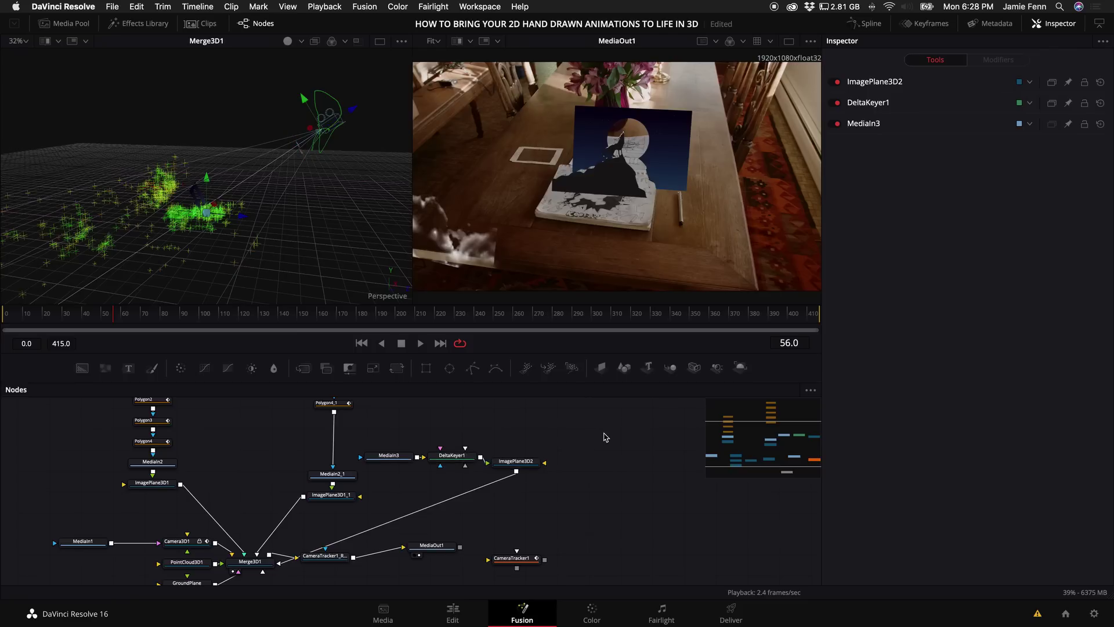
key(ctrl+v)
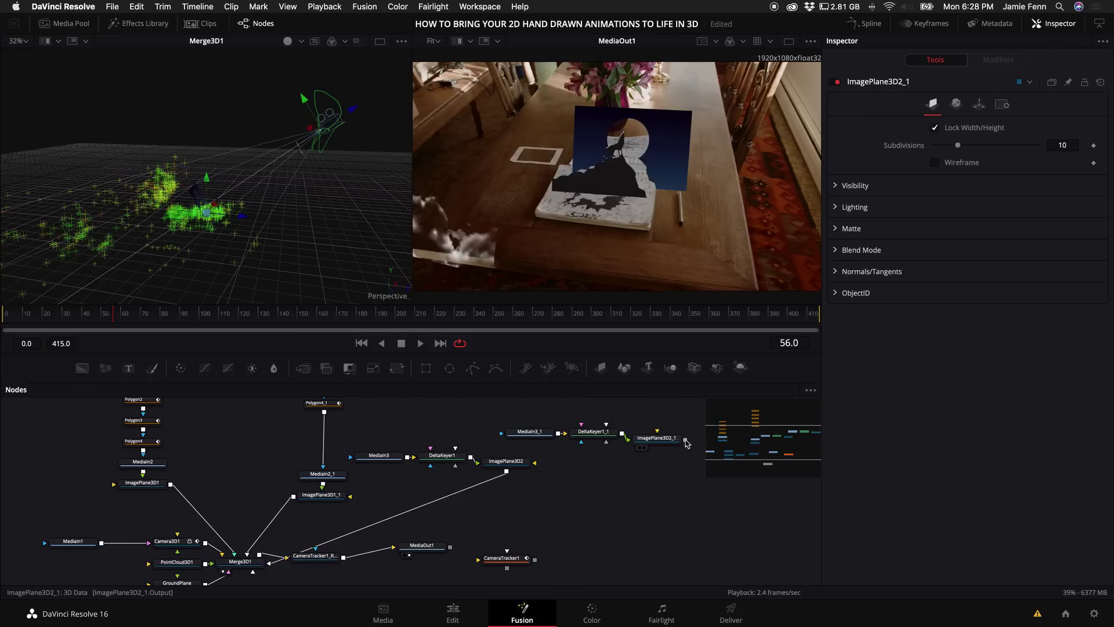
drag(686, 440, 240, 559)
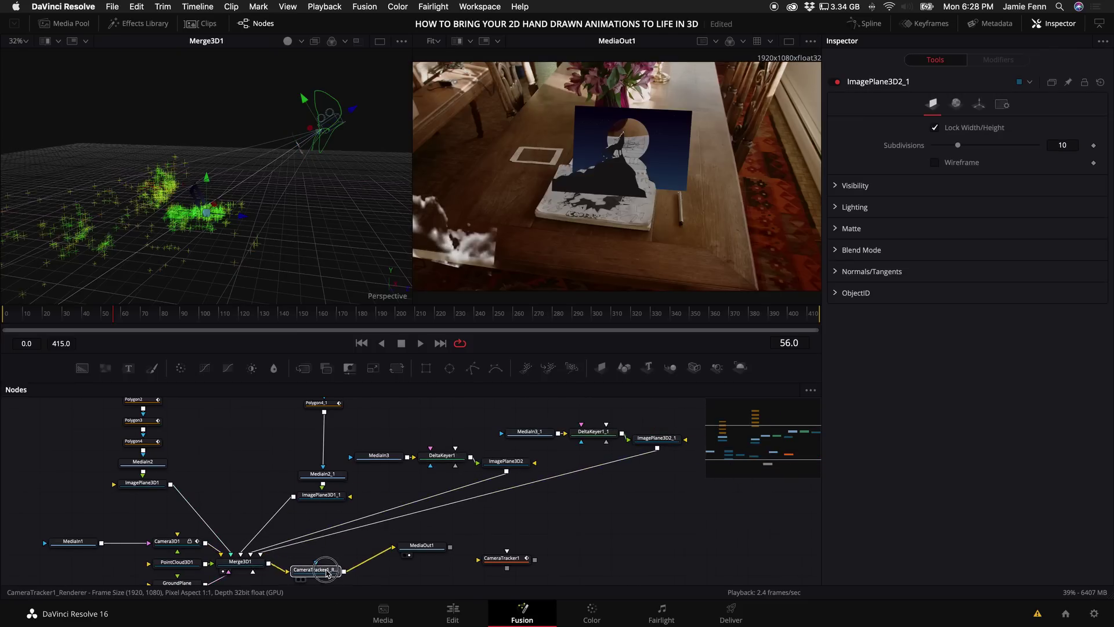
- Turn on arranging of nodes to the grid and select the original wolf node chain from Polygon1 to ImagePlane3D1 for repositioning
scroll(471, 540, down, 1)
scroll(472, 540, down, 1)
right_click(549, 512)
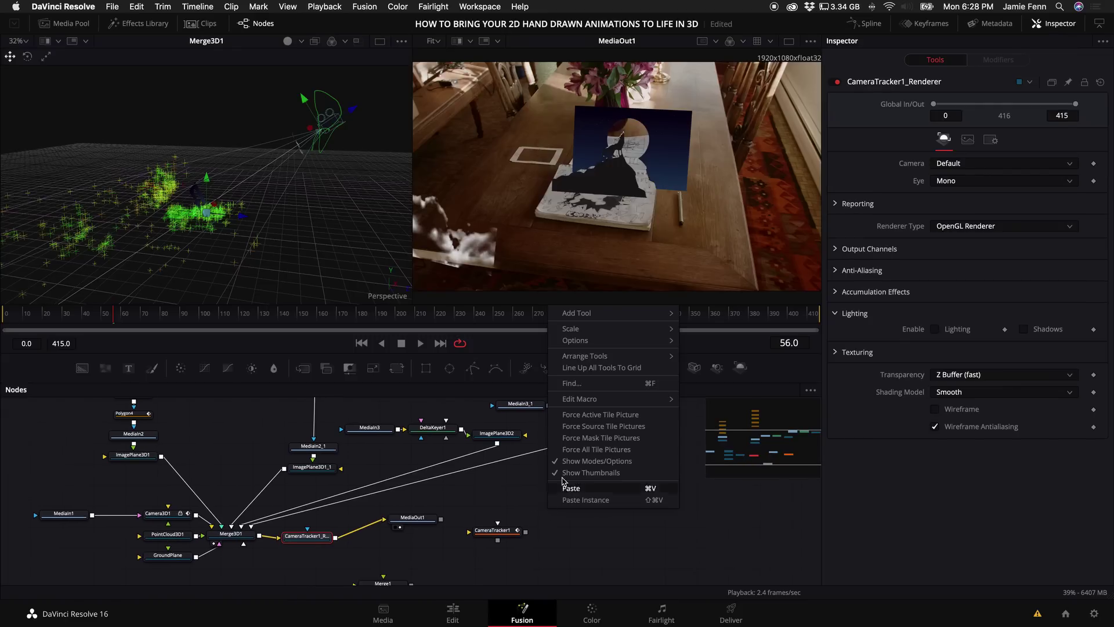
mouse_move(578, 358)
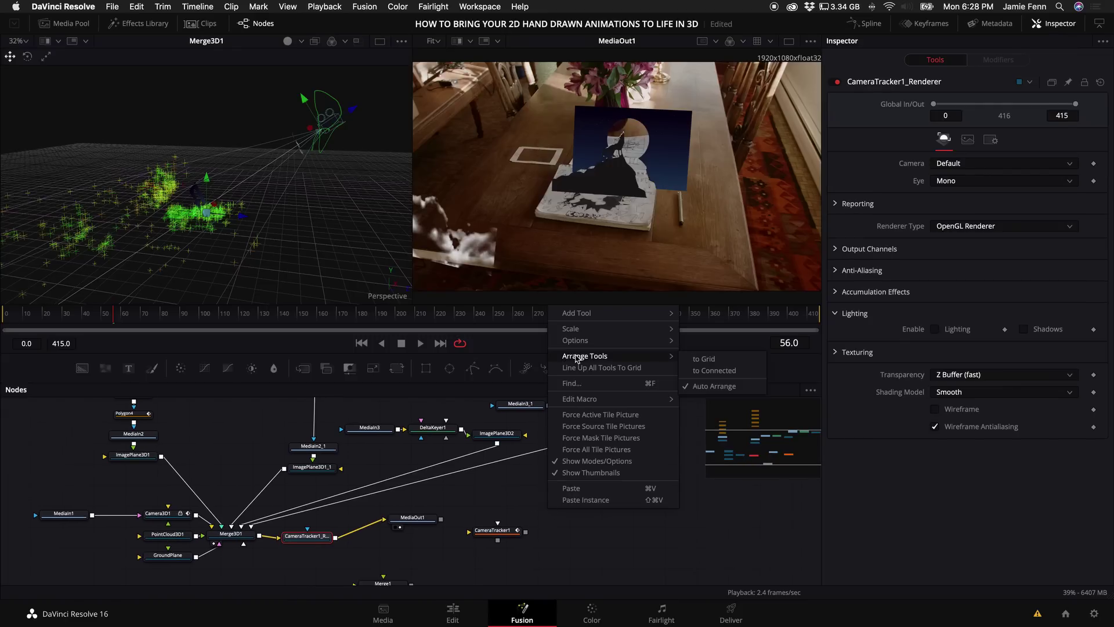
click(727, 360)
scroll(349, 494, up, 4)
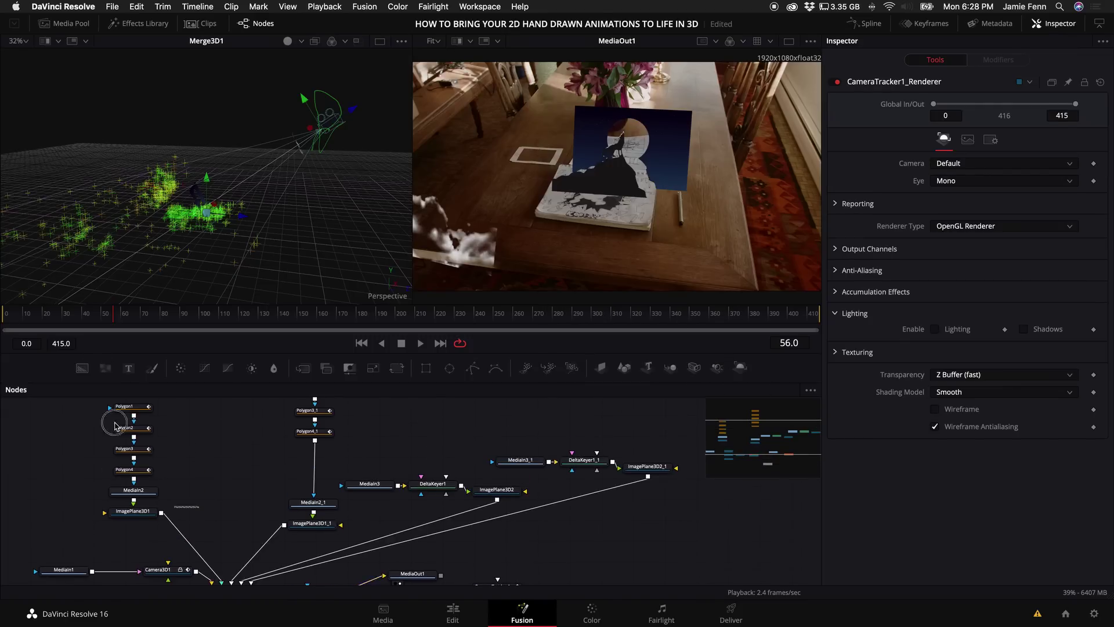
mouse_move(102, 409)
mouse_down()
mouse_move(137, 510)
mouse_move(107, 412)
mouse_up()
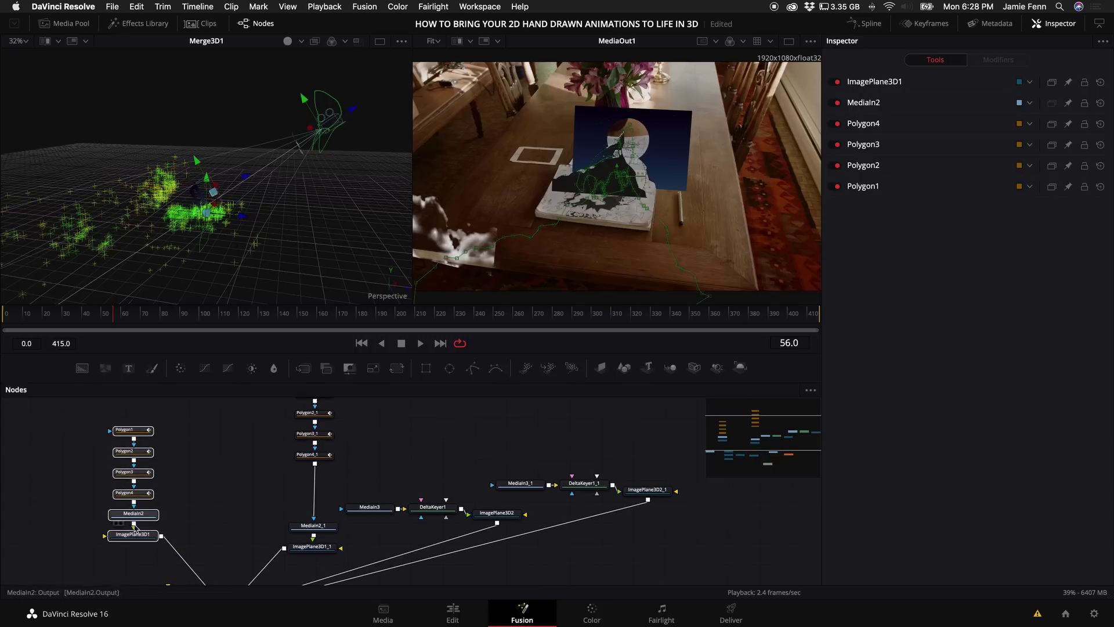
- Move ImagePlane3D2_1 to Y translation 0.504 and Z translation 0.2, and enlarge it to scale 3.778
click(646, 489)
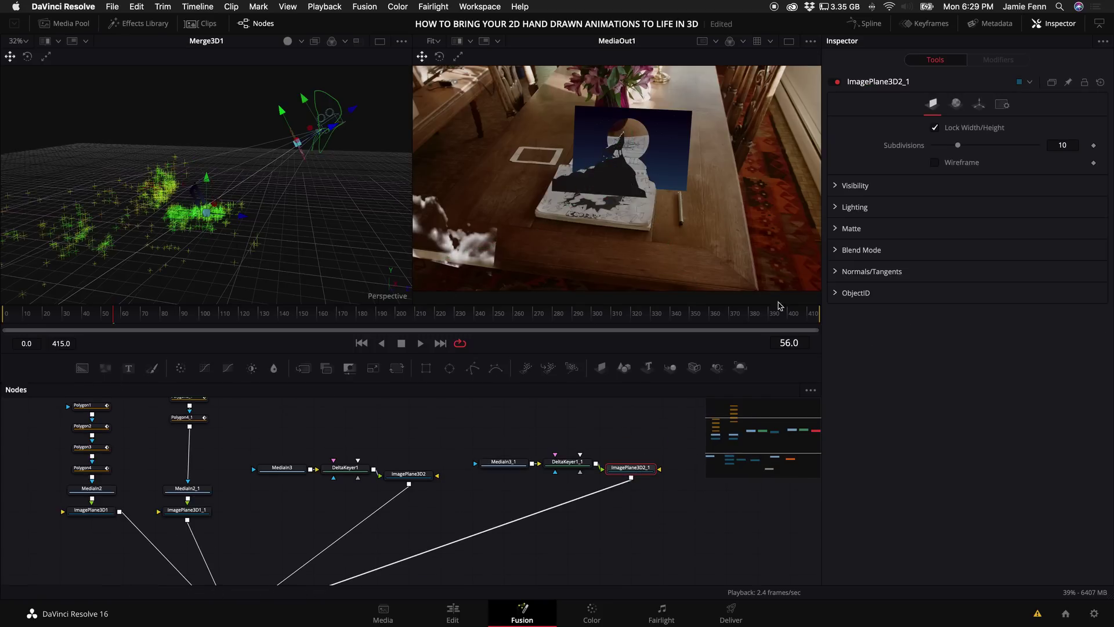
click(978, 105)
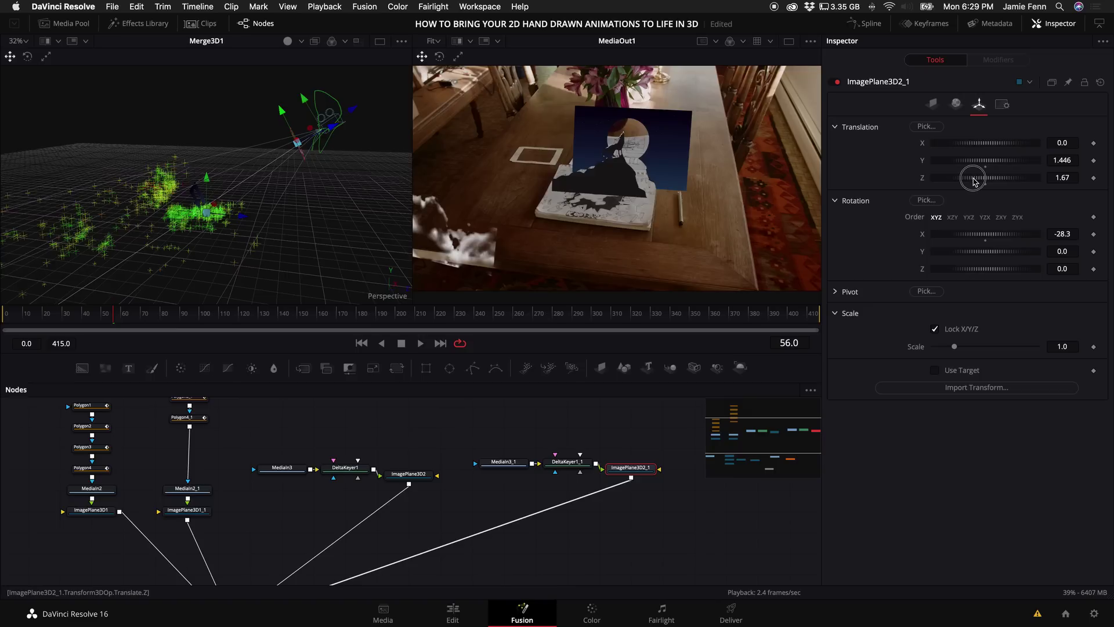
drag(974, 180, 968, 177)
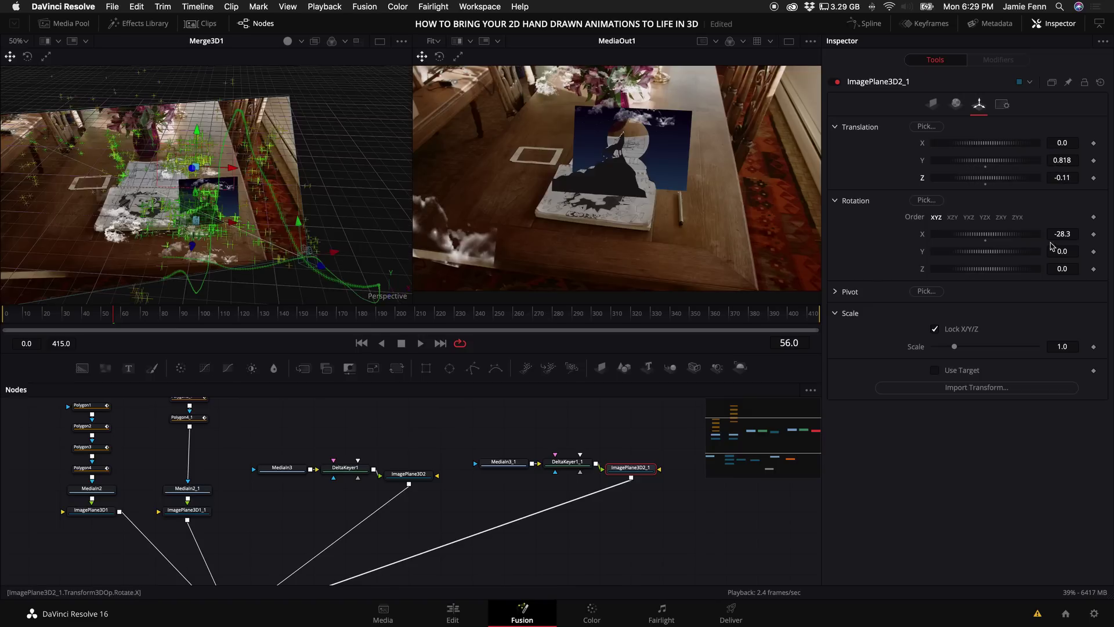
drag(953, 348, 1015, 351)
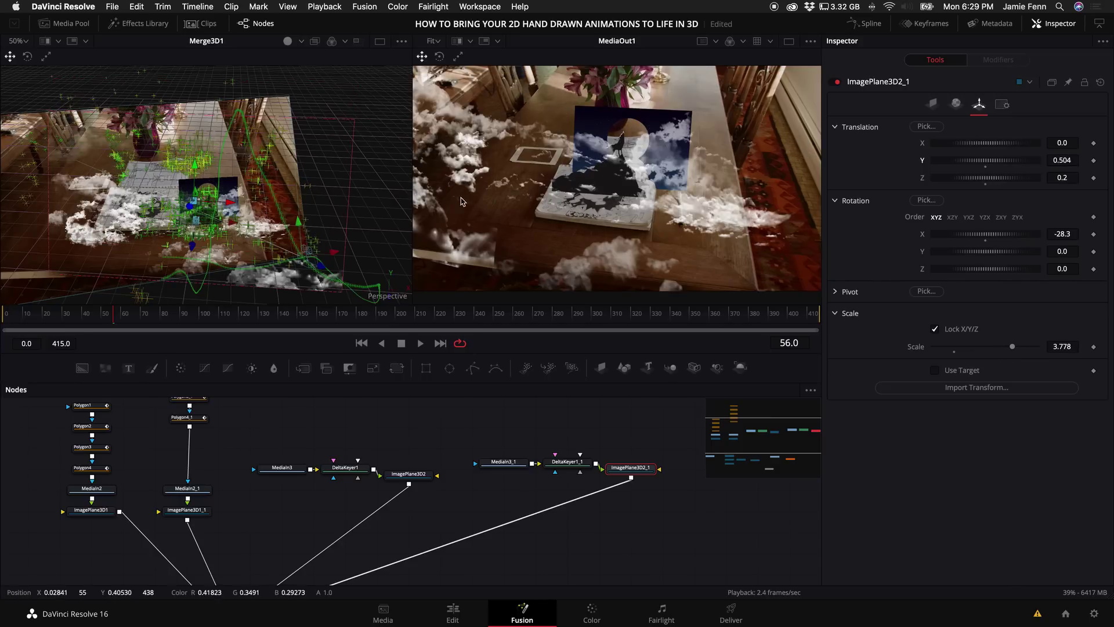
- Try a Y rotation of -26.4 on the enlarged cloud plane ImagePlane3D2_1
scroll(174, 197, up, 5)
drag(174, 197, 148, 211)
drag(216, 256, 243, 238)
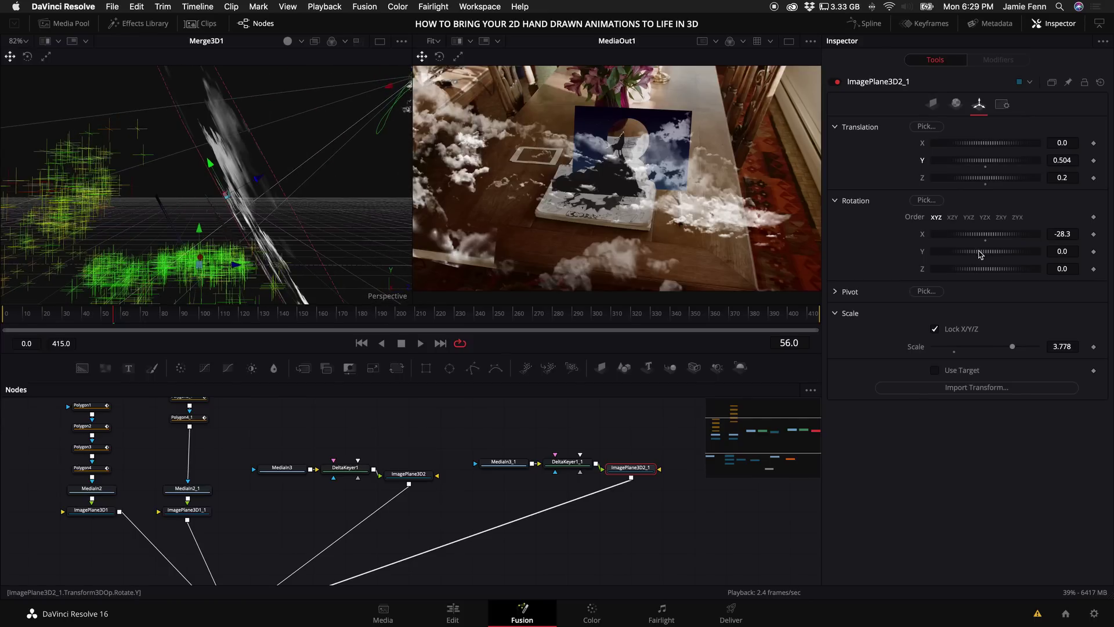
mouse_move(979, 254)
mouse_down()
mouse_move(992, 254)
mouse_move(975, 255)
mouse_up()
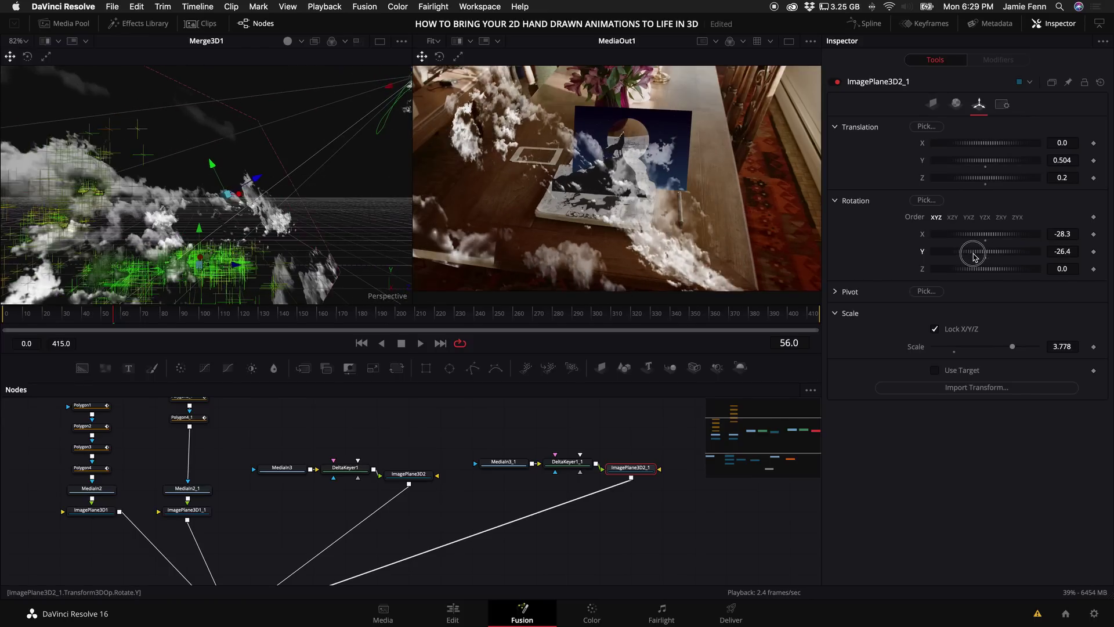
double_click(975, 256)
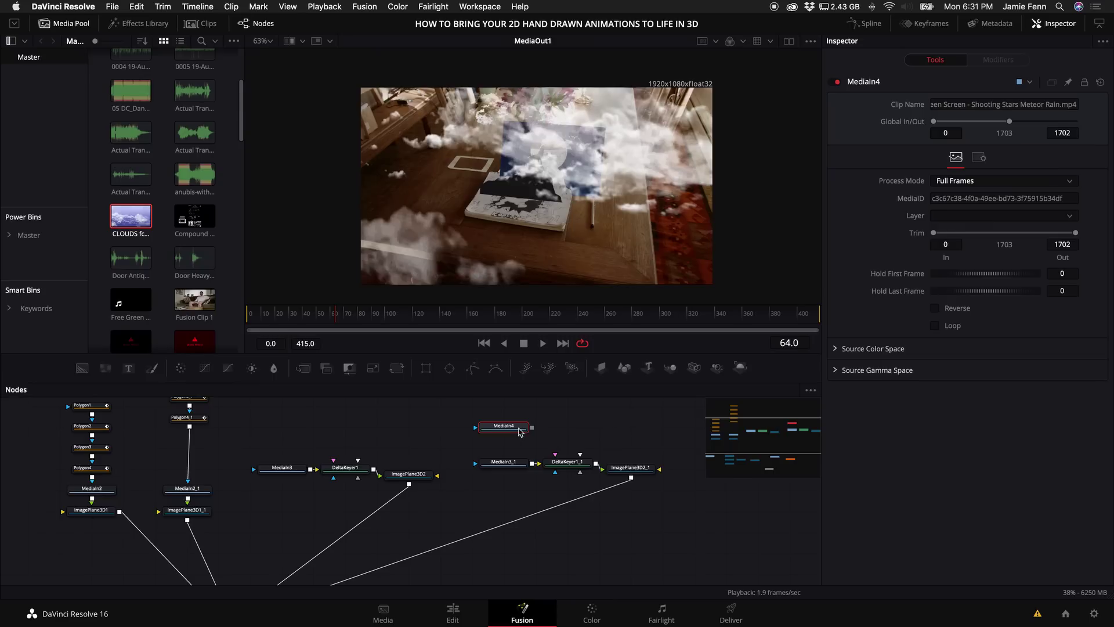
- Move the shooting stars clip MediaIn4 clear of the cloud chain and add an Image Plane 3D after it
drag(521, 431, 553, 423)
key(shift+space)
text(imageplane)
key(Return)
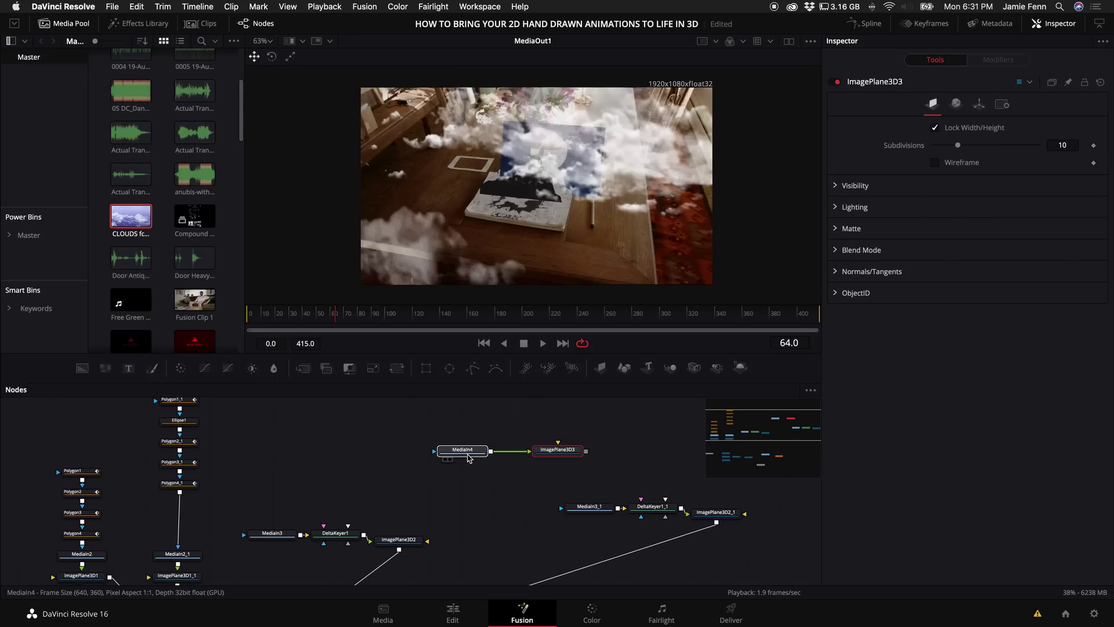
- Insert a Delta Keyer between MediaIn4 and ImagePlane3D3 and sample the shooting star clip's green as background color
click(468, 457)
key(shift+space)
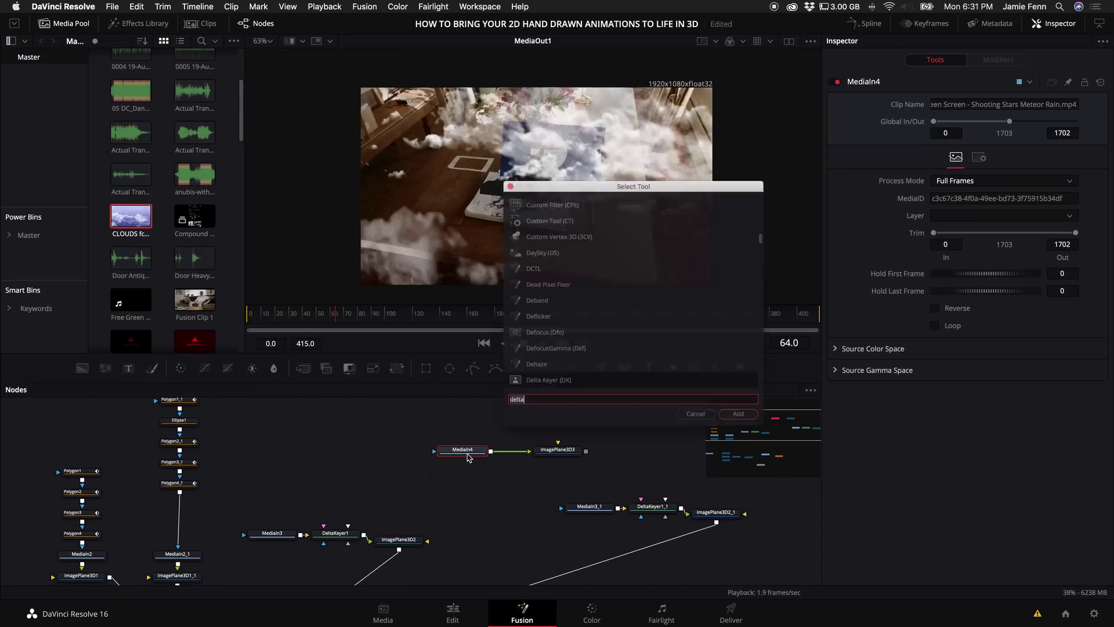
text(delta)
key(Return)
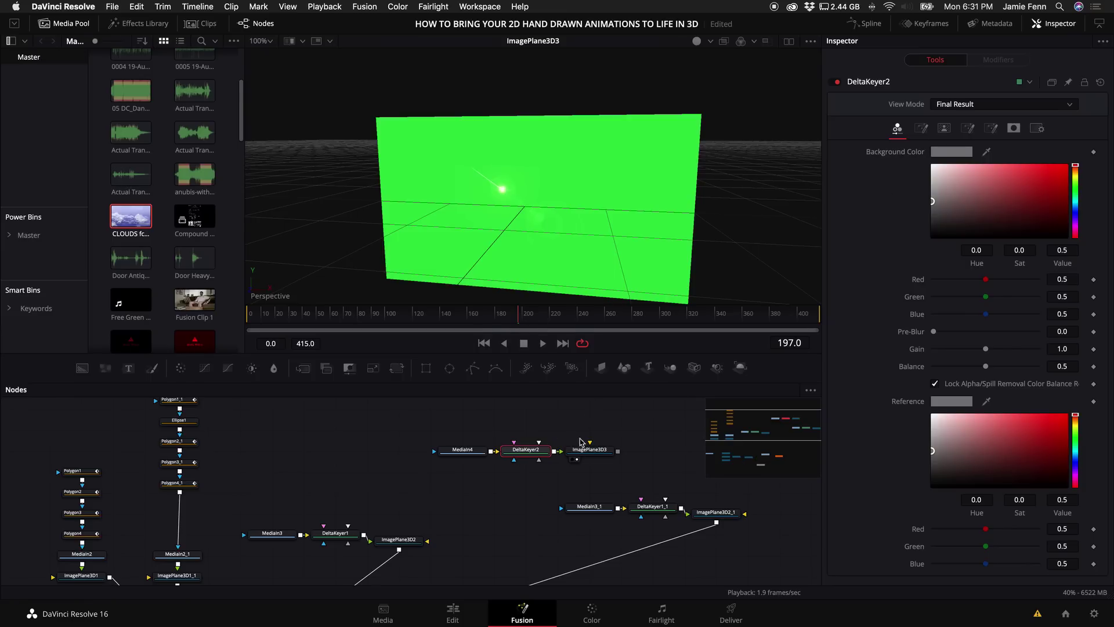
drag(973, 151, 670, 201)
- Connect ImagePlane3D3 to Merge3D1 and view the 3D scene beside MediaOut1
scroll(577, 501, down, 3)
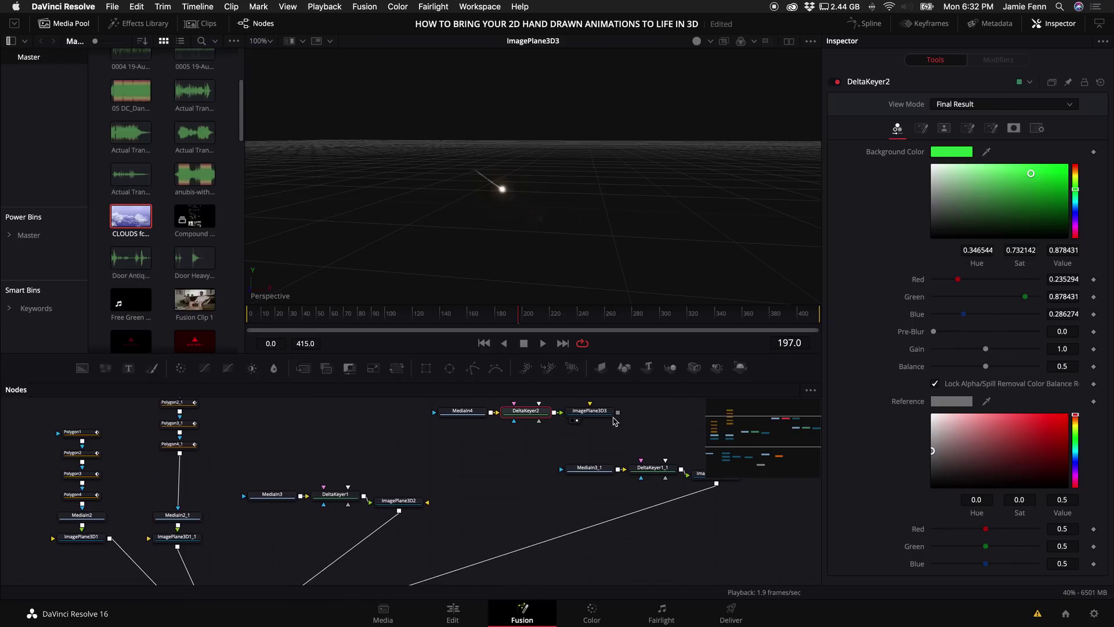
scroll(298, 530, down, 10)
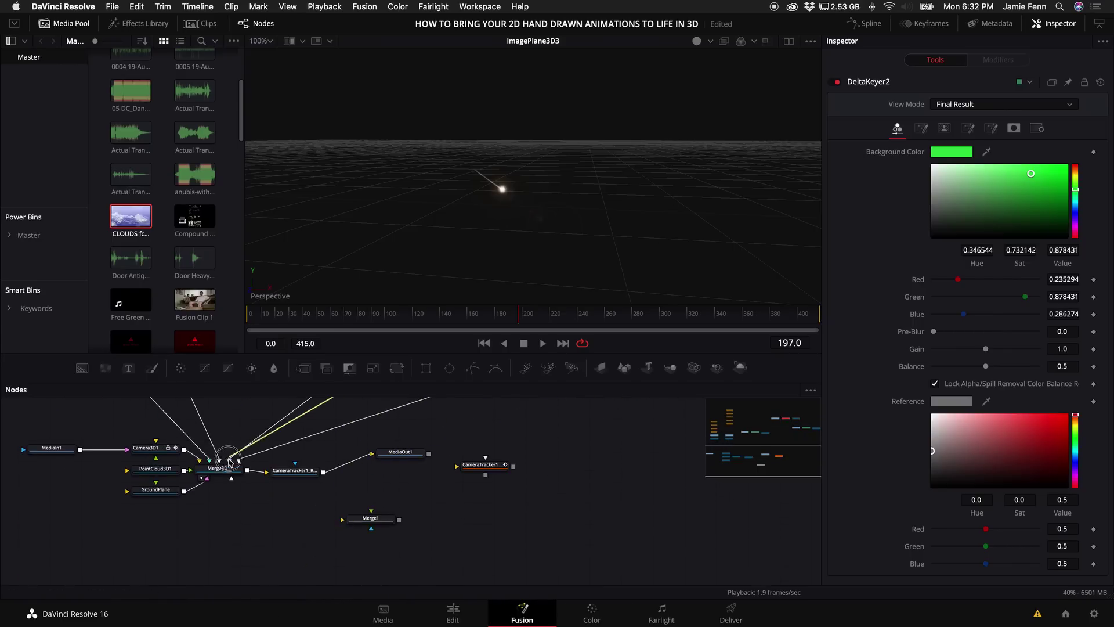
click(388, 460)
key(1)
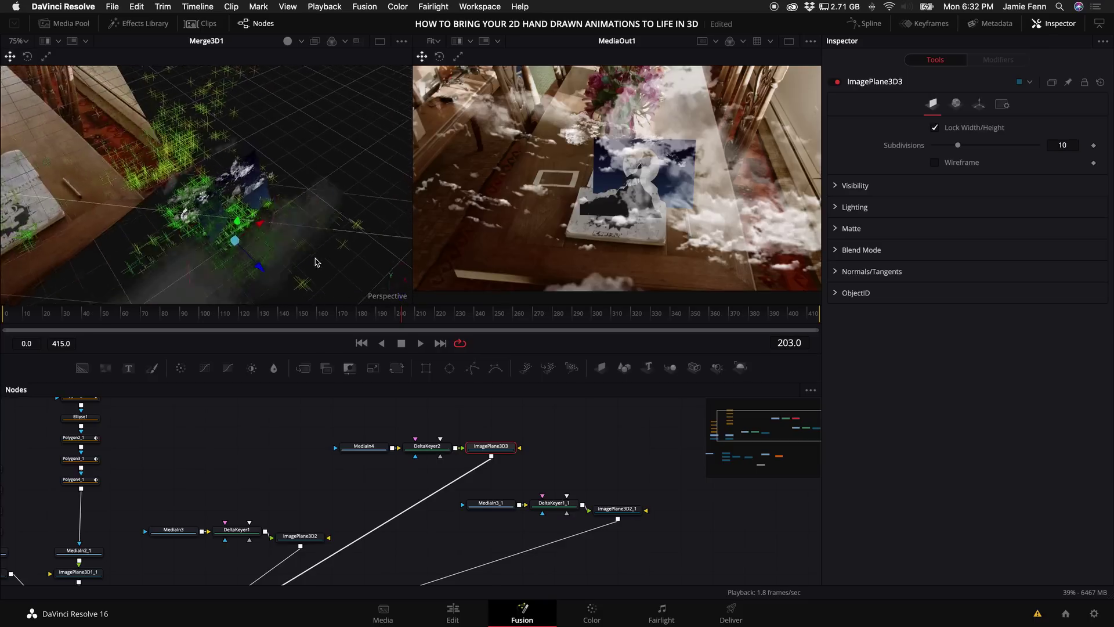
- Place ImagePlane3D3 at Y translation 0.432029, Z translation -0.01 and X rotation -28.3, and preview the shot up to frame 283
drag(315, 262, 292, 248)
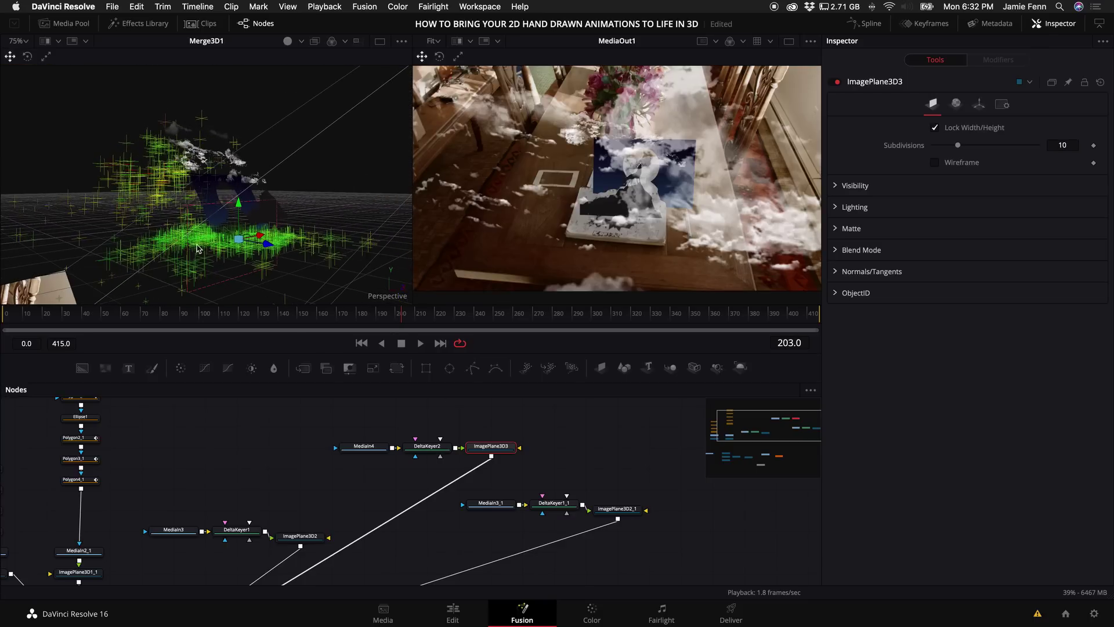
scroll(312, 225, up, 3)
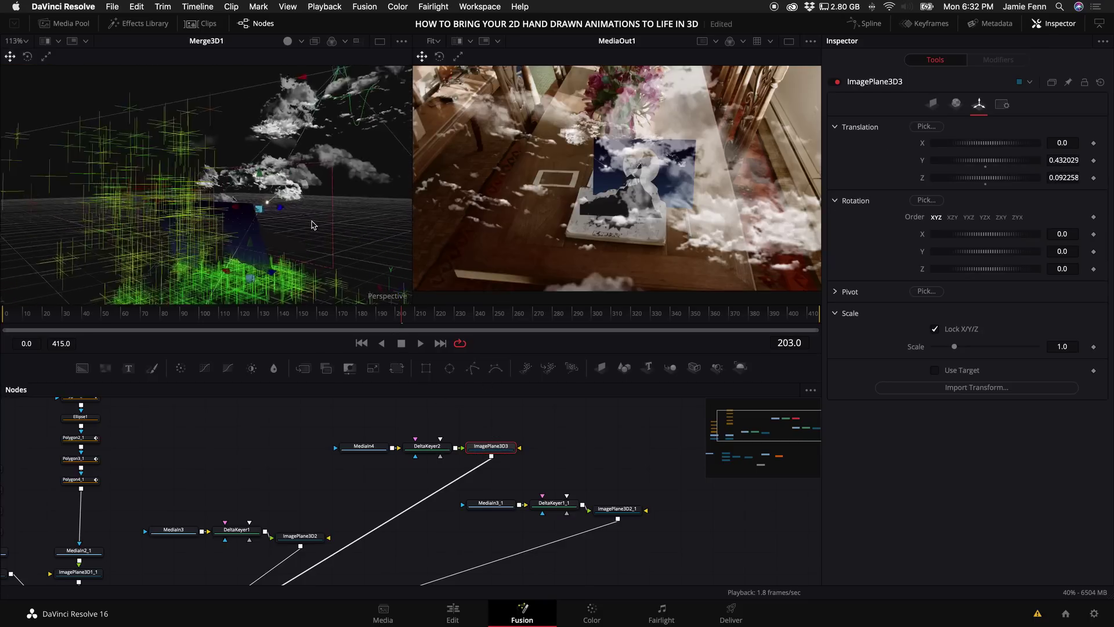
drag(312, 225, 202, 259)
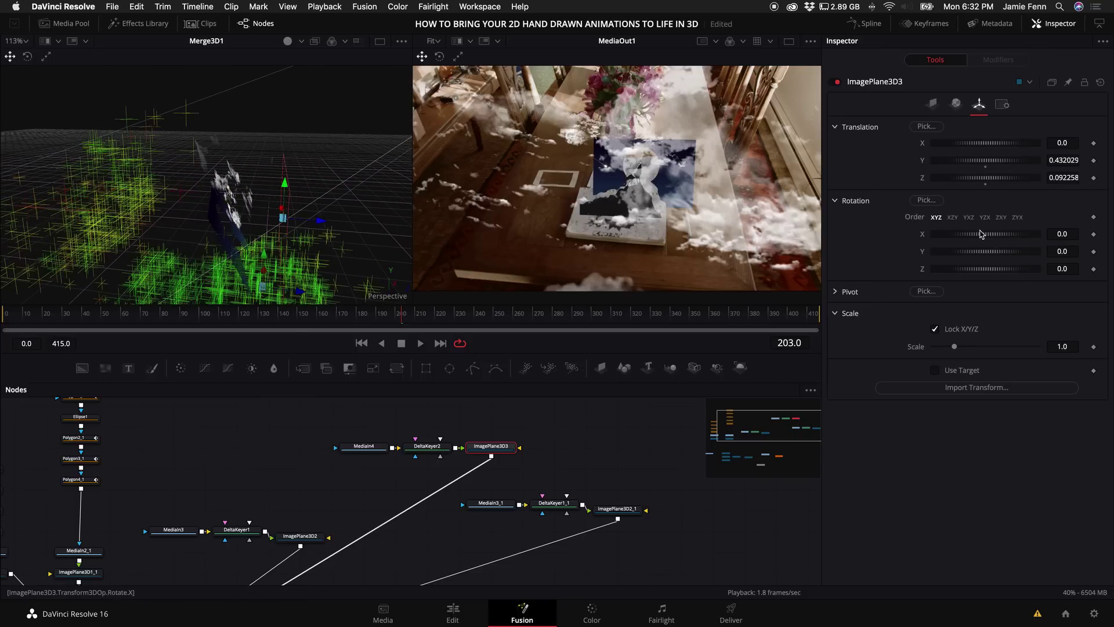
drag(981, 234, 958, 235)
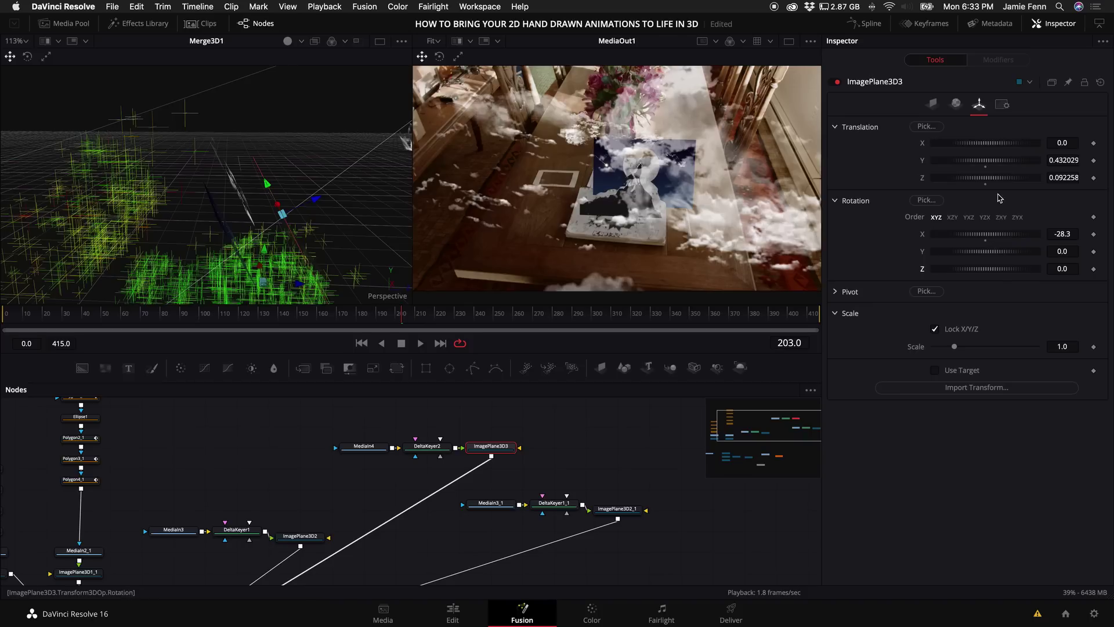
drag(998, 181, 995, 180)
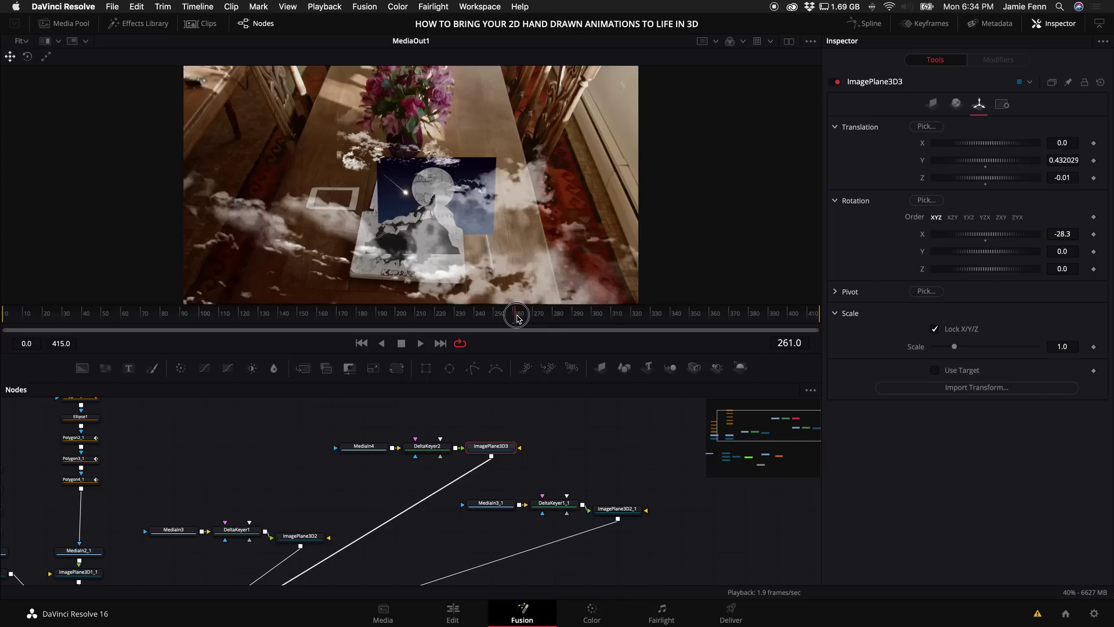
drag(516, 318, 553, 319)
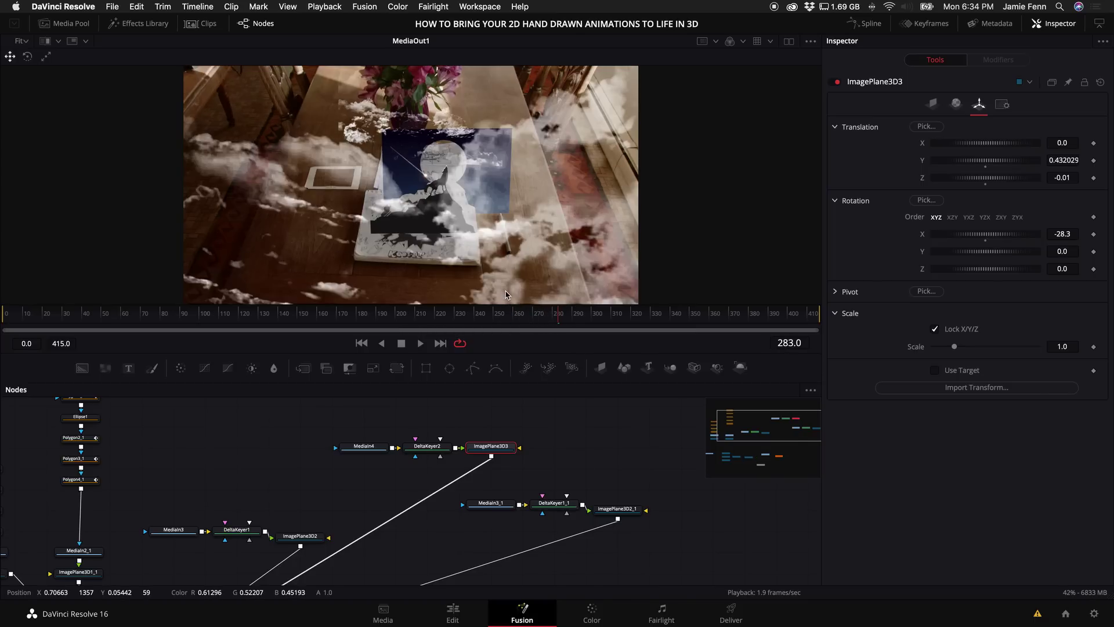
- Build a new chain of Shape 3D, Merge 3D and Renderer 3D nodes in the empty area above the shooting star nodes
click(509, 456)
scroll(508, 455, up, 2)
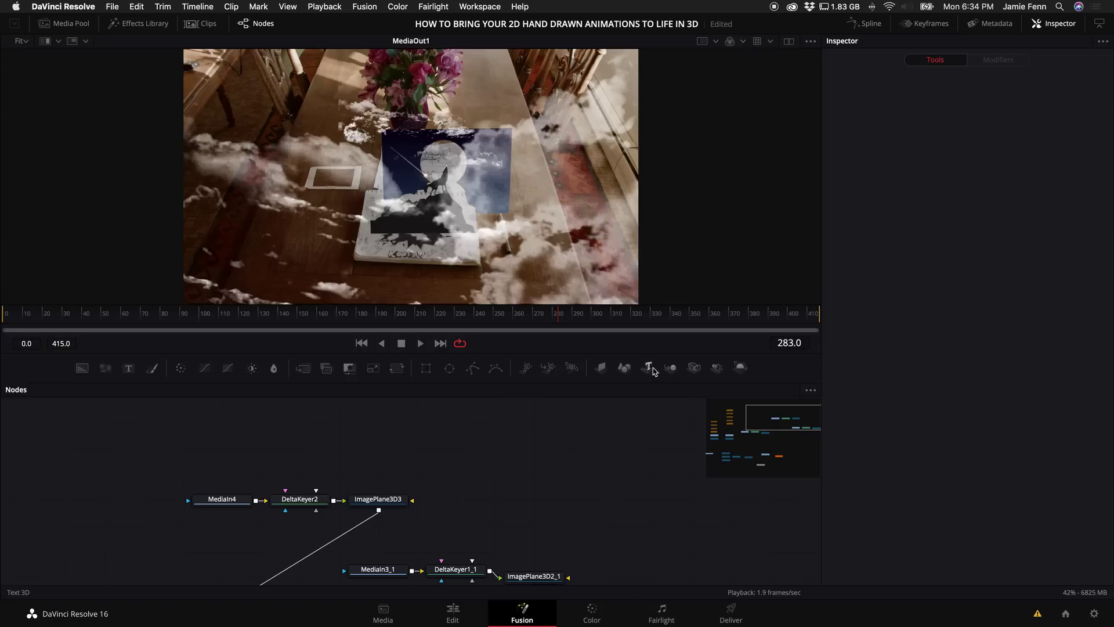
click(628, 369)
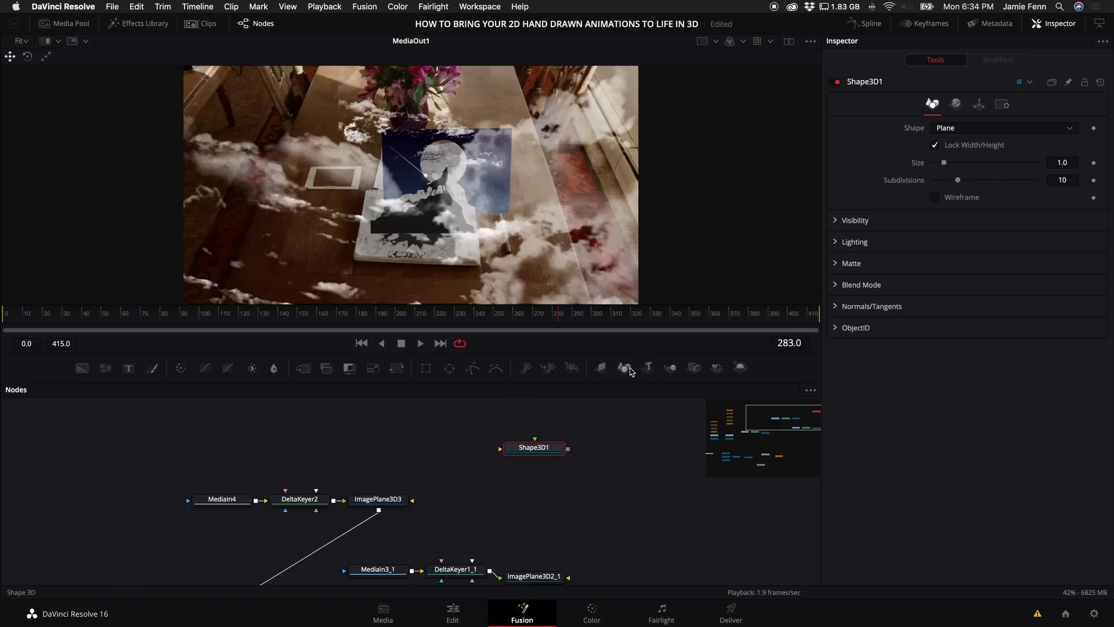
drag(518, 447, 401, 447)
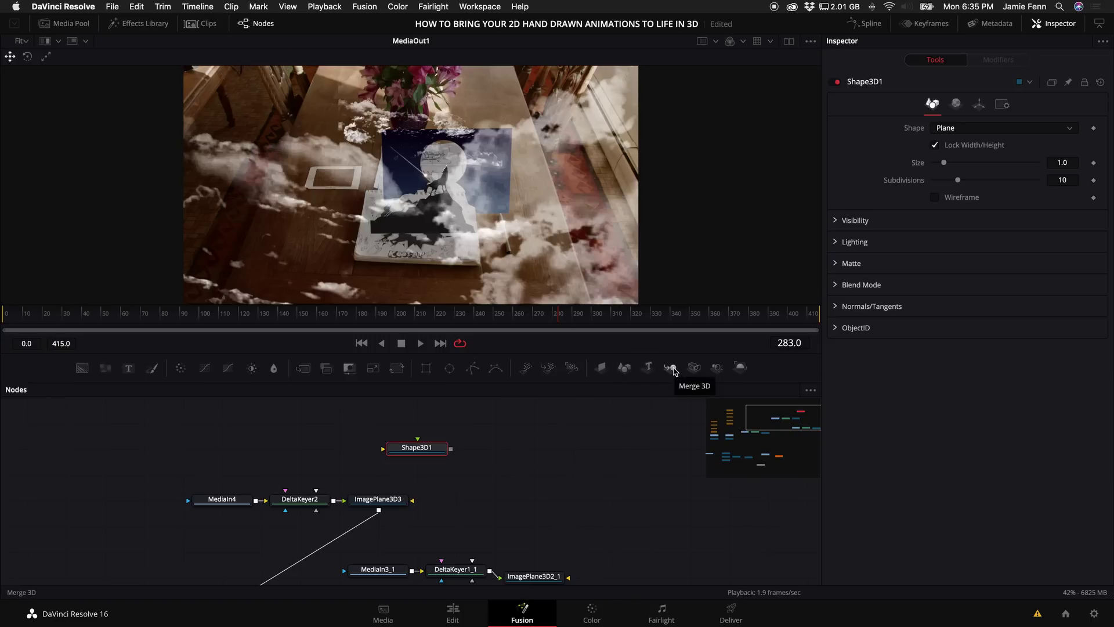
click(672, 369)
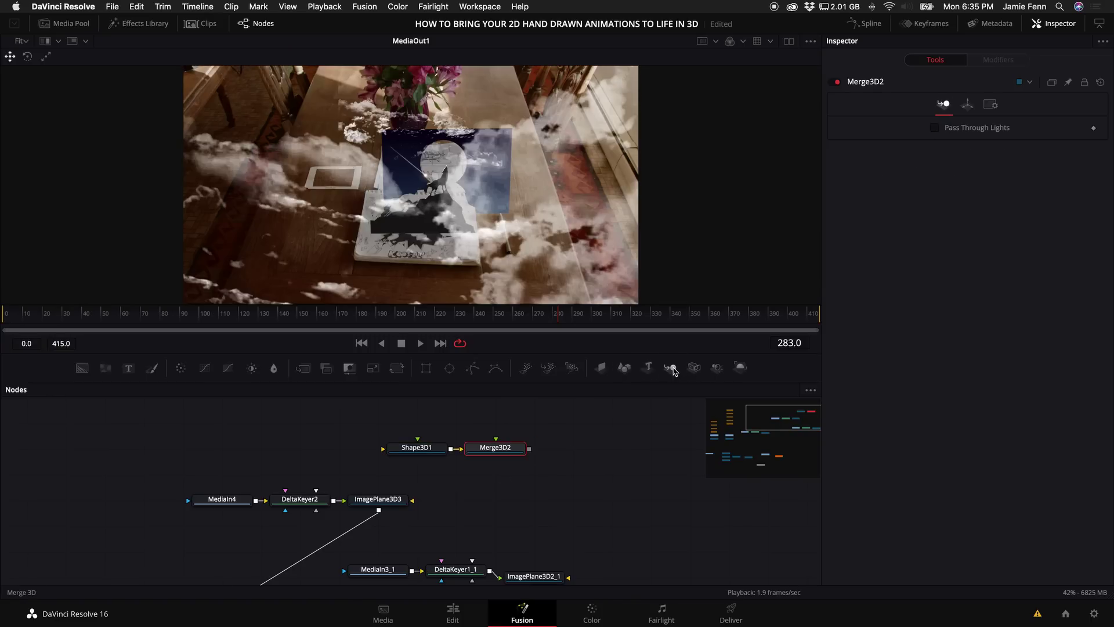
click(740, 368)
scroll(480, 531, down, 3)
scroll(349, 551, up, 5)
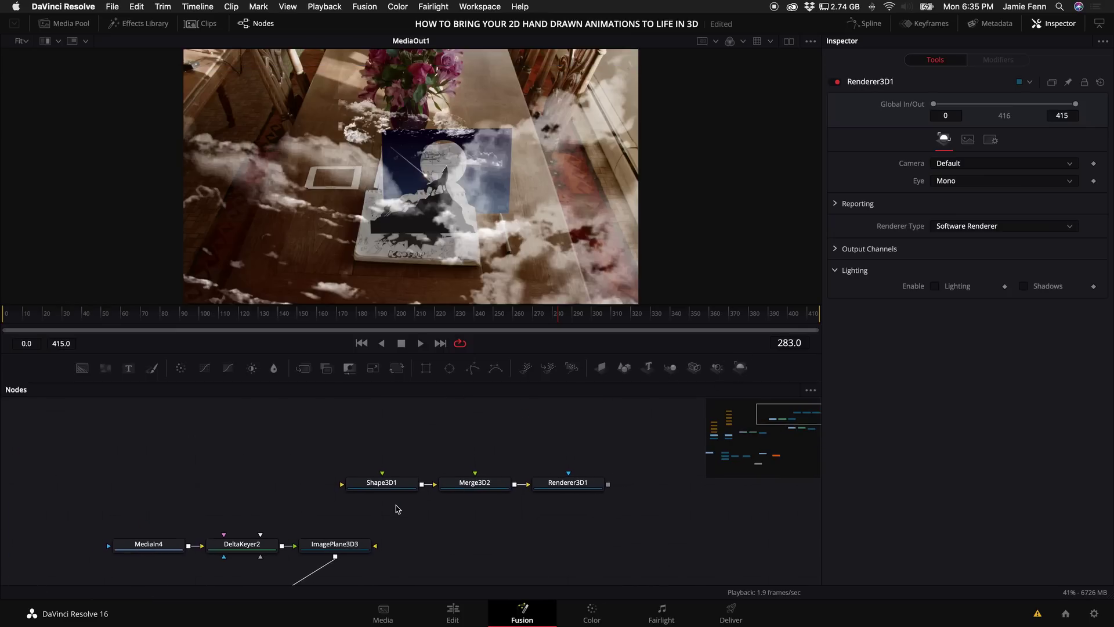
- View Shape3D1 on its own and change its shape to Sphere
click(384, 489)
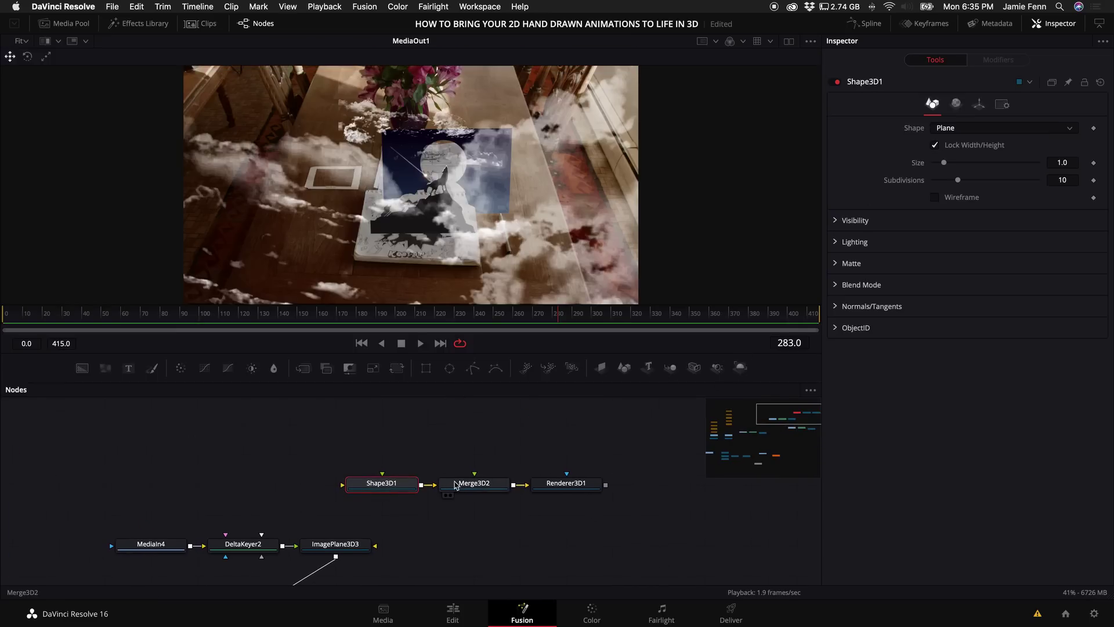
drag(410, 492, 483, 165)
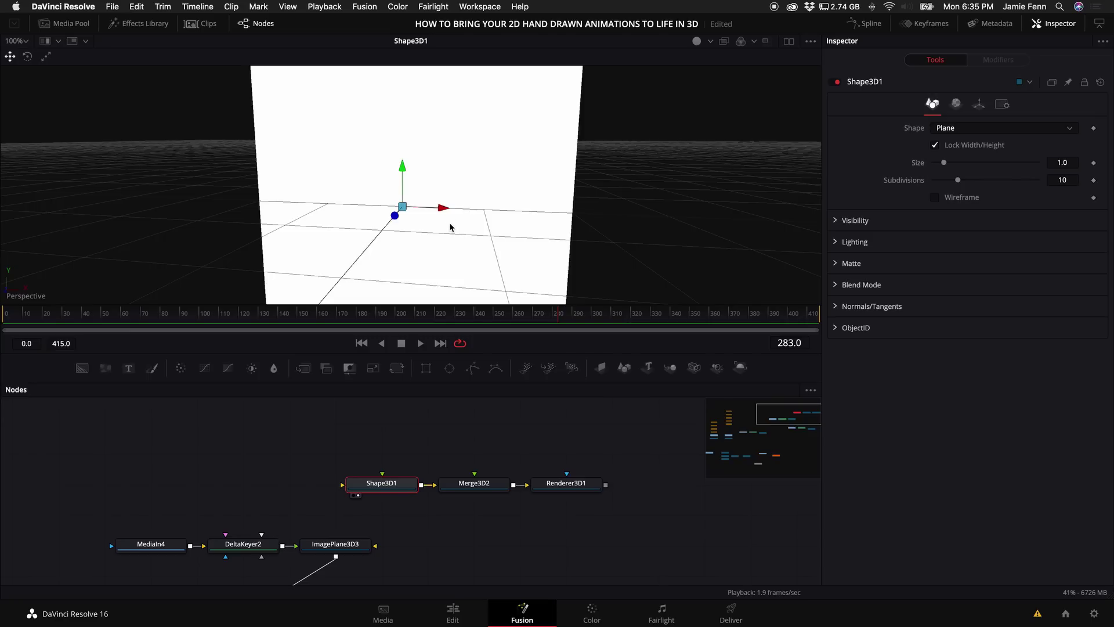
scroll(450, 227, down, 3)
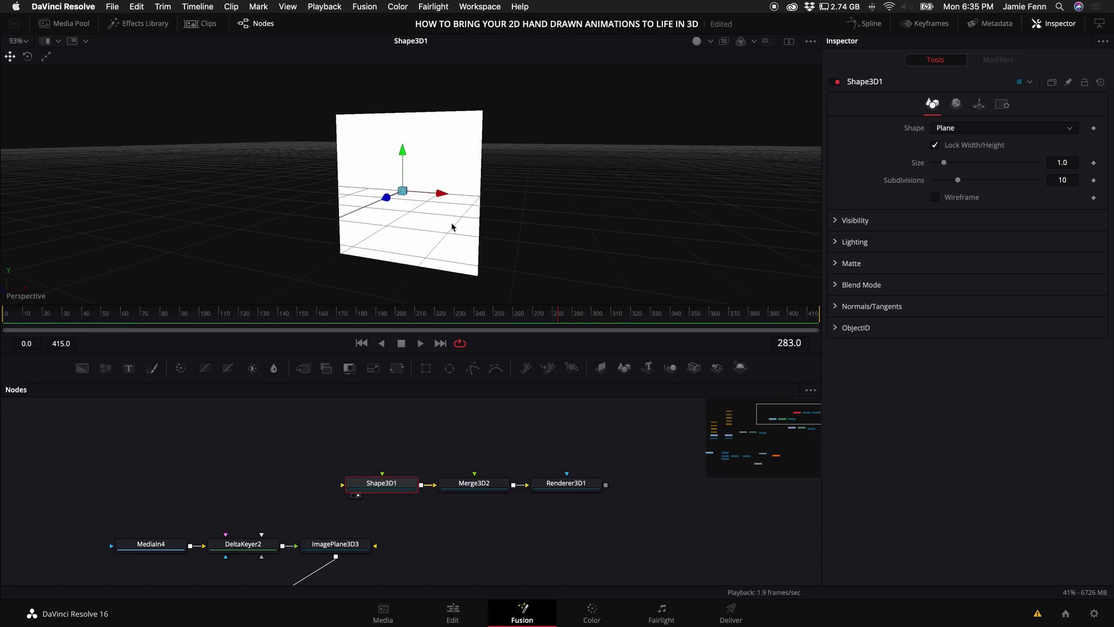
click(961, 128)
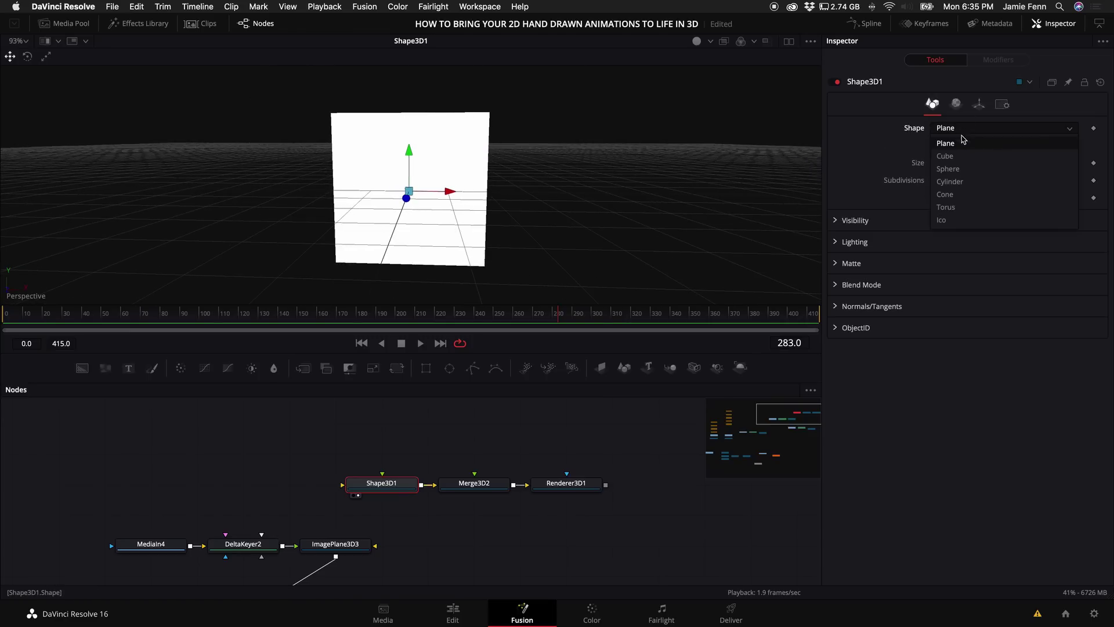
click(951, 168)
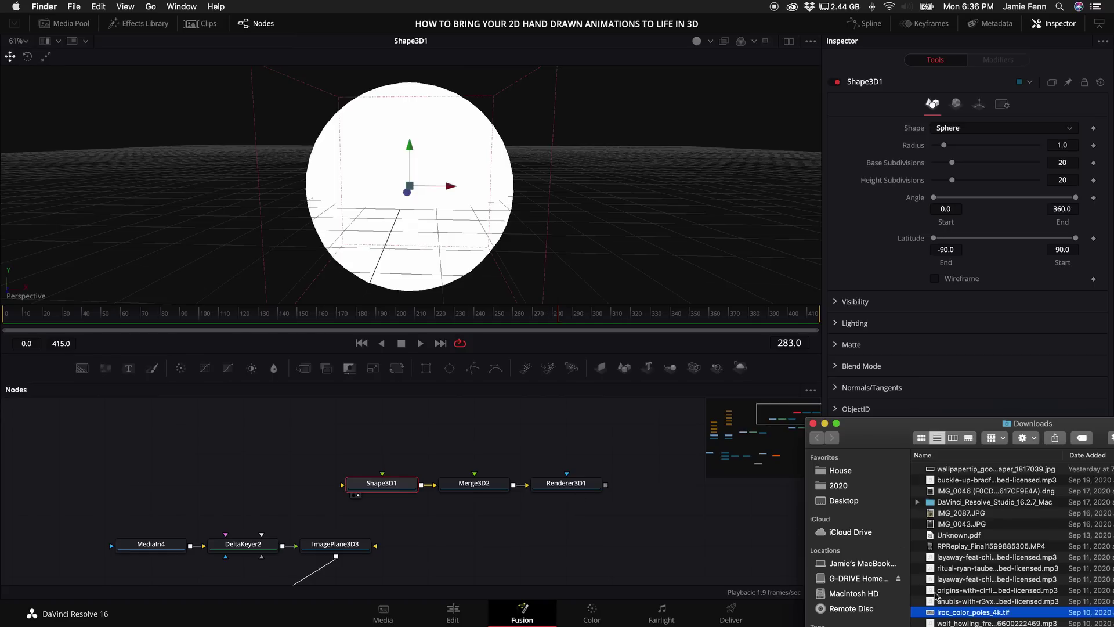
- Bring lroc_color_poles_4k.tif from the Downloads folder in as the texture input of Shape3D1 and align its node with the chain
drag(961, 617, 368, 491)
click(688, 429)
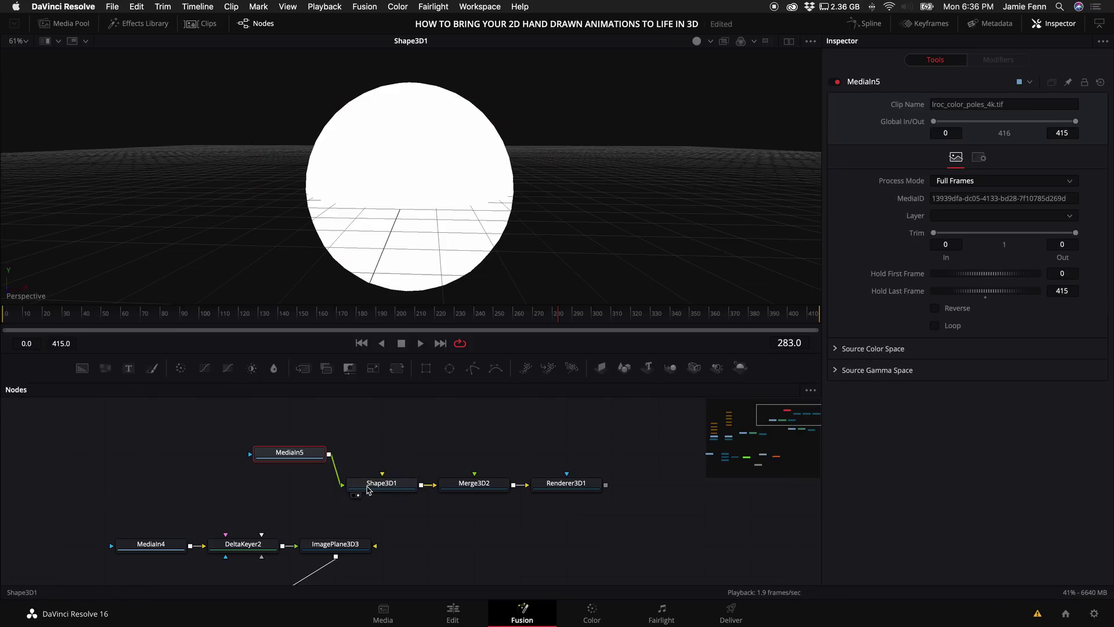
drag(287, 454, 241, 484)
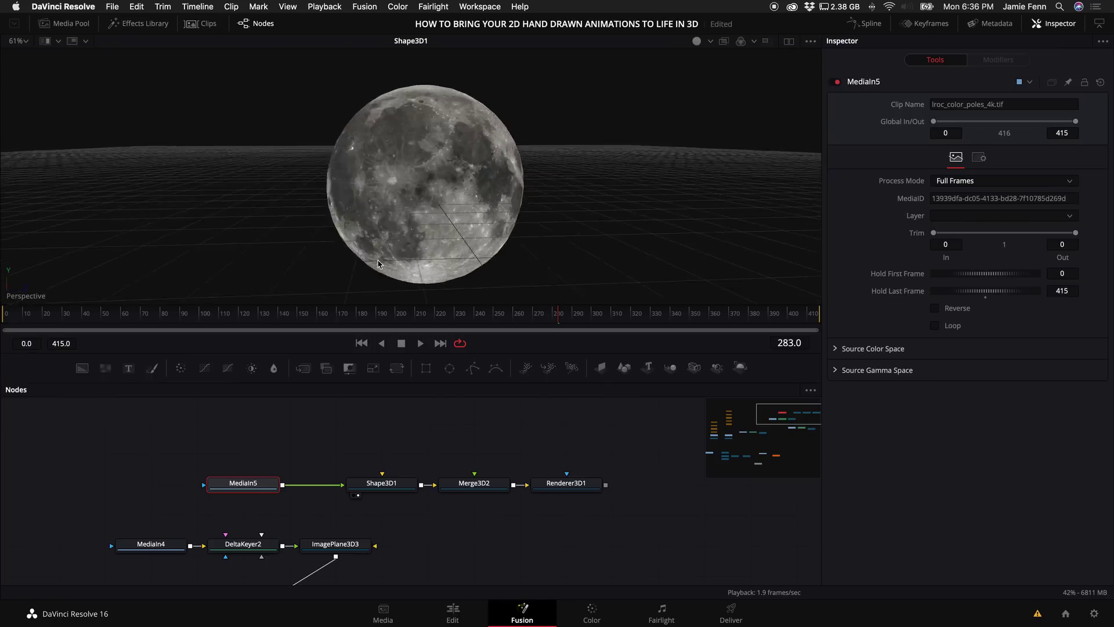
- Set the moon sphere's base subdivisions to 100 to smooth its outline
click(385, 491)
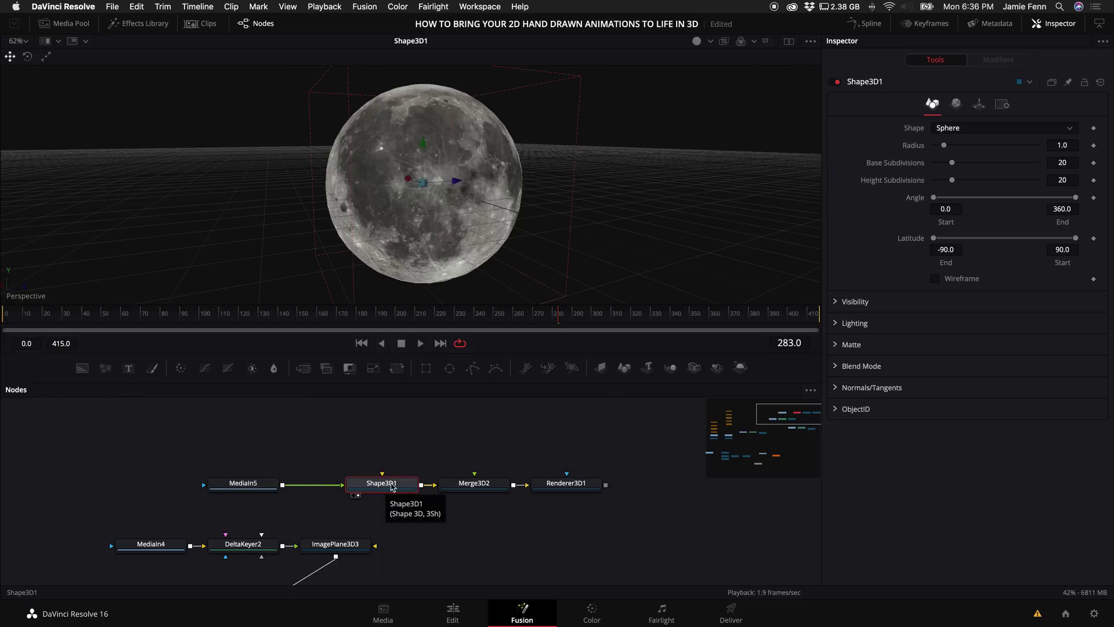
scroll(355, 162, up, 4)
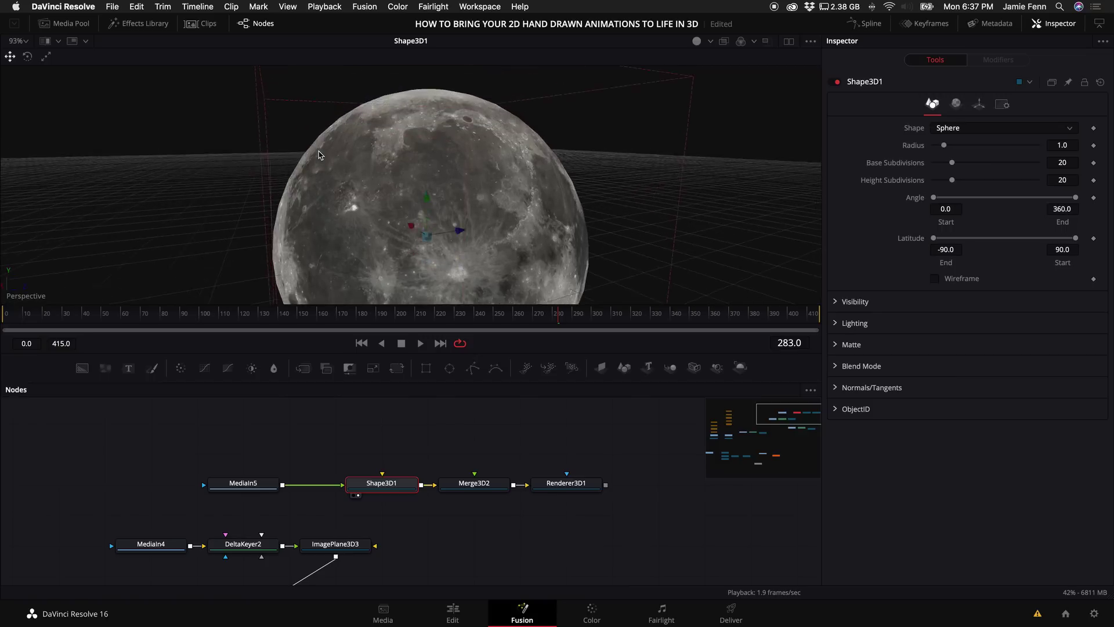
drag(348, 137, 262, 125)
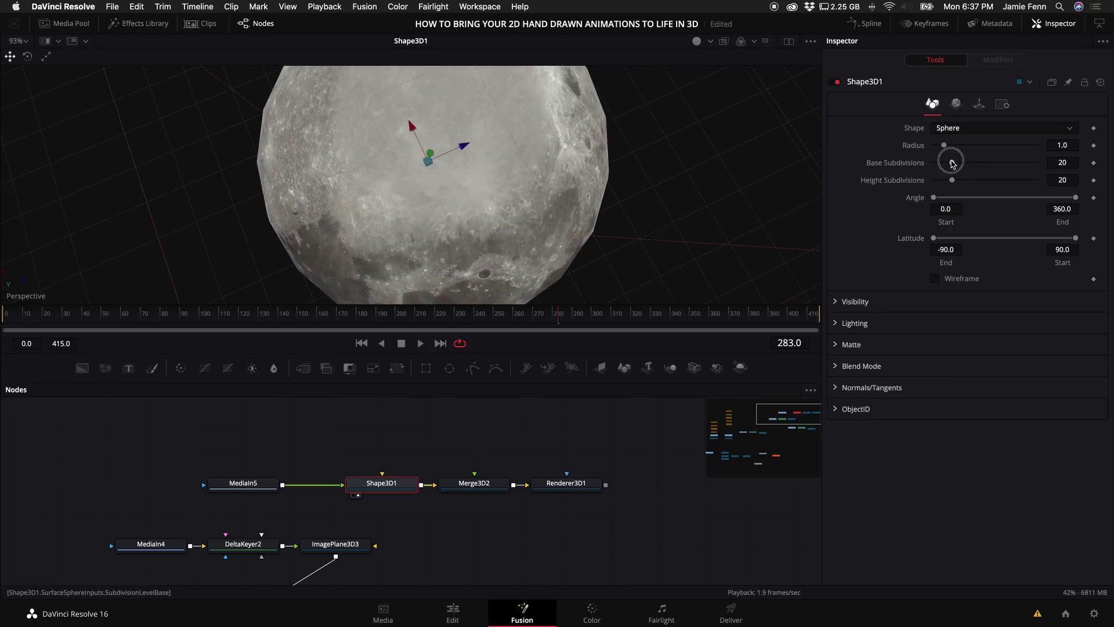
drag(952, 165, 1085, 166)
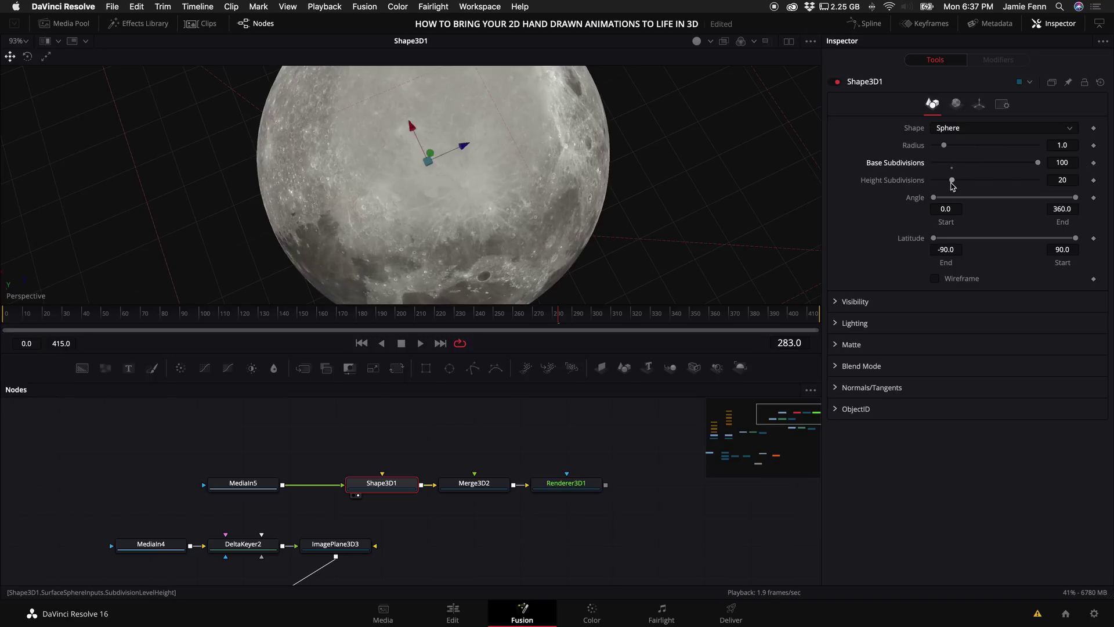
- Set the moon sphere's height subdivisions to 100 and view the whole sphere from the side
drag(952, 181, 1112, 187)
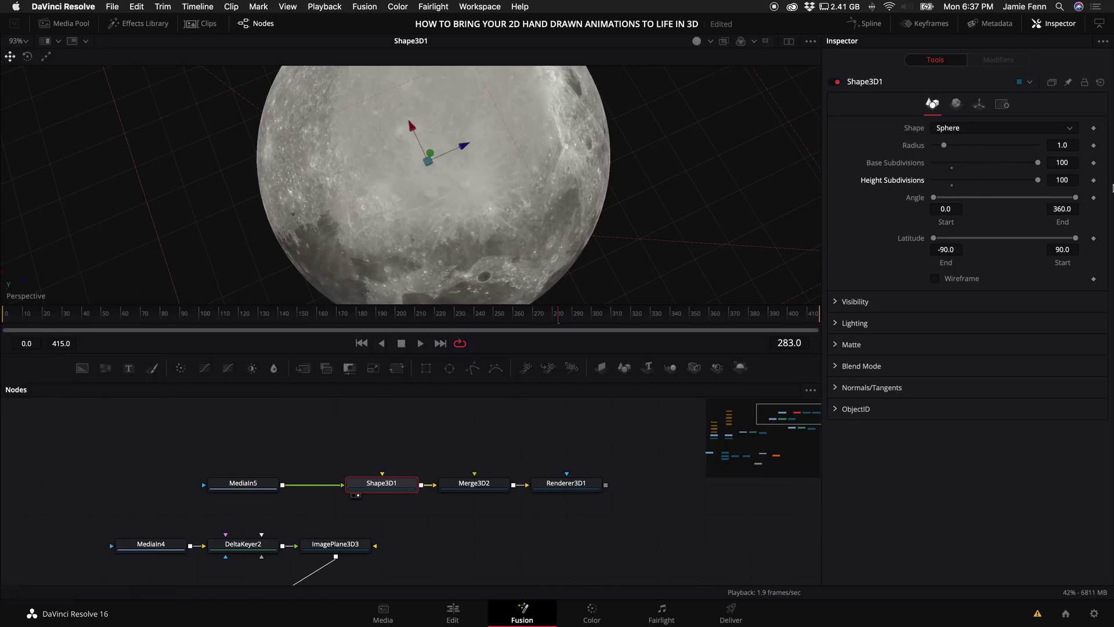
drag(312, 161, 269, 158)
key(f)
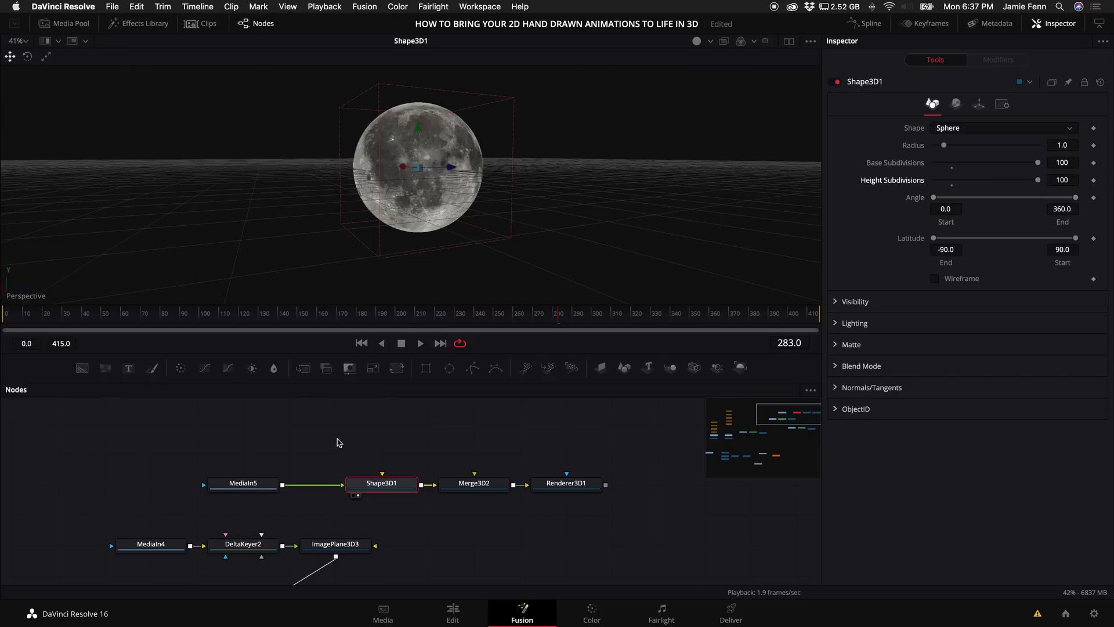
- Connect the output of Merge3D2 to Merge3D1 and view MediaOut1 to show the moon in the composite
scroll(388, 506, down, 3)
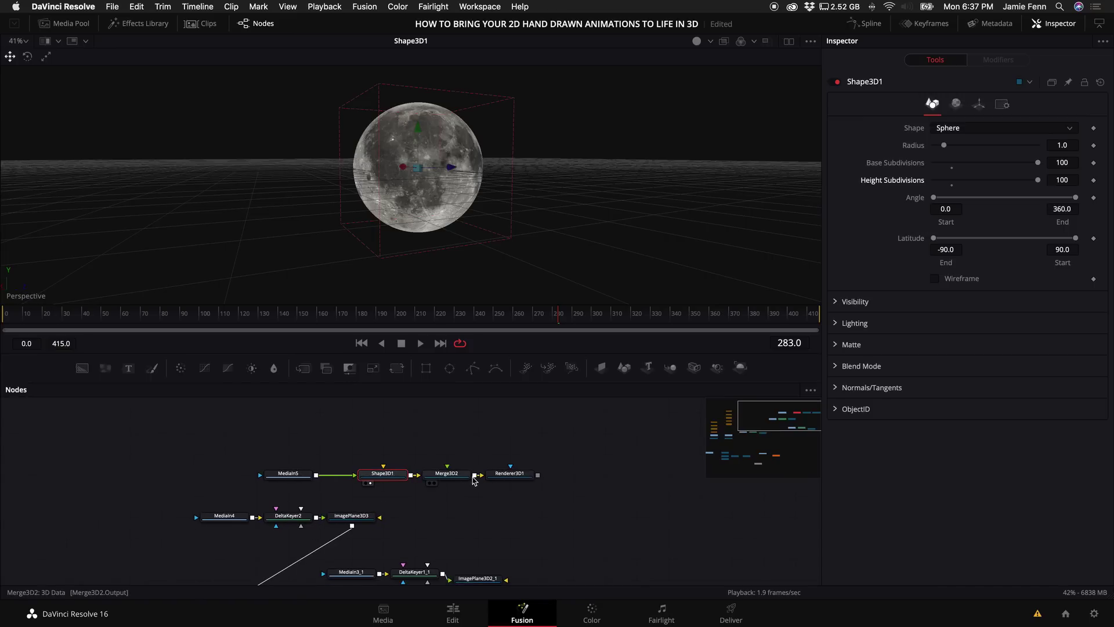
drag(475, 480, 55, 559)
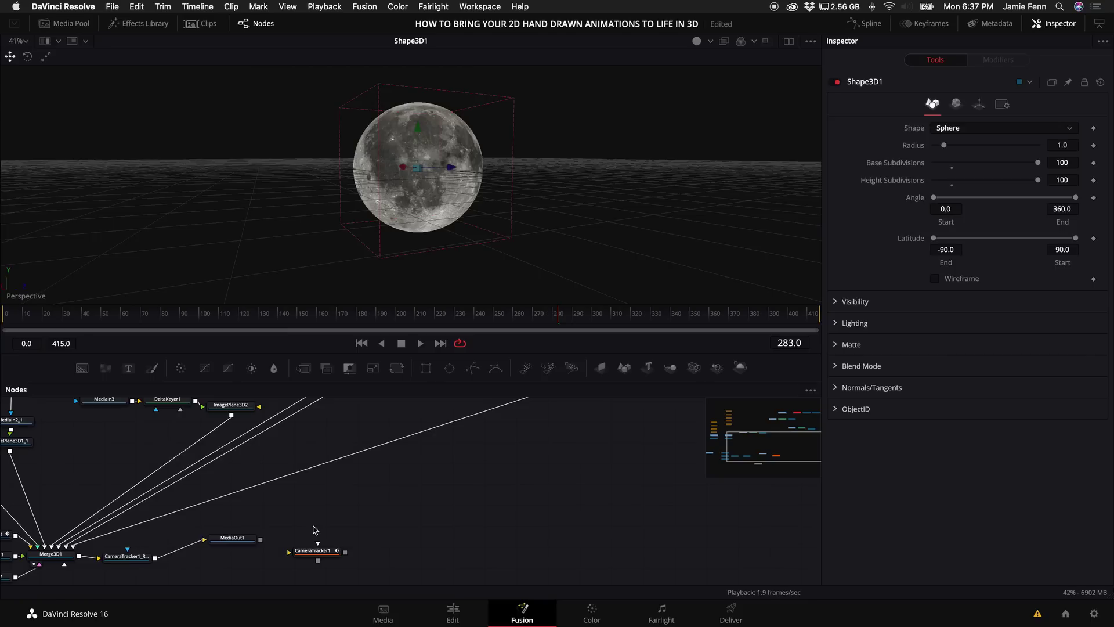
click(230, 539)
drag(389, 200, 391, 197)
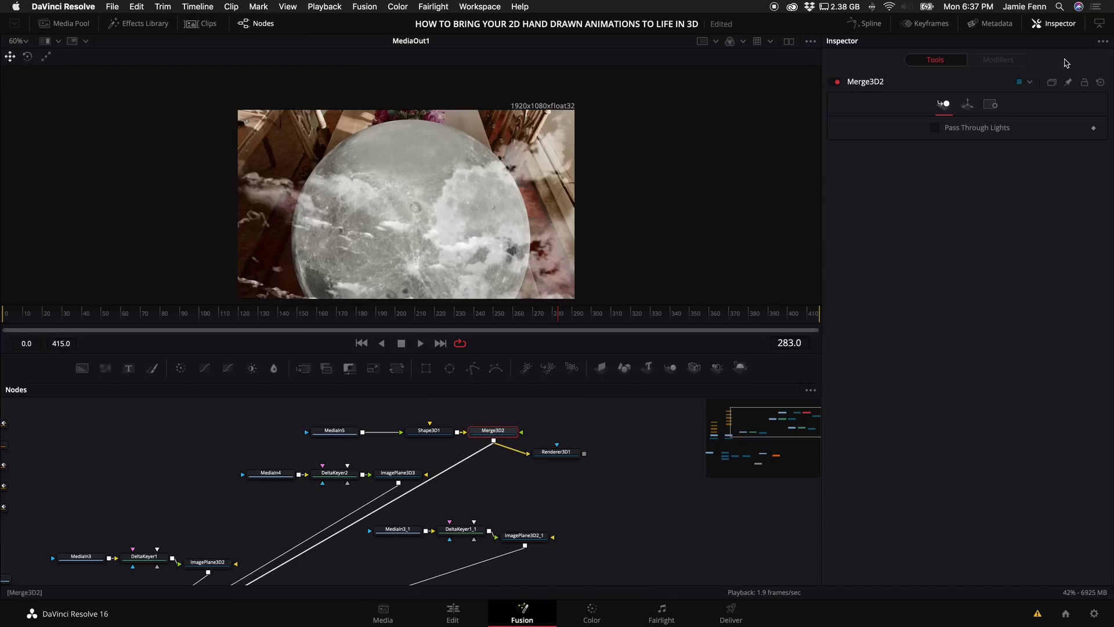
- Scale Merge3D2 to 0.153 and translate it to X 0.175, Y 0.424, moving the moon back in Z behind the wolf
click(968, 104)
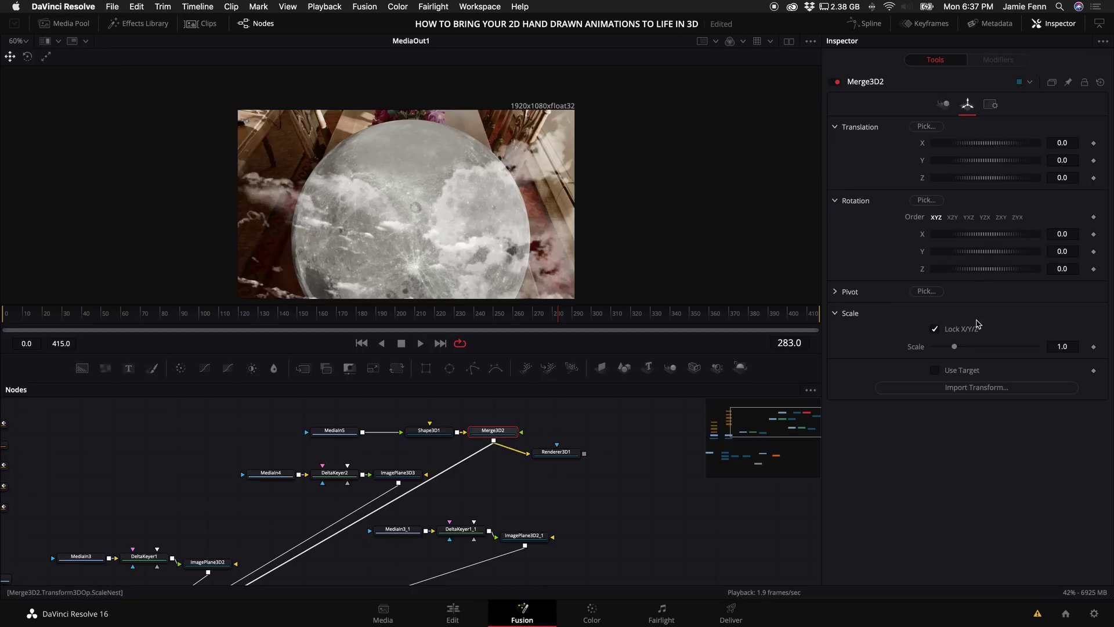
drag(1003, 181, 995, 180)
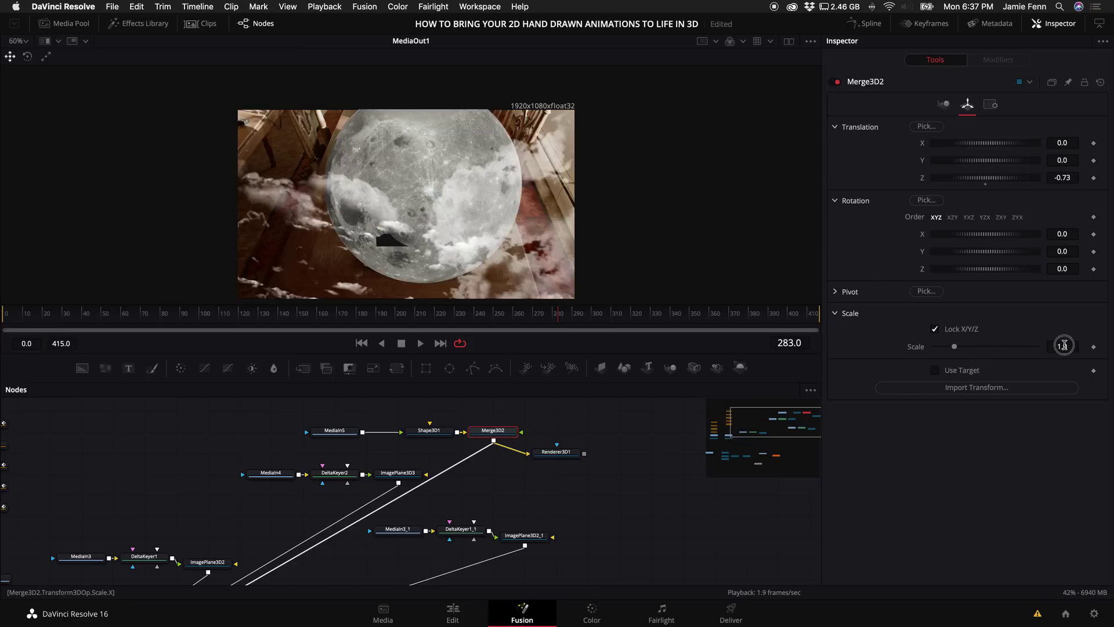
drag(1064, 346, 837, 358)
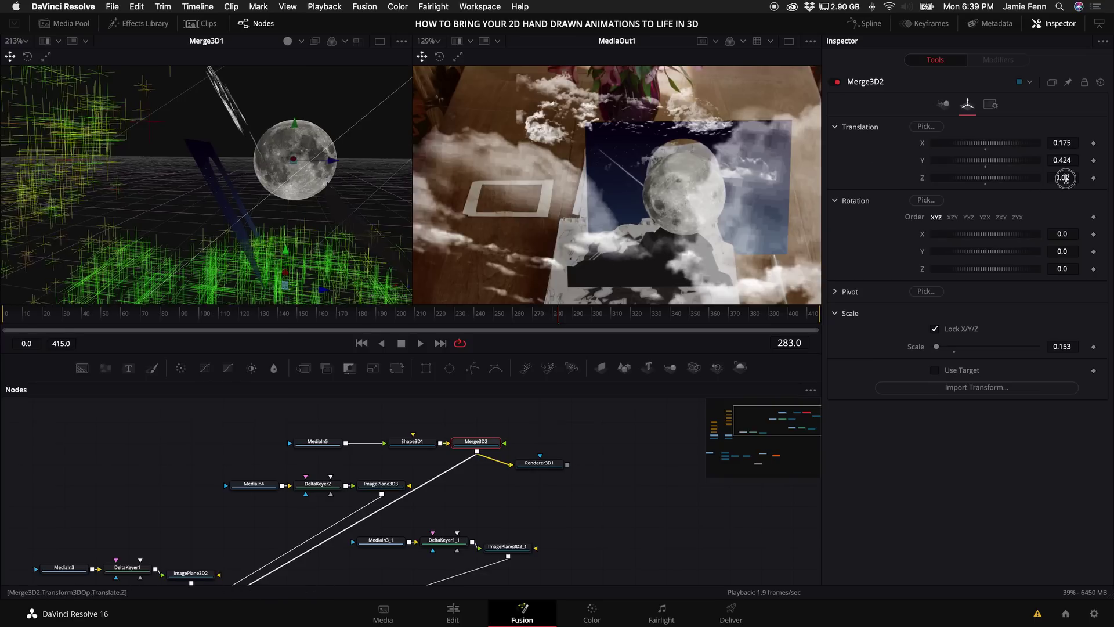
drag(1062, 178, 1062, 178)
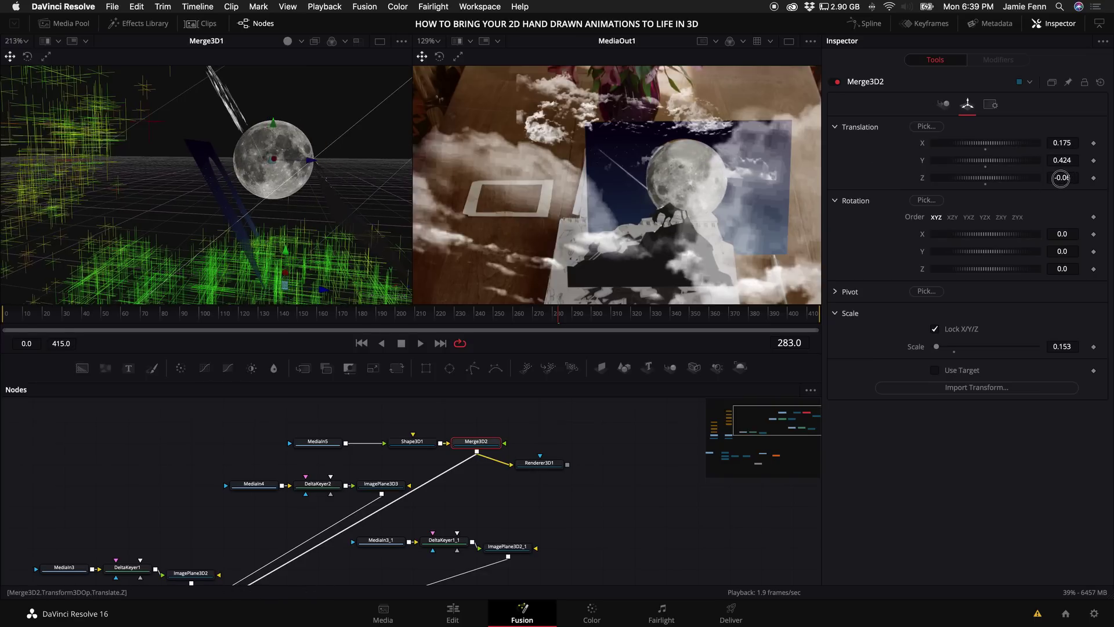
- Raise the wolf artwork on ImagePlane3D1 in front of the moon with translation Y 0.52 and Z 0.17
click(191, 573)
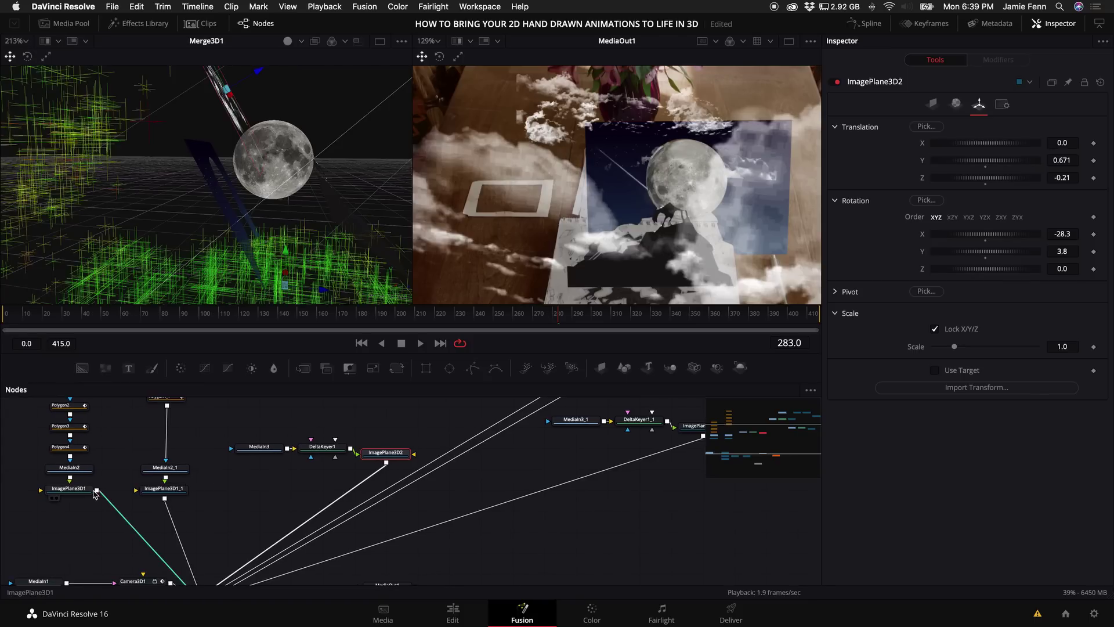
click(72, 489)
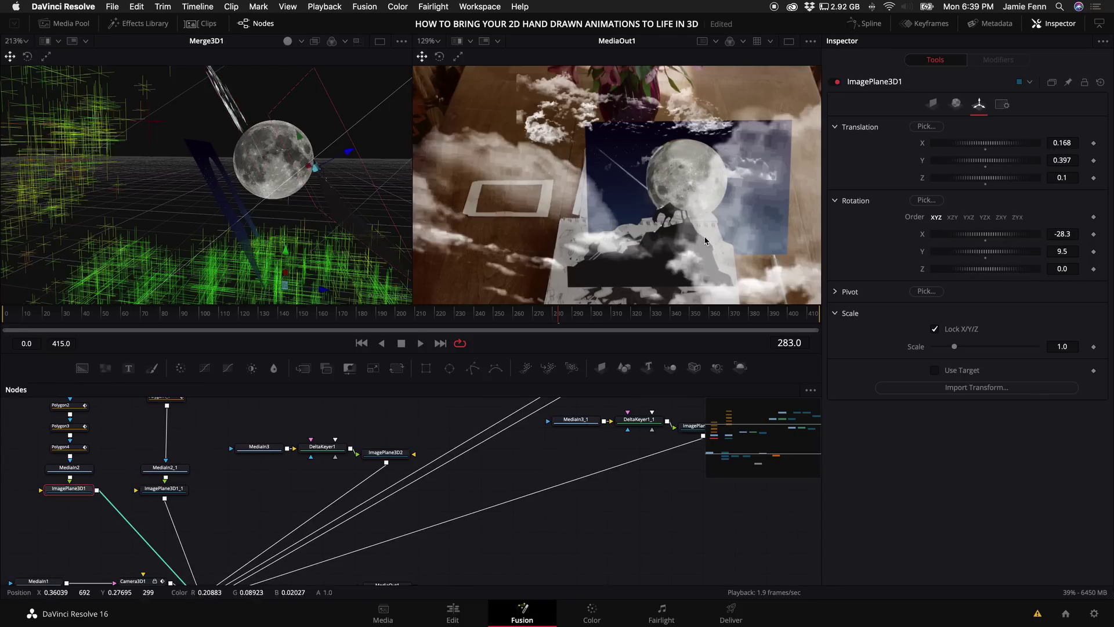
drag(383, 229, 408, 187)
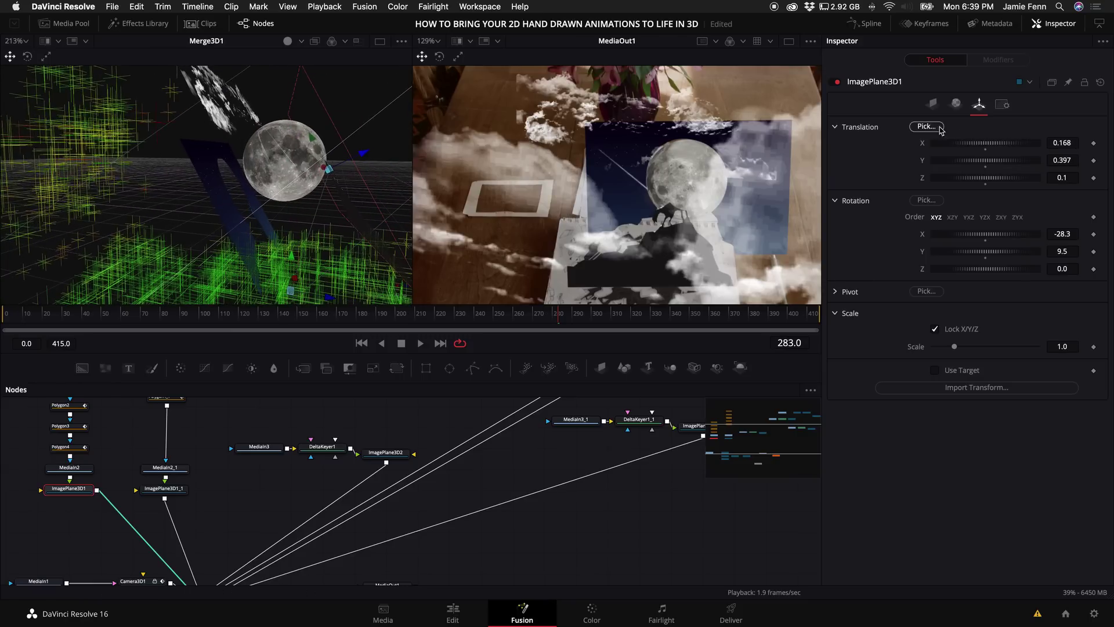
mouse_move(1063, 178)
mouse_down()
mouse_move(1065, 157)
mouse_move(1109, 157)
mouse_move(1052, 160)
mouse_up()
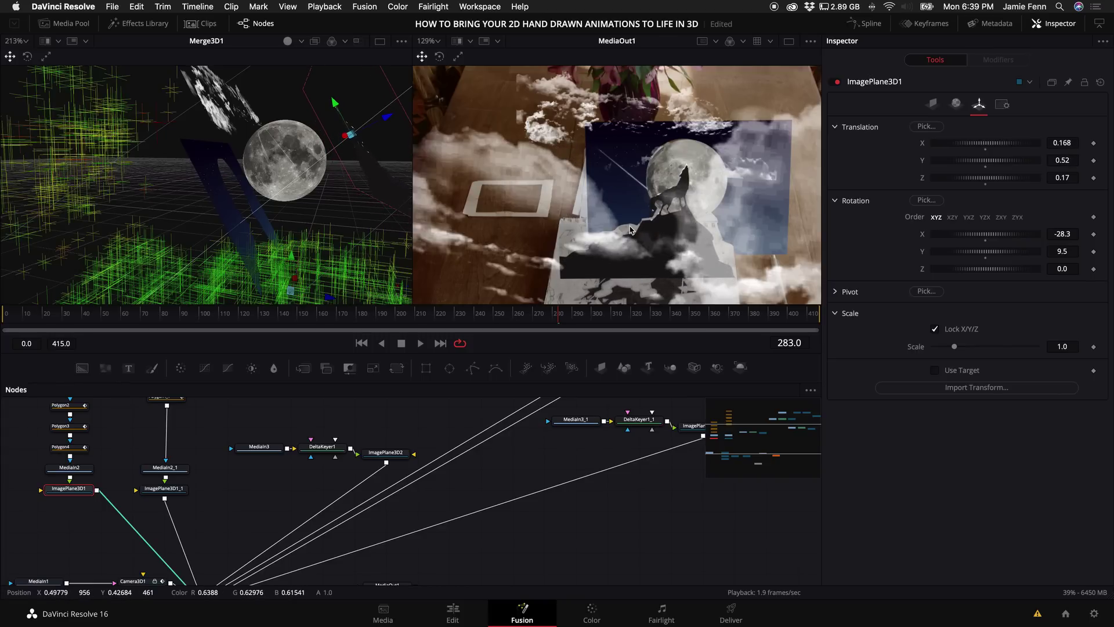
drag(270, 191, 246, 124)
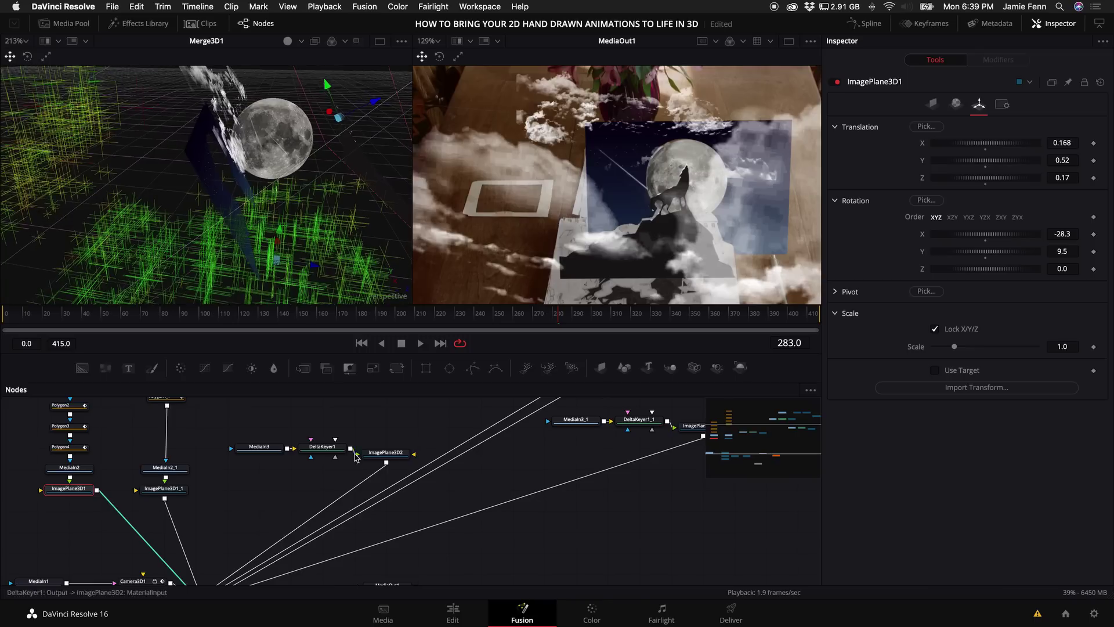
- Review the finished composite on the Edit page from near the beginning of the Fusion clip
scroll(354, 467, up, 3)
drag(403, 520, 402, 515)
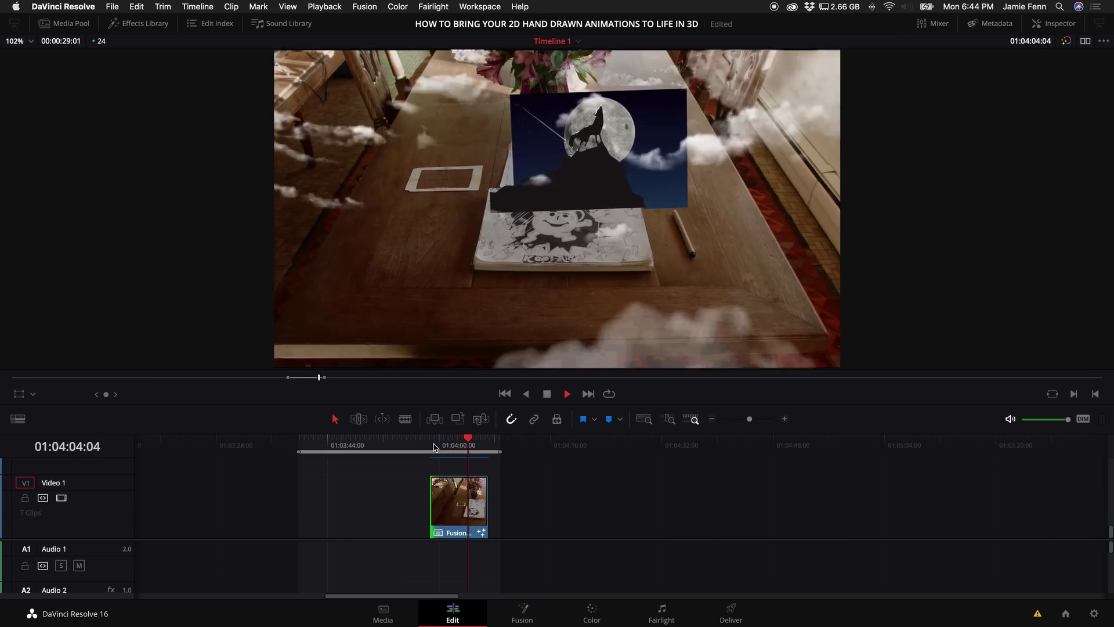
click(433, 445)
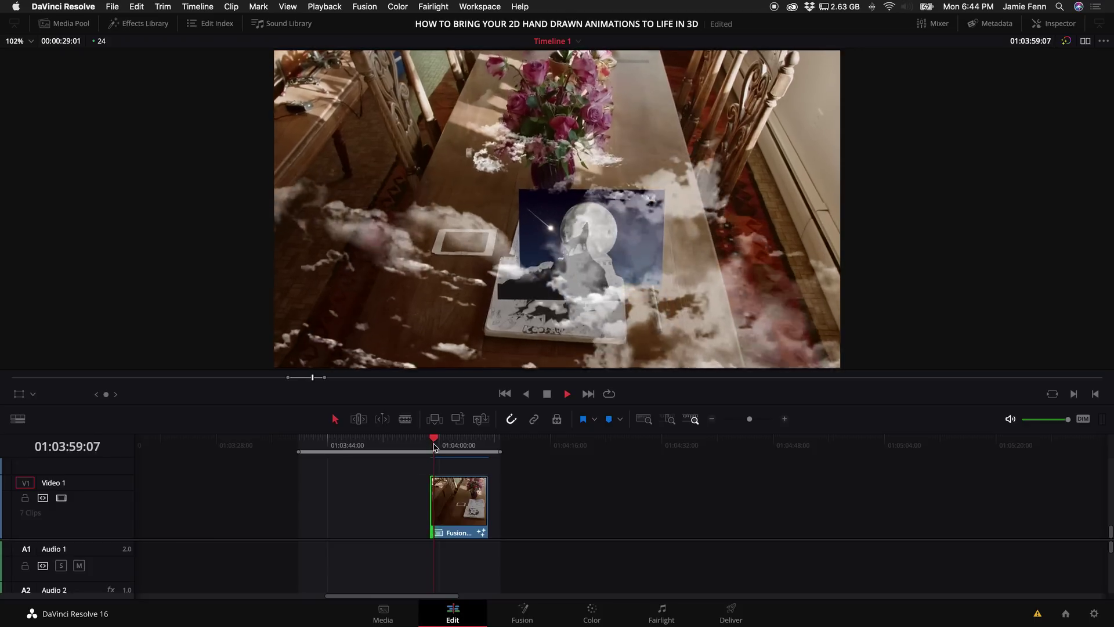